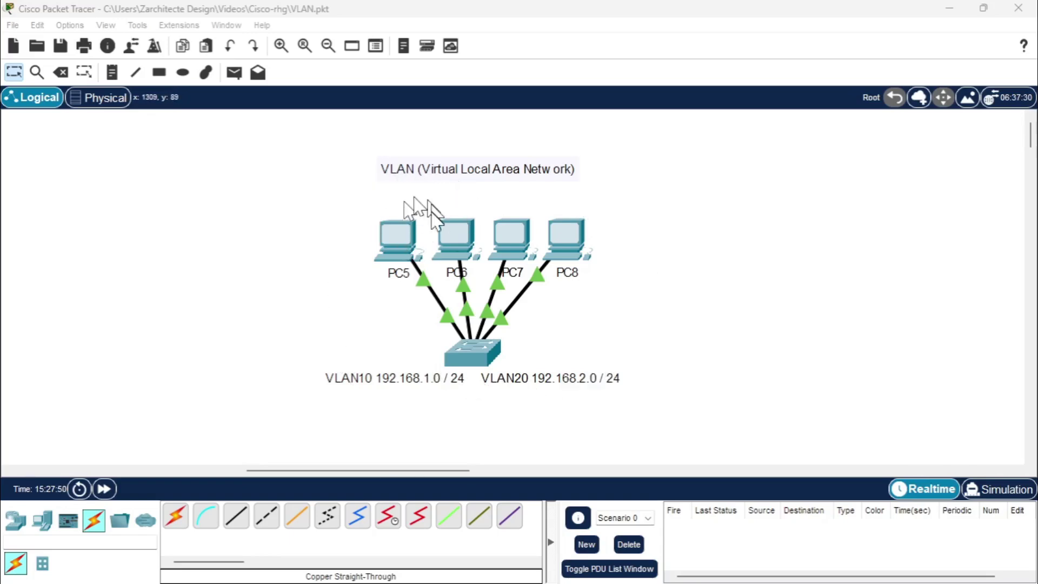
Examine the VLAN and Broadcast Domain topologies and the VLAN.png photo of the switch's VLAN10 and VLAN20 port groups.
left_click_drag(407, 471, 614, 478)
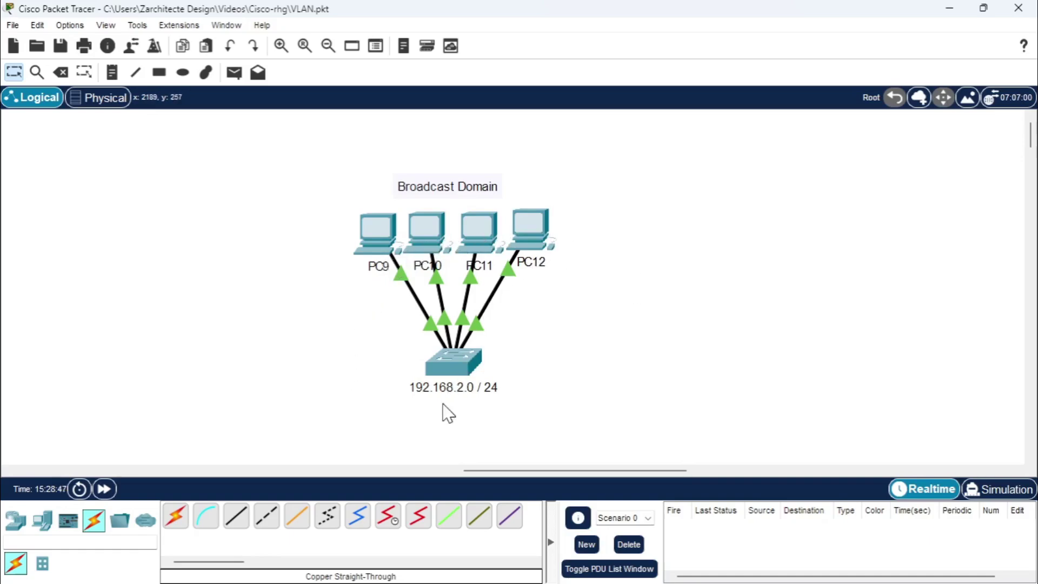
mouse_move(447, 413)
mouse_move(502, 469)
left_mouse_down()
mouse_move(300, 471)
mouse_move(522, 469)
left_mouse_up()
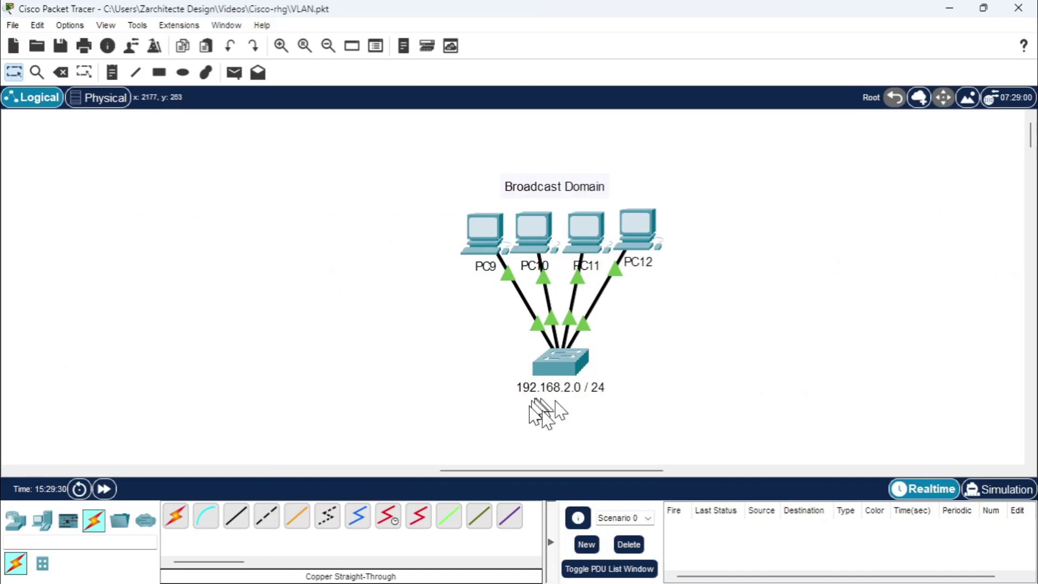
left_click_drag(577, 469, 394, 471)
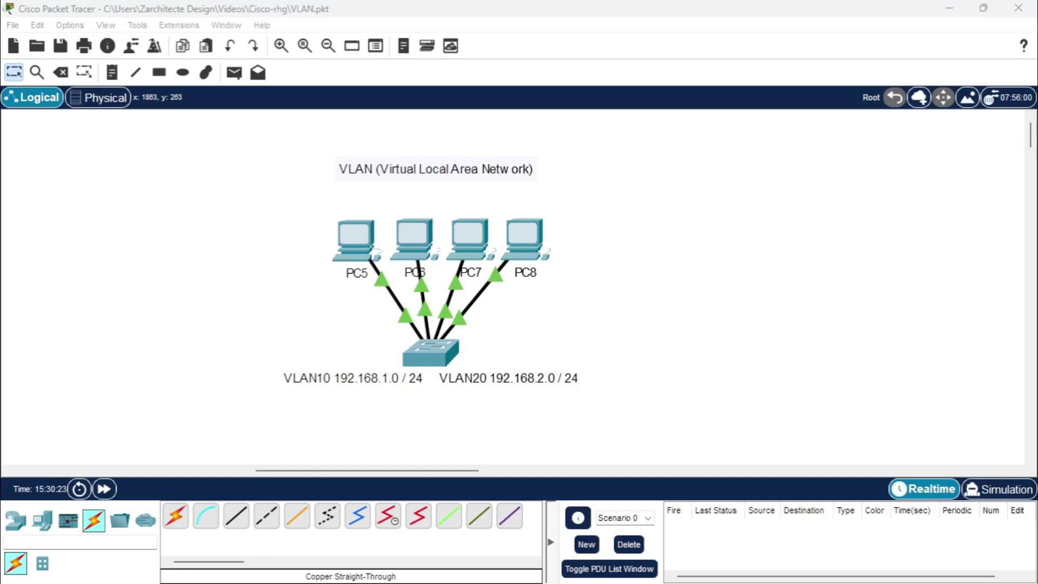
left_click_drag(1037, 109, 563, 112)
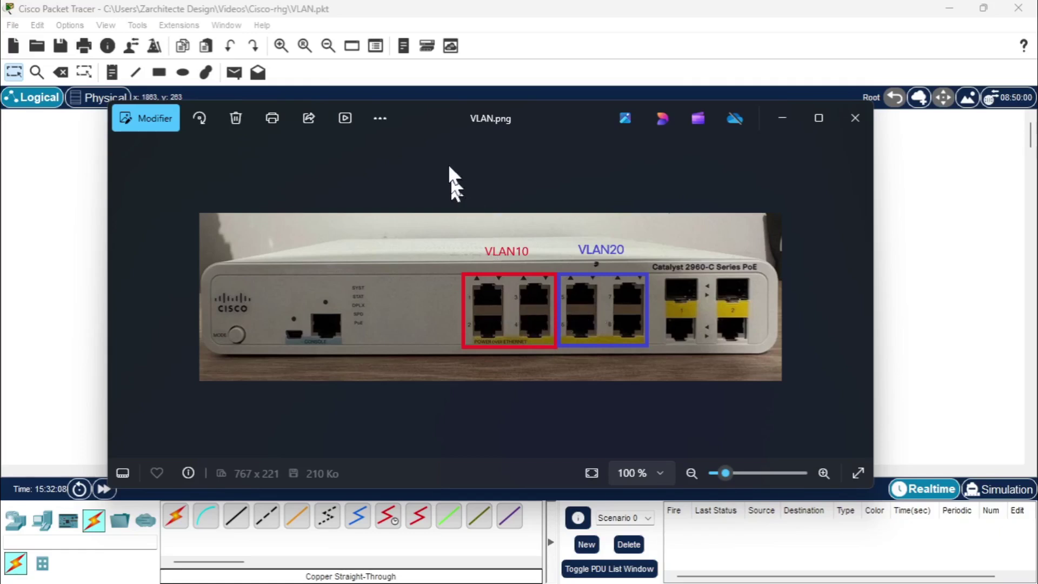
left_click_drag(423, 118, 1037, 189)
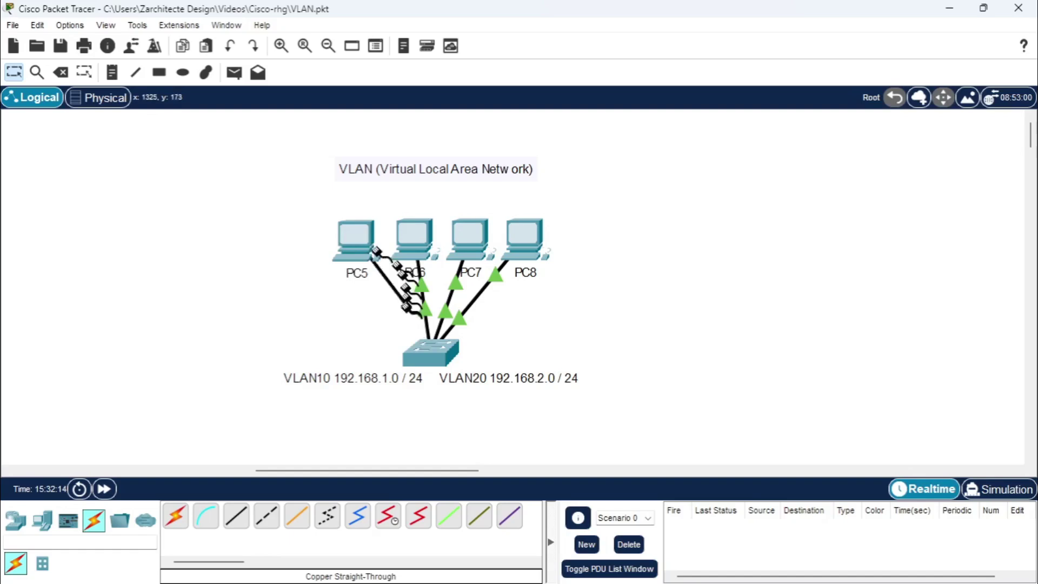
Delete all the cables linking PC5, PC6, PC7 and PC8 to the switch in the VLAN topology.
left_click(424, 362)
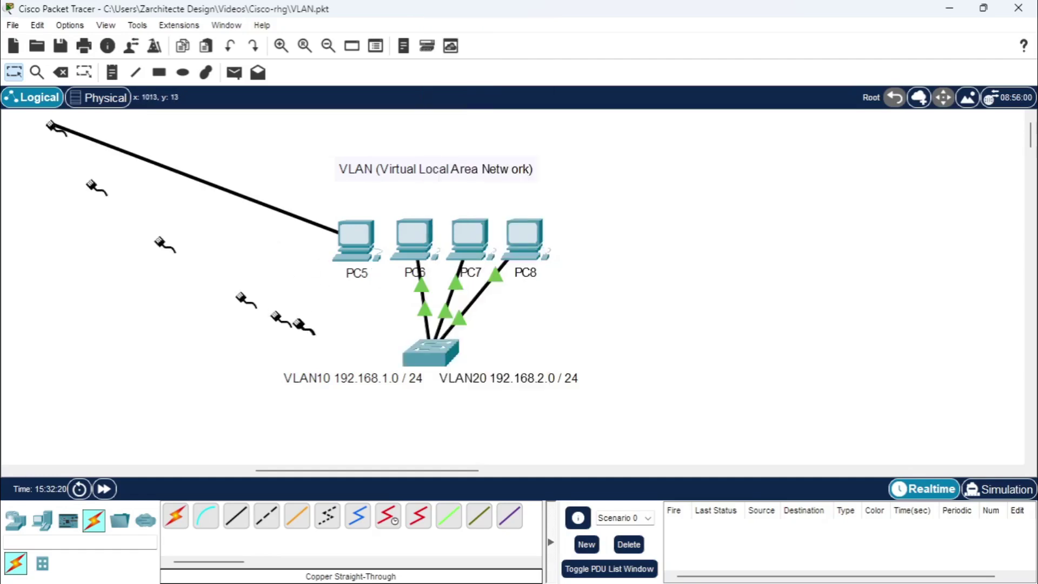
left_click(60, 72)
left_click(400, 303)
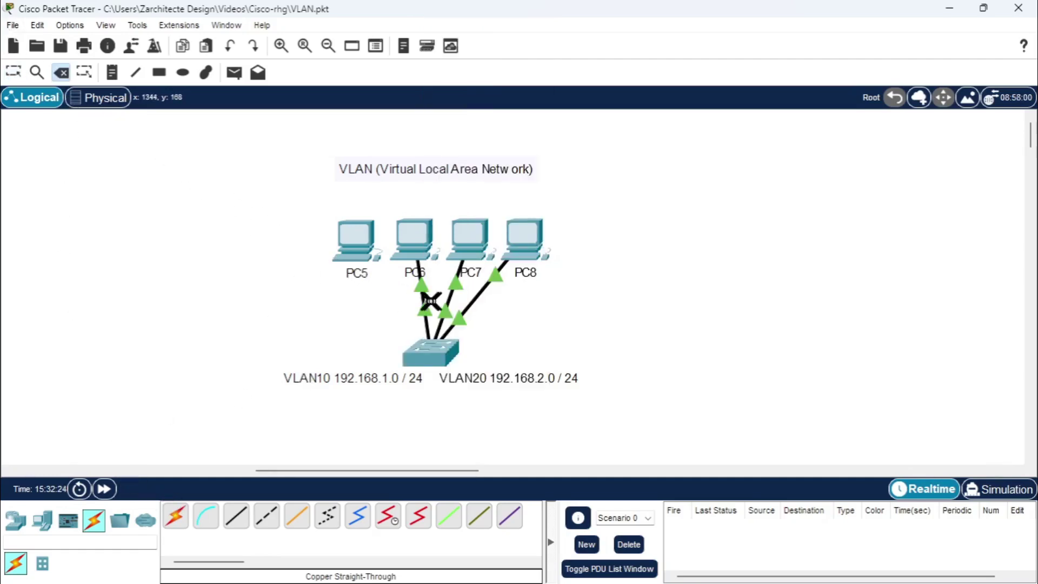
left_click(463, 300)
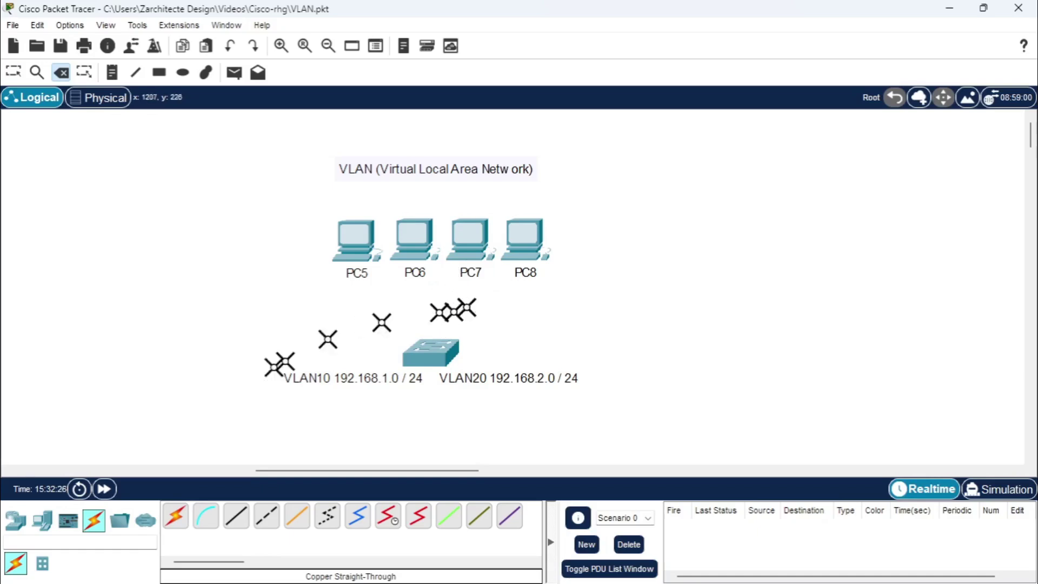
Connect PC5's FastEthernet0 port to the switch's FastEthernet0/1 port with a copper straight-through cable.
left_click(236, 516)
left_click(358, 238)
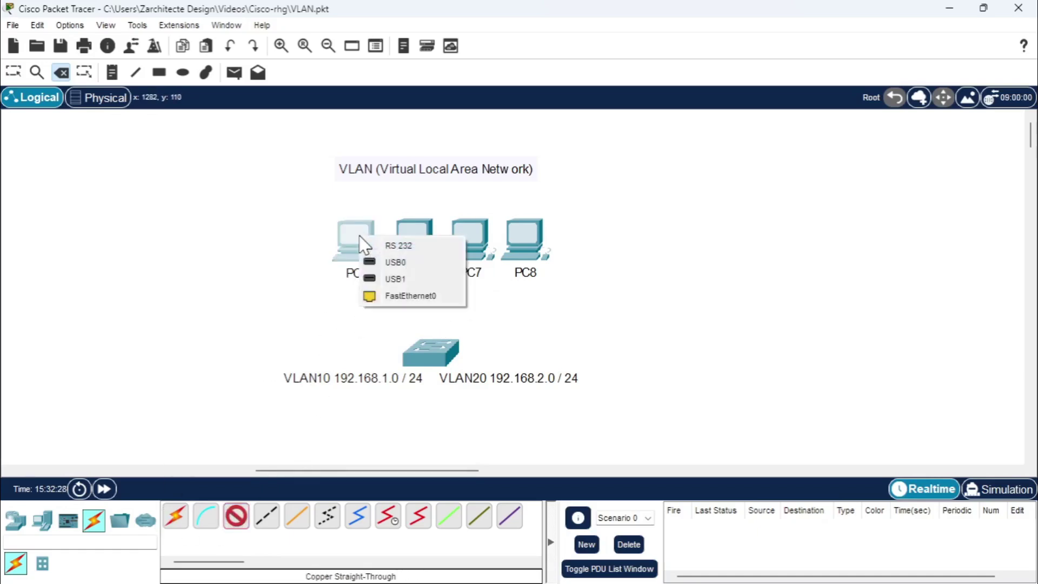
left_click(397, 296)
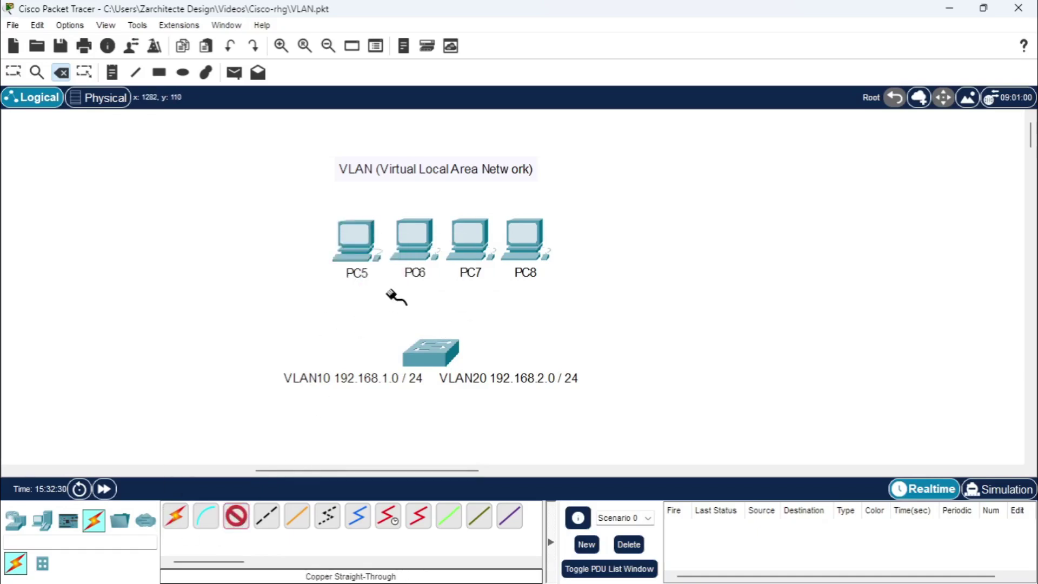
left_click(433, 351)
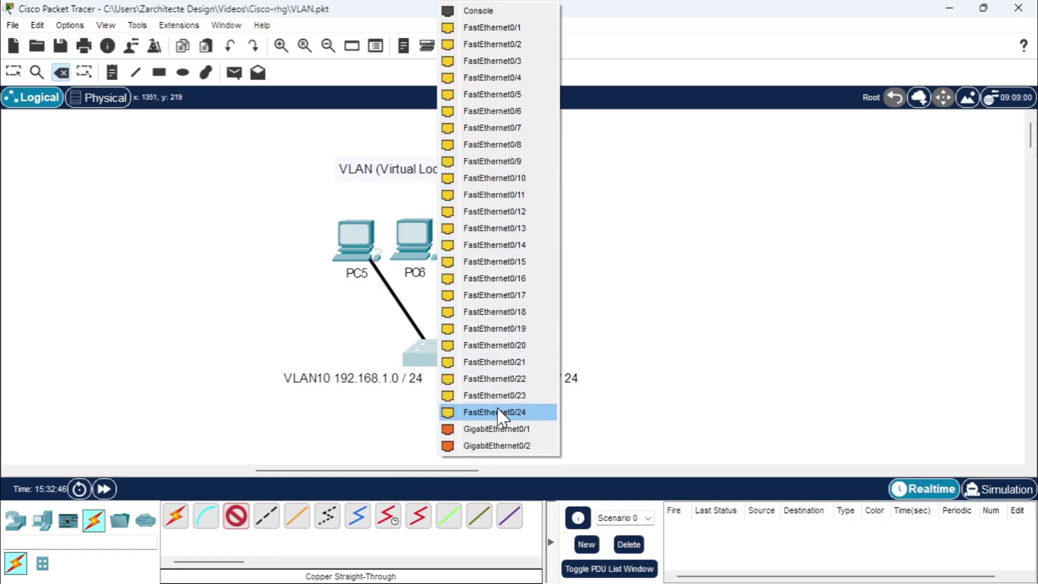
left_click(511, 30)
Connect PC6's FastEthernet0 port to the switch's FastEthernet0/2 port with a copper straight-through cable.
left_click(266, 516)
left_click(415, 247)
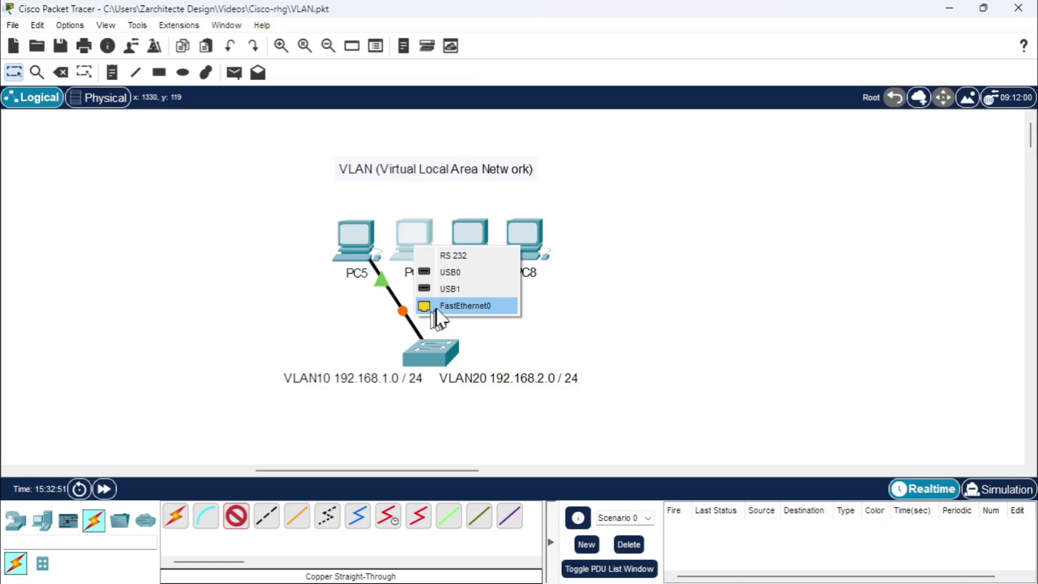
left_click(435, 307)
left_click(437, 352)
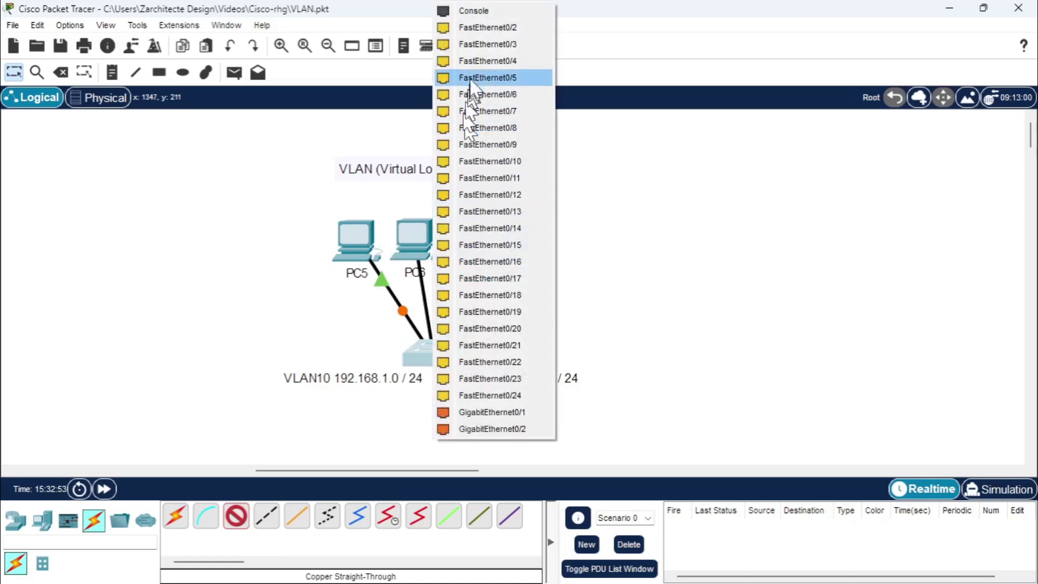
left_click(480, 44)
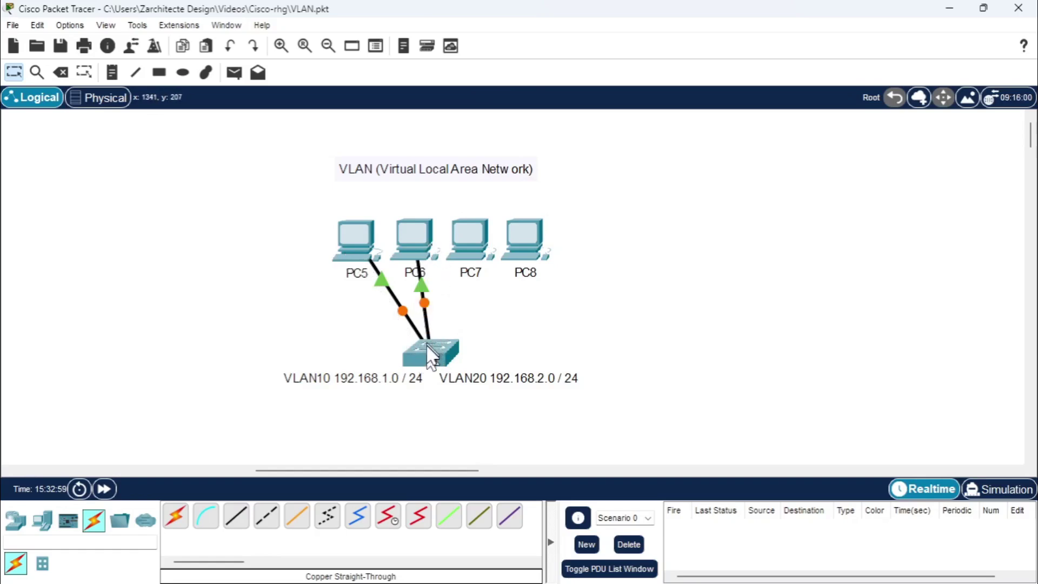
Connect PC7's FastEthernet0 port to the switch's FastEthernet0/13 port with a copper straight-through cable.
left_click(236, 516)
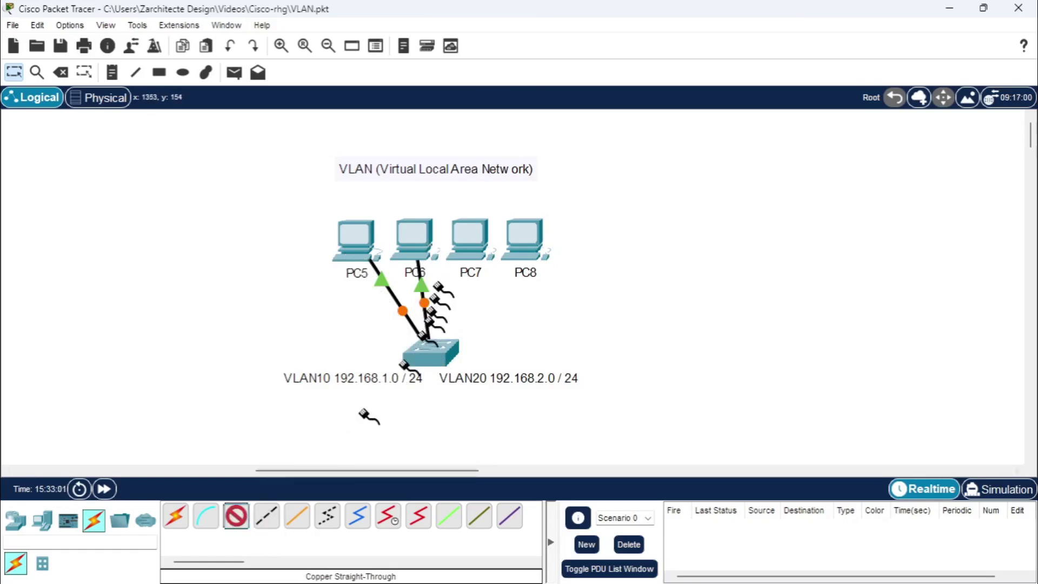
left_click(469, 251)
left_click(490, 306)
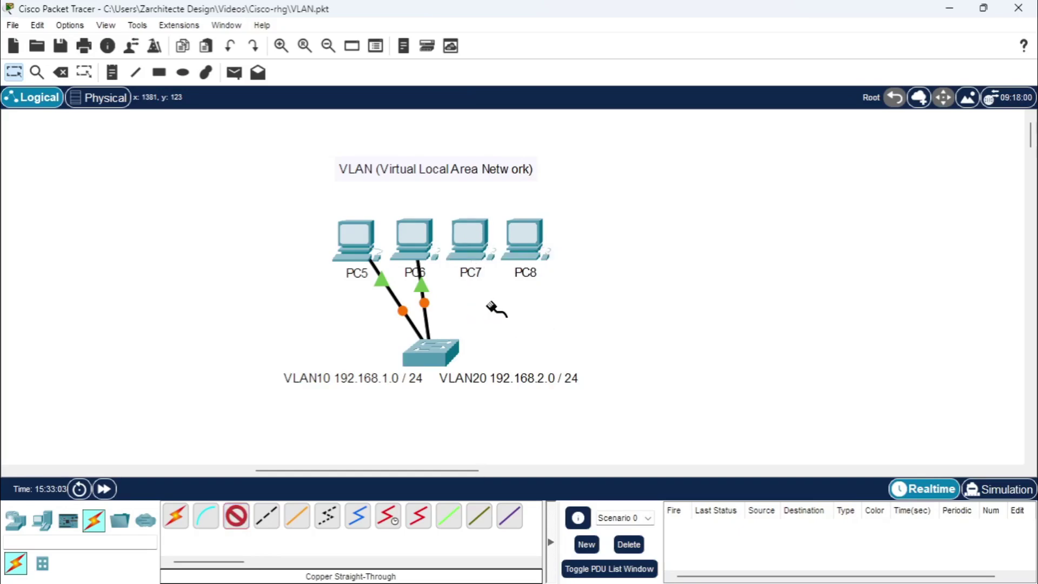
left_click(442, 352)
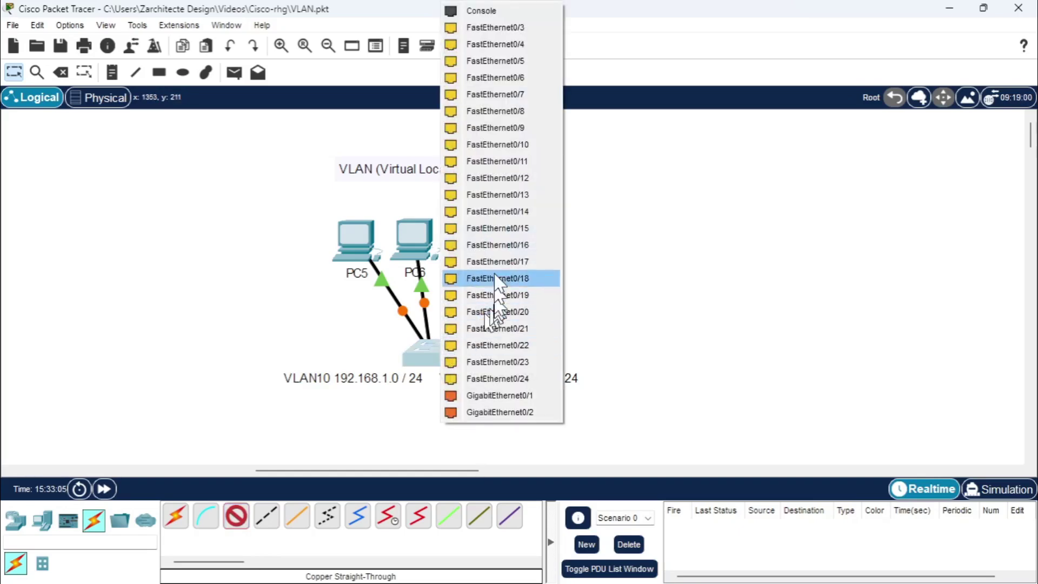
left_click(530, 197)
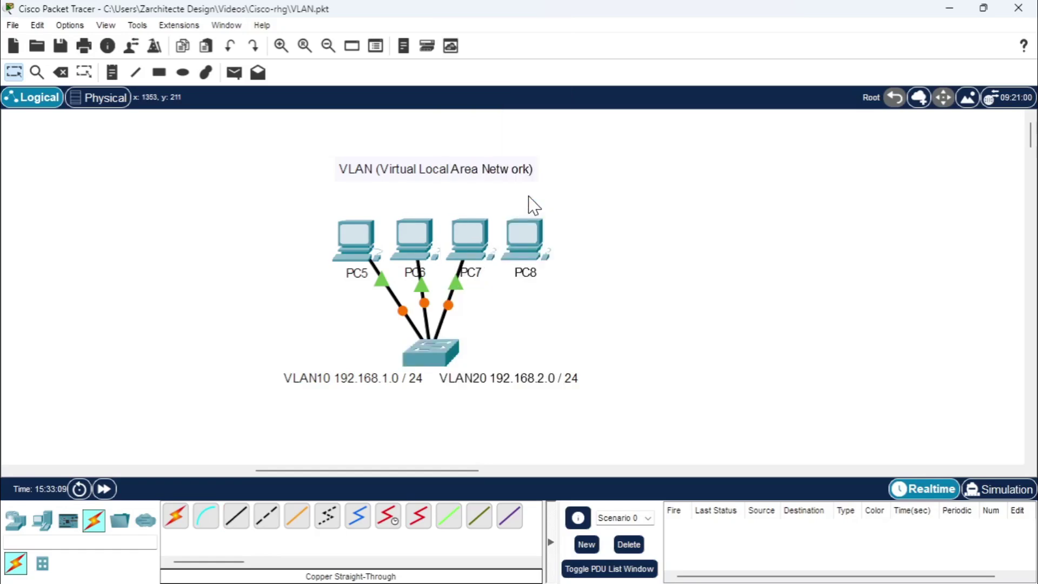
Connect PC8's FastEthernet0 port to the switch's FastEthernet0/14 port with a copper straight-through cable.
left_click(241, 522)
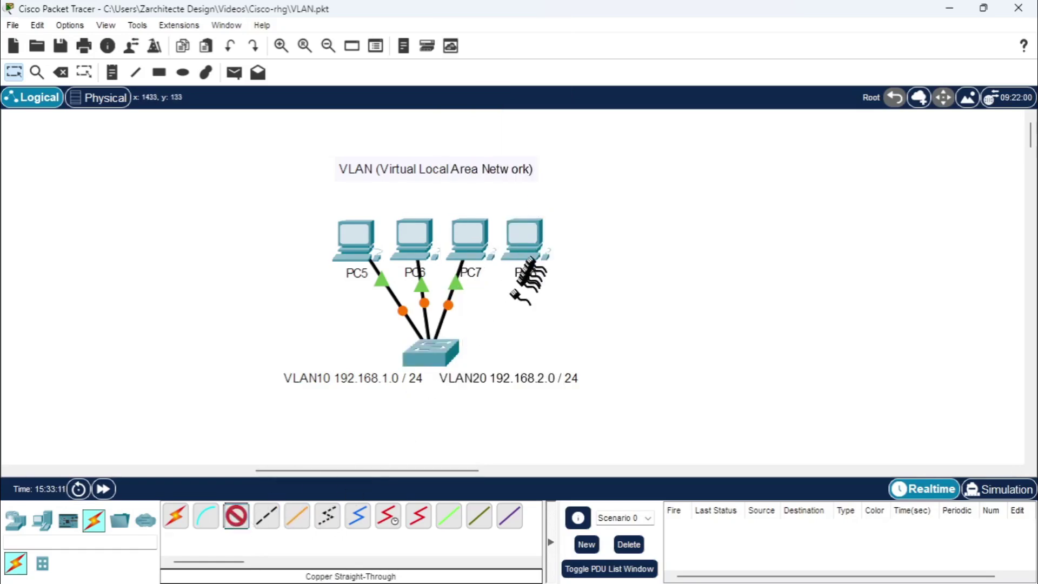
left_click(529, 253)
left_click(540, 313)
left_click(433, 351)
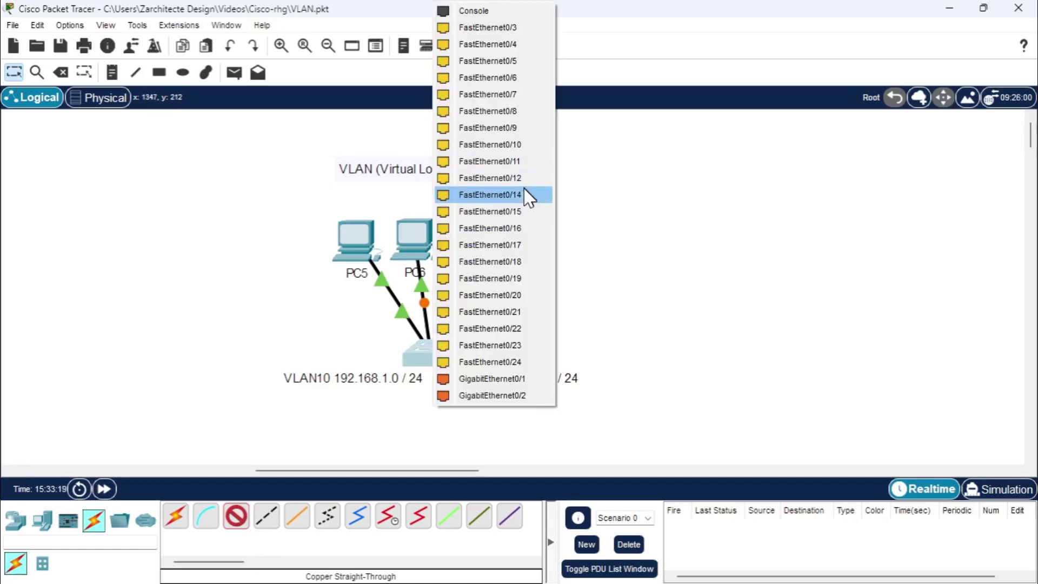
left_click(522, 195)
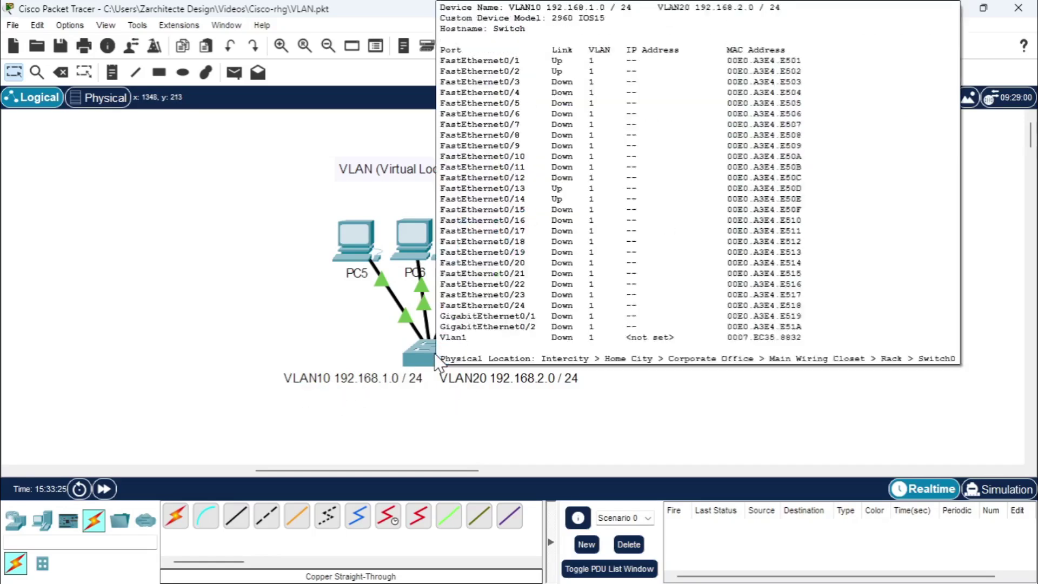
Inspect the port layout of the VLAN switch in an enlarged physical device view, then close its window.
left_click(439, 358)
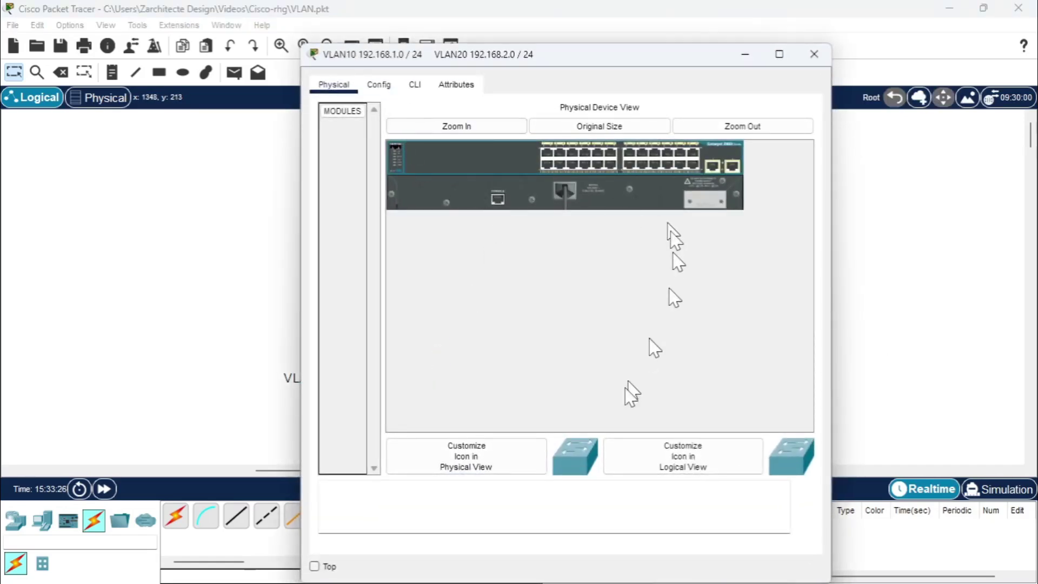
left_click(482, 129)
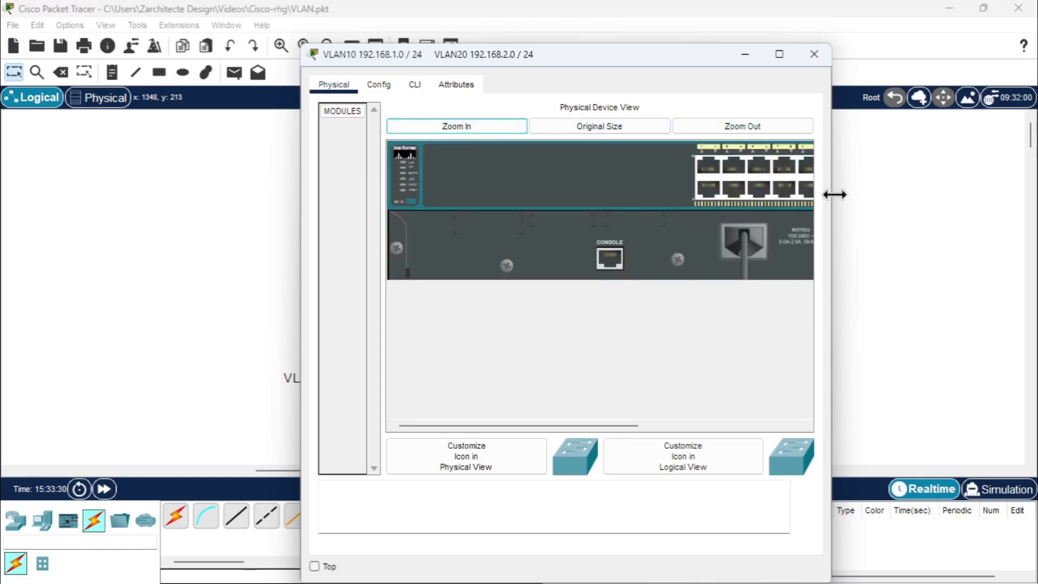
left_click_drag(835, 194, 1022, 190)
left_click_drag(815, 64, 679, 65)
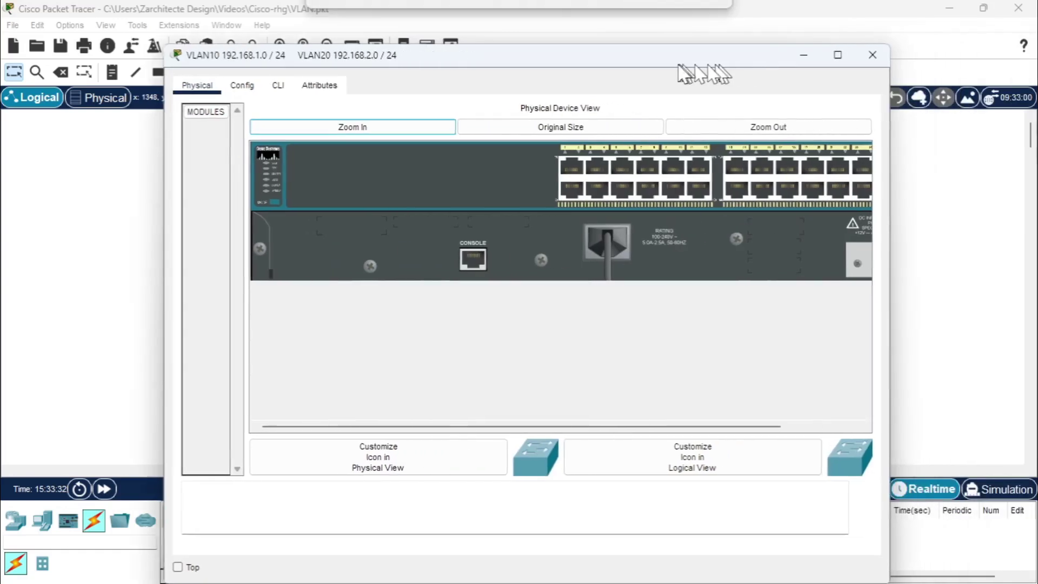
left_click_drag(895, 203, 1019, 207)
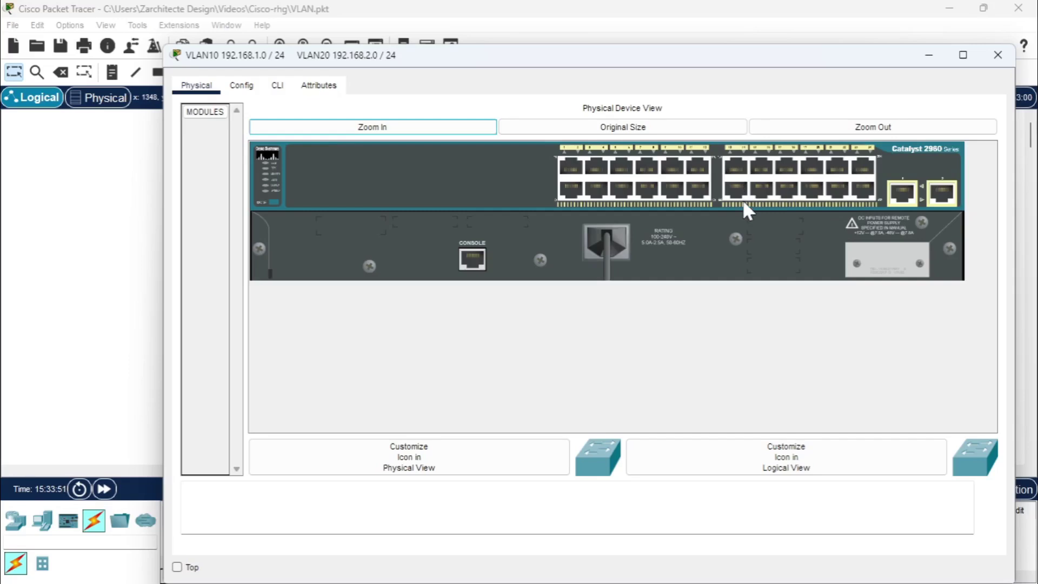
left_click(998, 55)
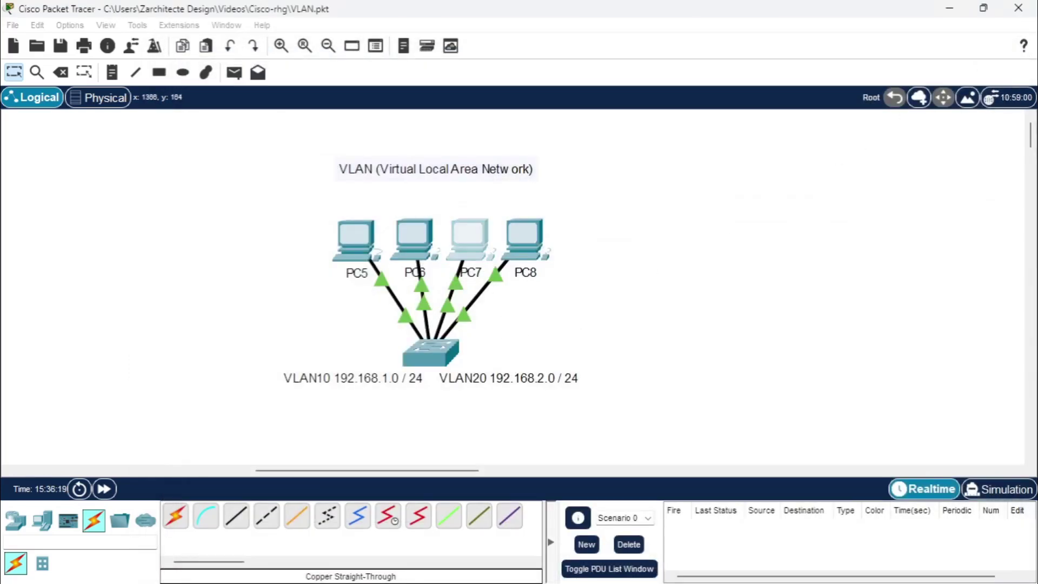
Delete switch S1 together with its cables from the LAB Requirements topology, keeping the NetAdmin laptop.
left_click_drag(435, 471, 193, 475)
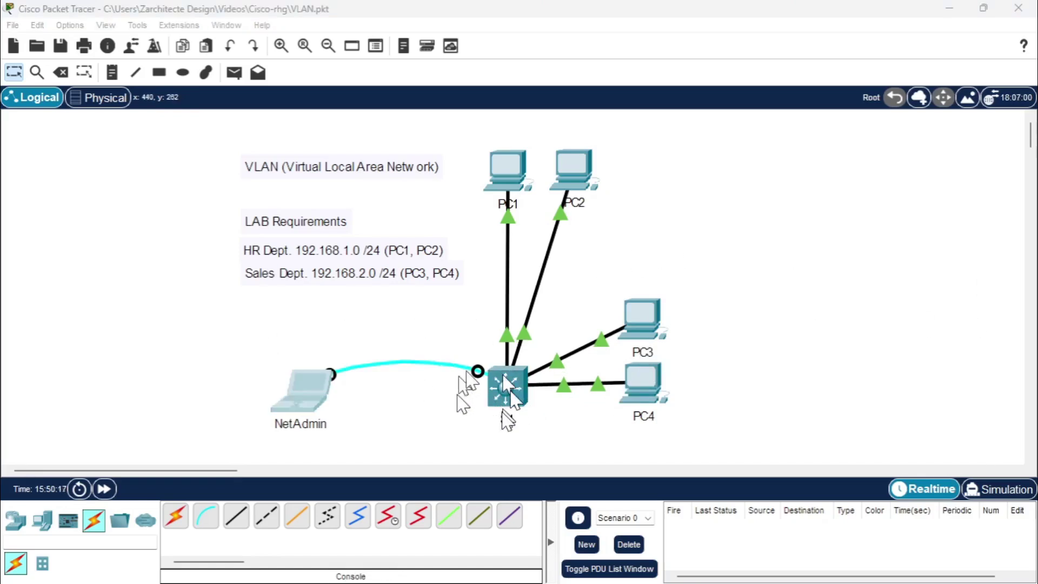
left_click(58, 80)
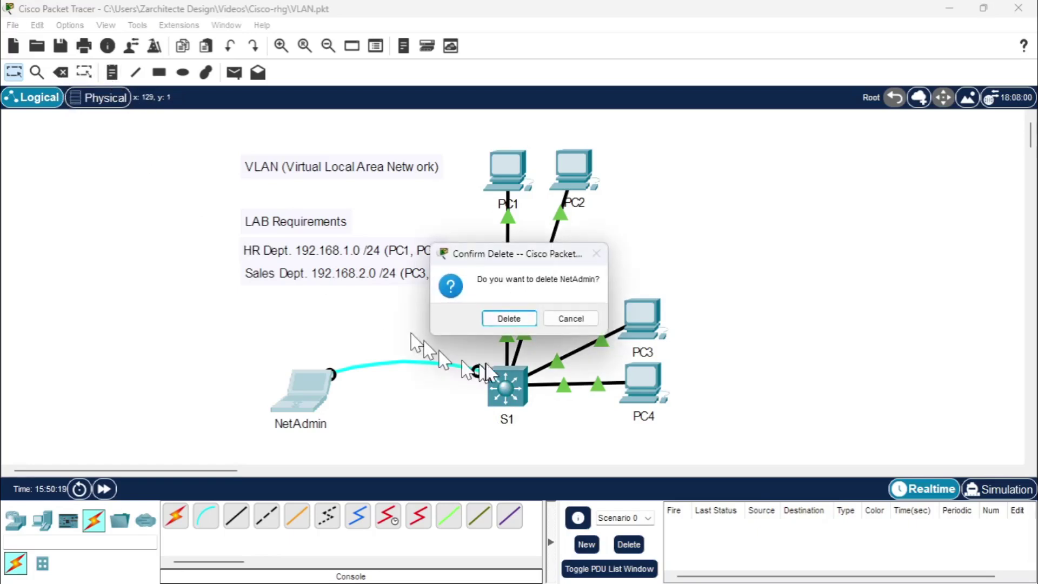
left_click(570, 317)
left_click(61, 72)
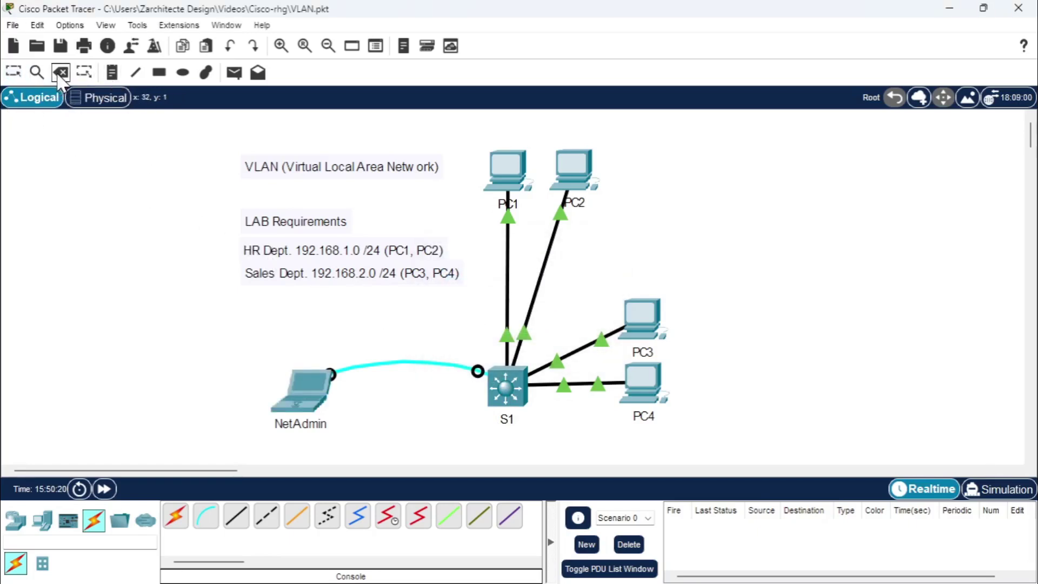
left_click(495, 386)
left_click(520, 318)
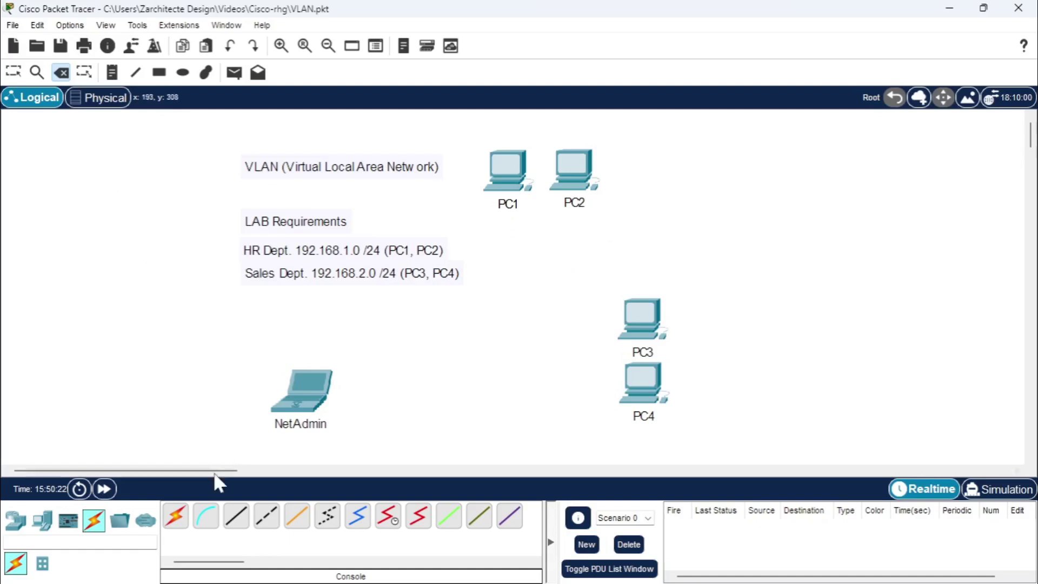
Place a 3560-24PS multilayer switch between the NetAdmin laptop and PC4, and name it S1.
left_click(20, 526)
left_click(42, 564)
left_click(176, 533)
left_click(271, 518)
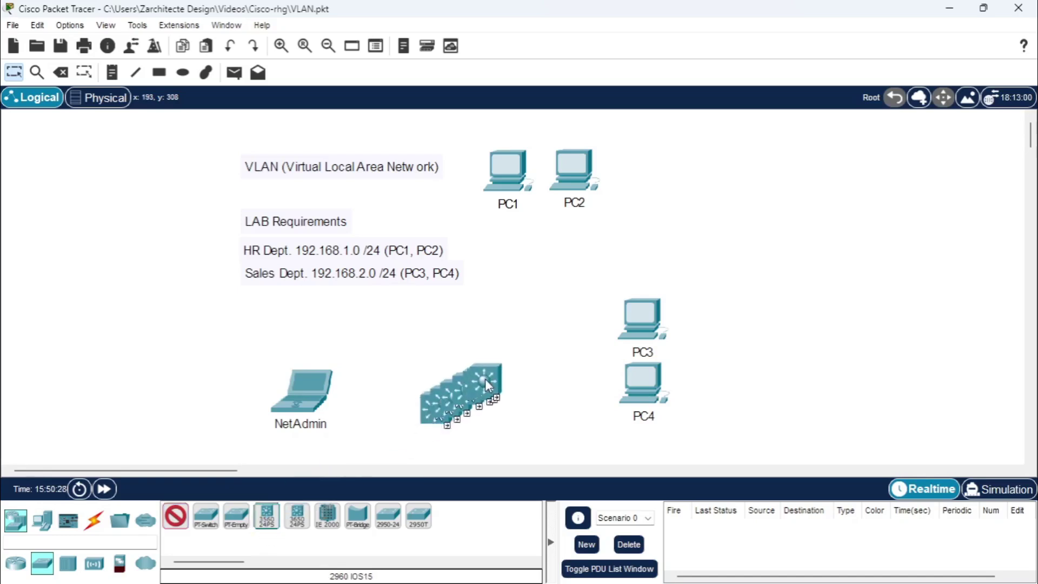
left_click(512, 389)
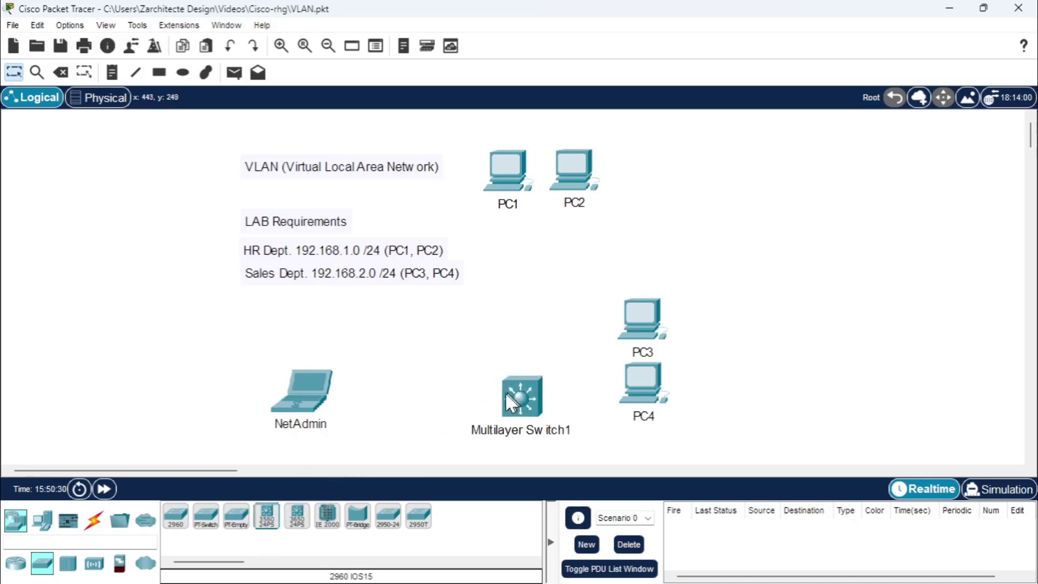
left_click(535, 429)
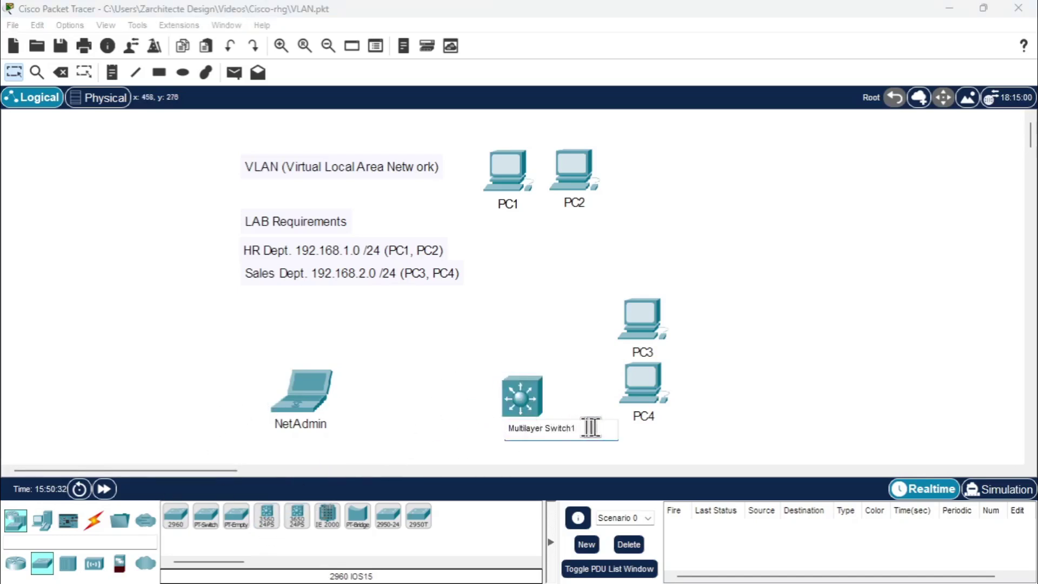
key("Return")
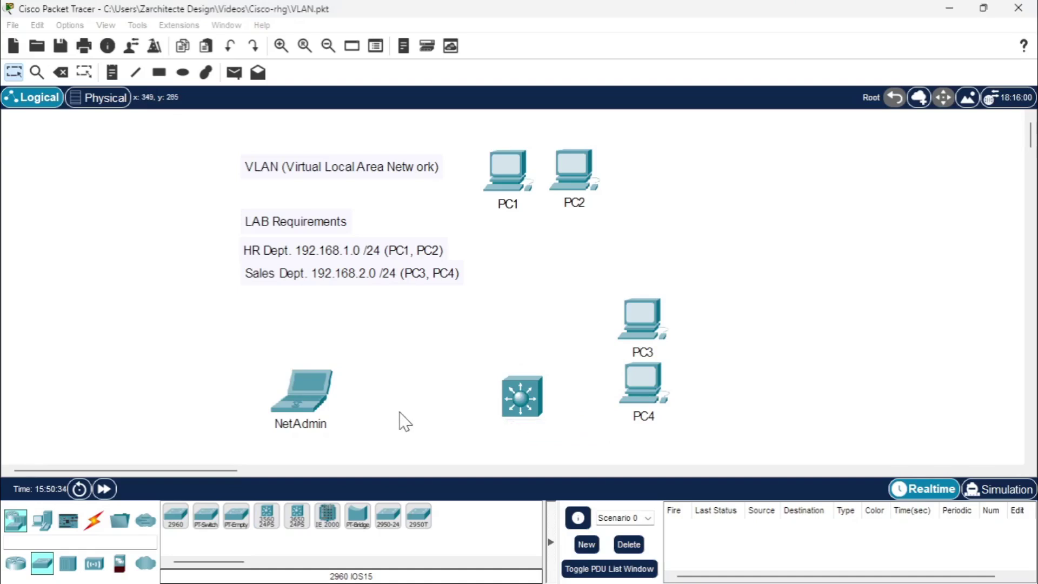
Connect S1's FastEthernet0/1 port to PC1's FastEthernet0 port with a copper straight-through cable.
left_click(93, 521)
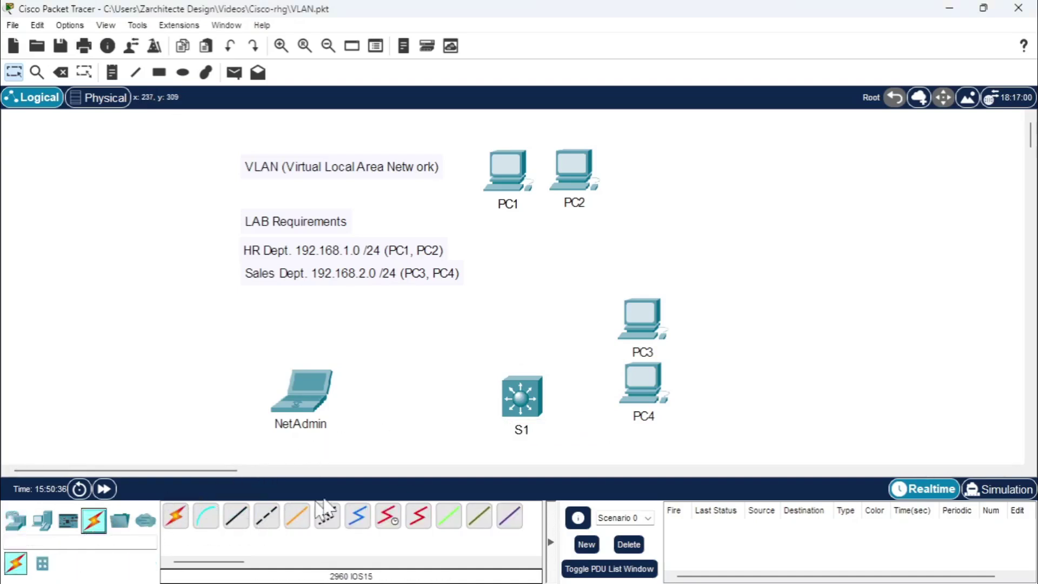
left_click_drag(535, 409, 523, 395)
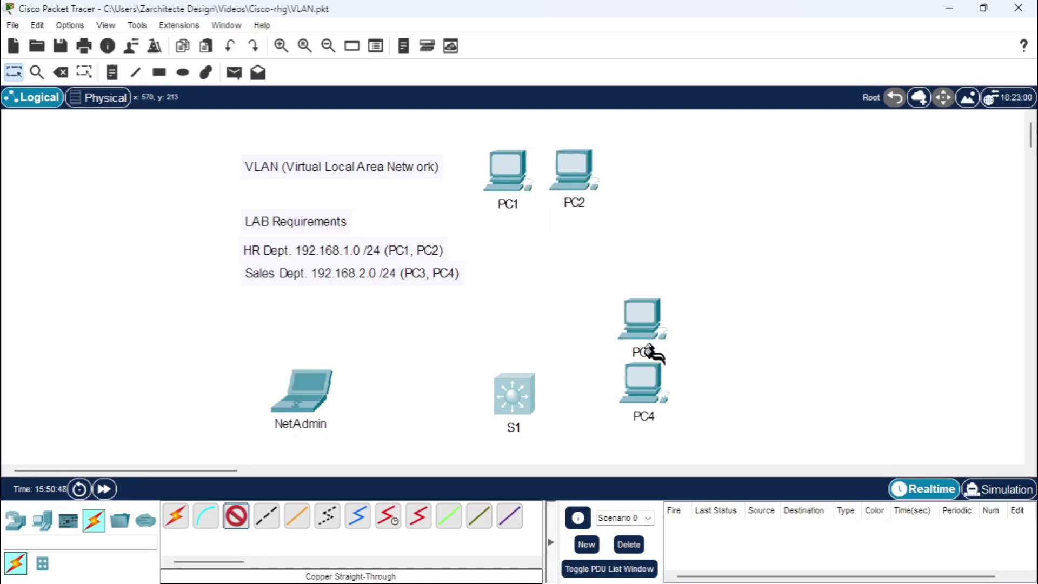
mouse_move(653, 412)
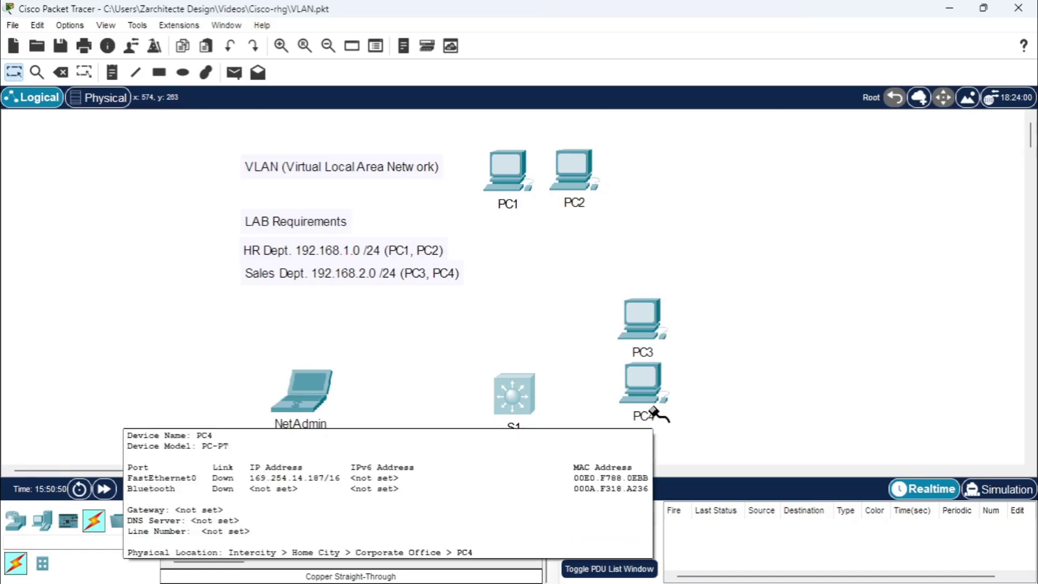
mouse_move(508, 184)
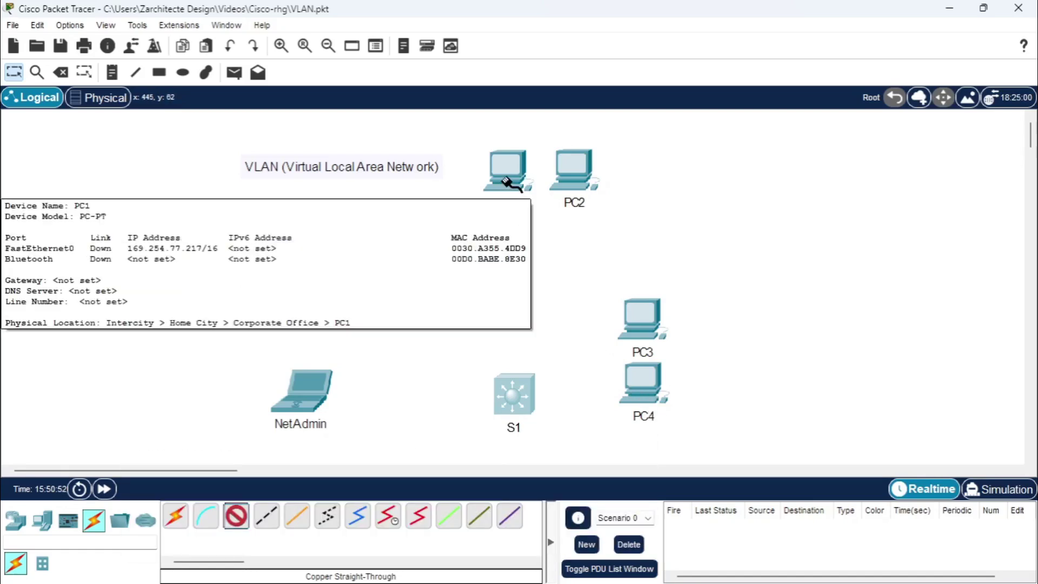
left_click(510, 399)
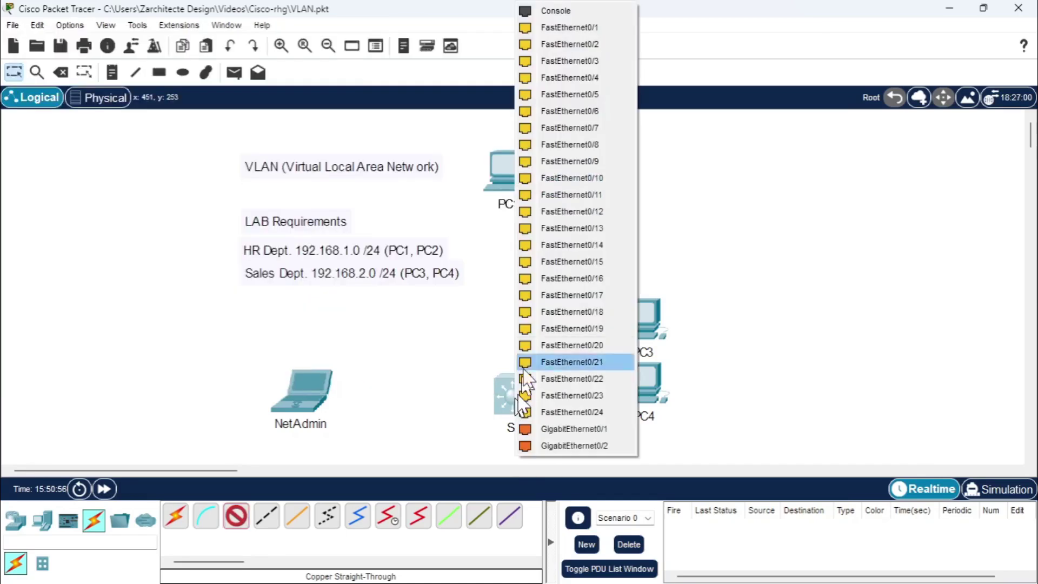
left_click(575, 29)
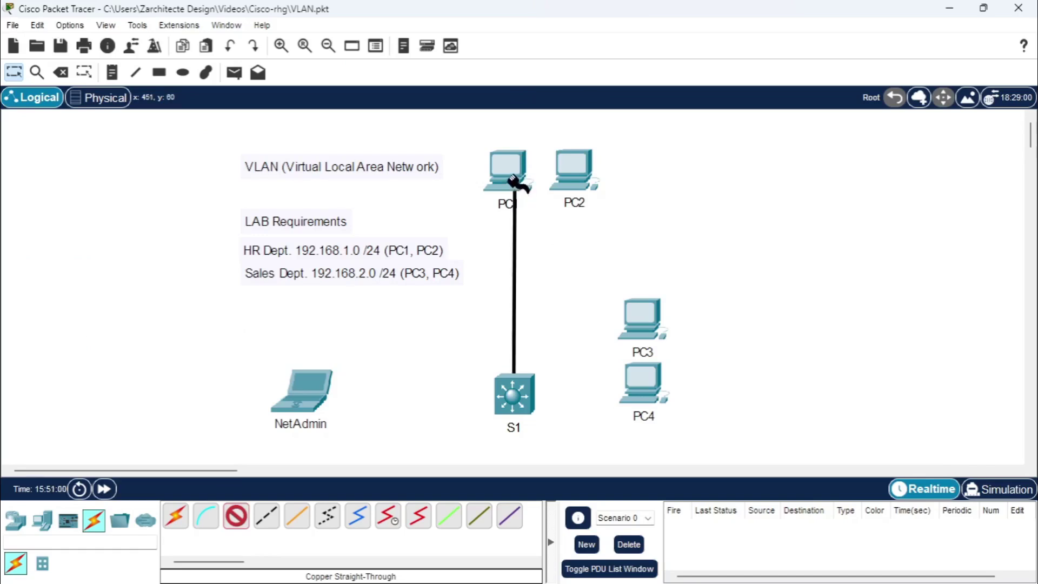
left_click(512, 181)
left_click(533, 240)
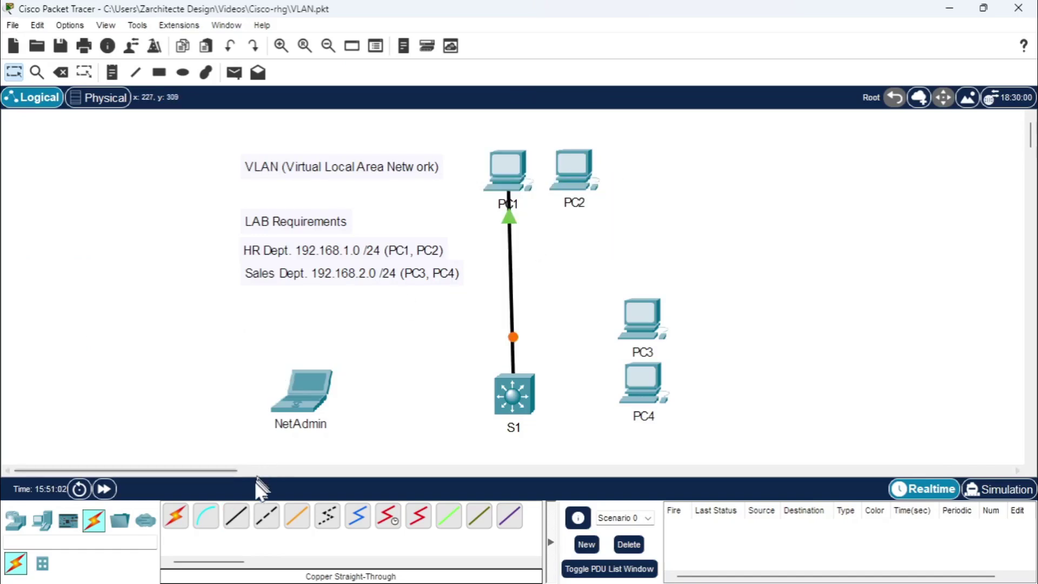
Connect PC2's FastEthernet0 port to S1's FastEthernet0/2 port with a copper straight-through cable.
left_click(236, 515)
left_click(575, 184)
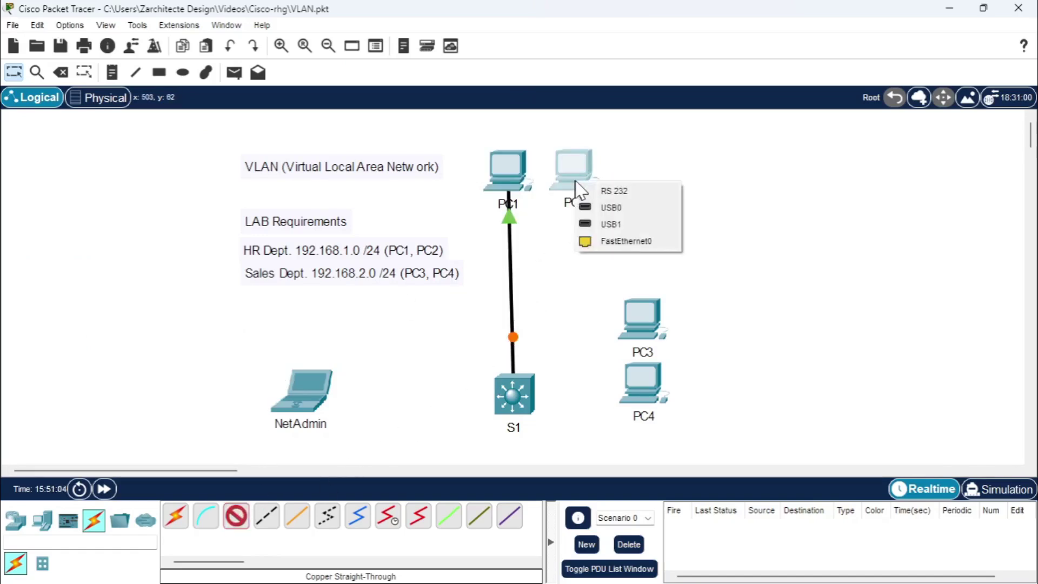
left_click(606, 241)
left_click(514, 378)
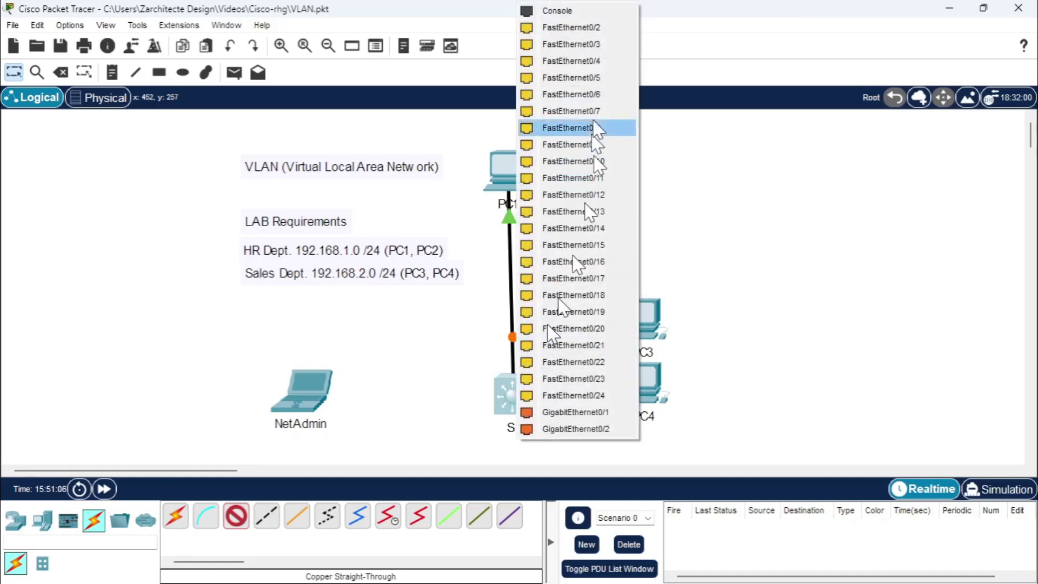
left_click(595, 45)
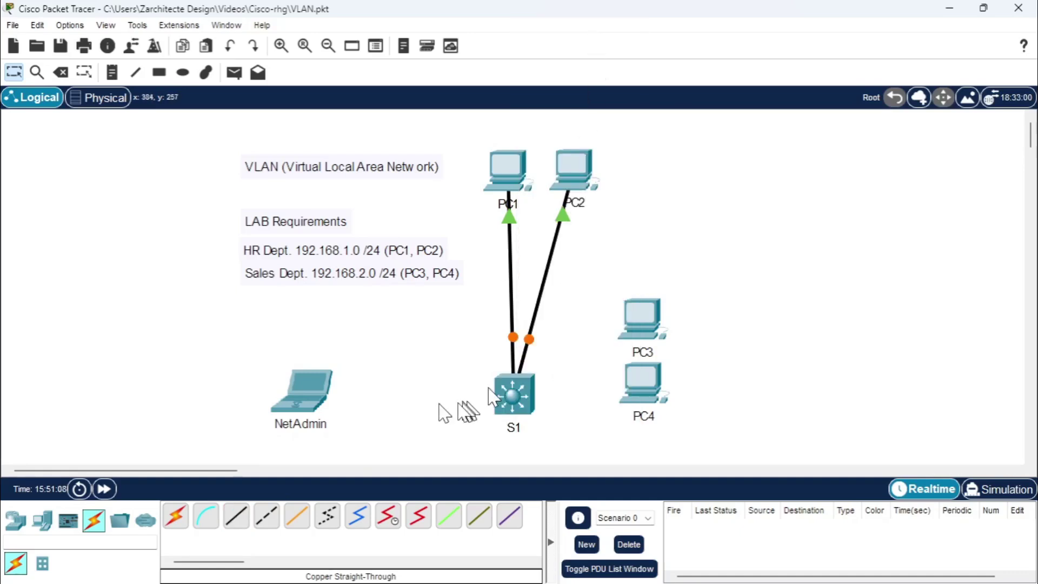
Connect PC3's FastEthernet0 port to S1's FastEthernet0/13 port with a copper straight-through cable.
left_click(644, 322)
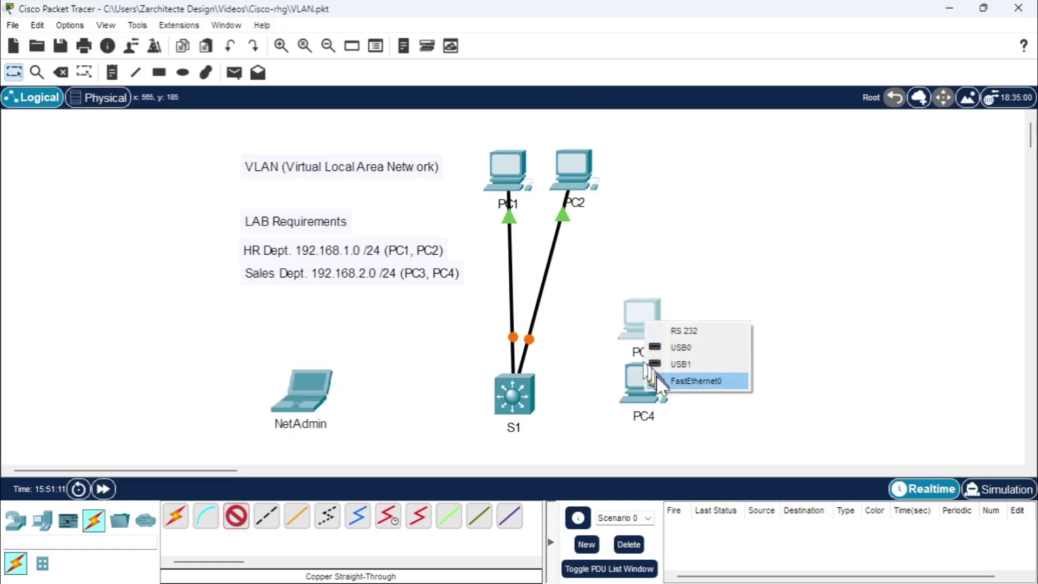
left_click(697, 380)
left_click(511, 394)
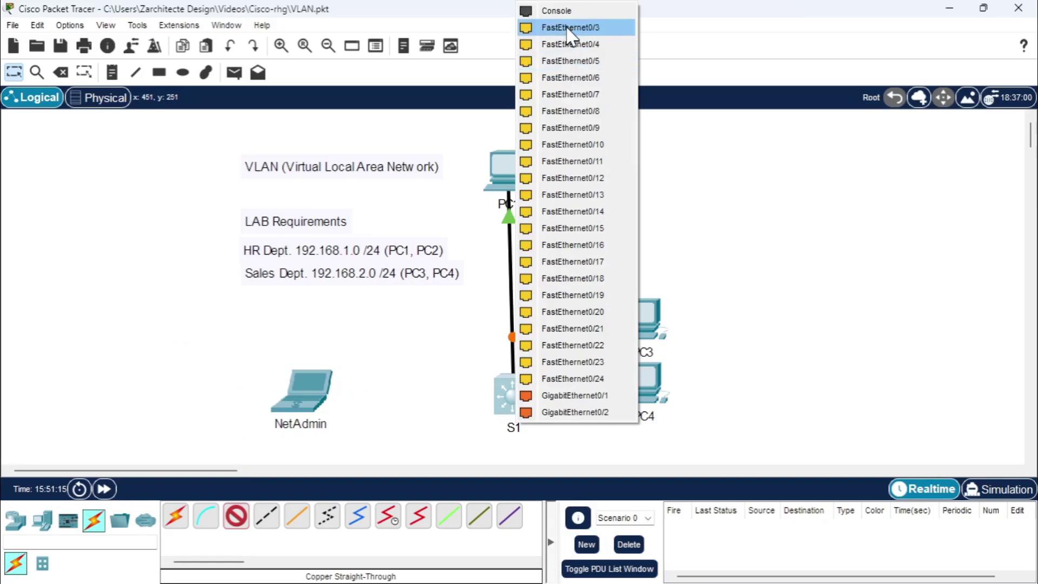
left_click(593, 202)
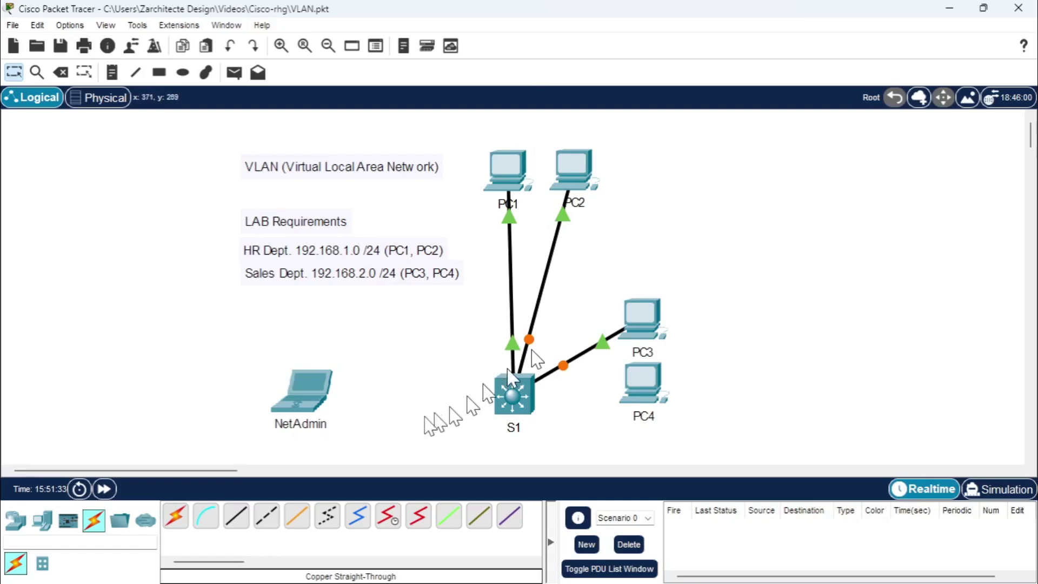
Connect PC4's FastEthernet0 port to S1's FastEthernet0/14 port with a copper straight-through cable.
left_click(236, 515)
left_click(642, 400)
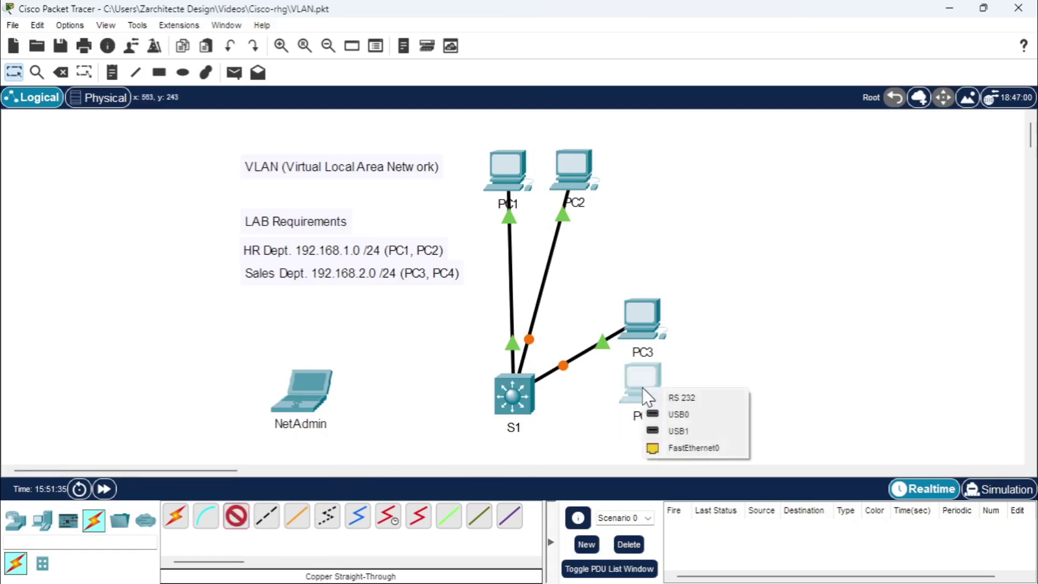
left_click(666, 447)
left_click(514, 394)
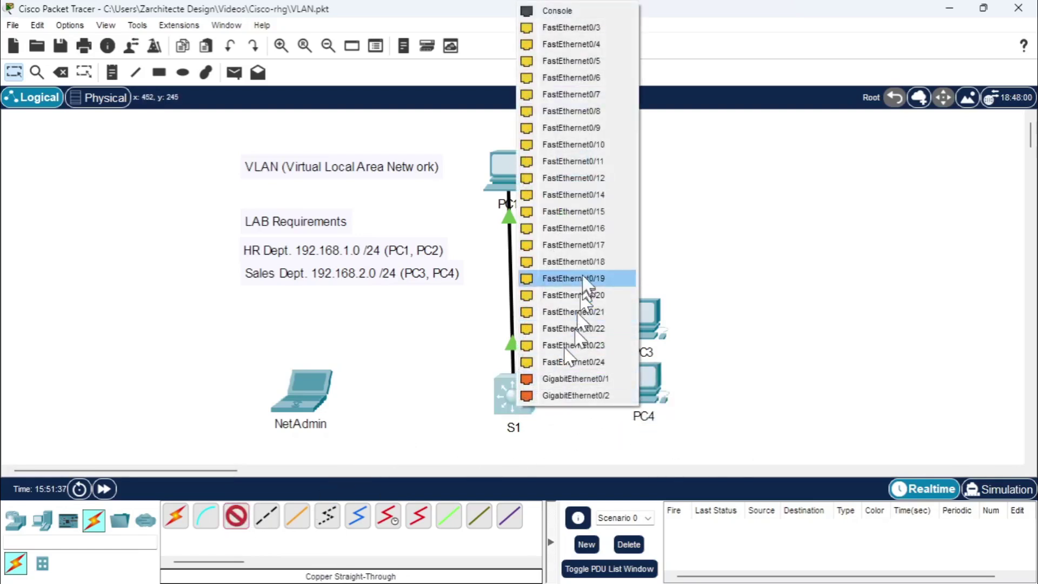
left_click(595, 211)
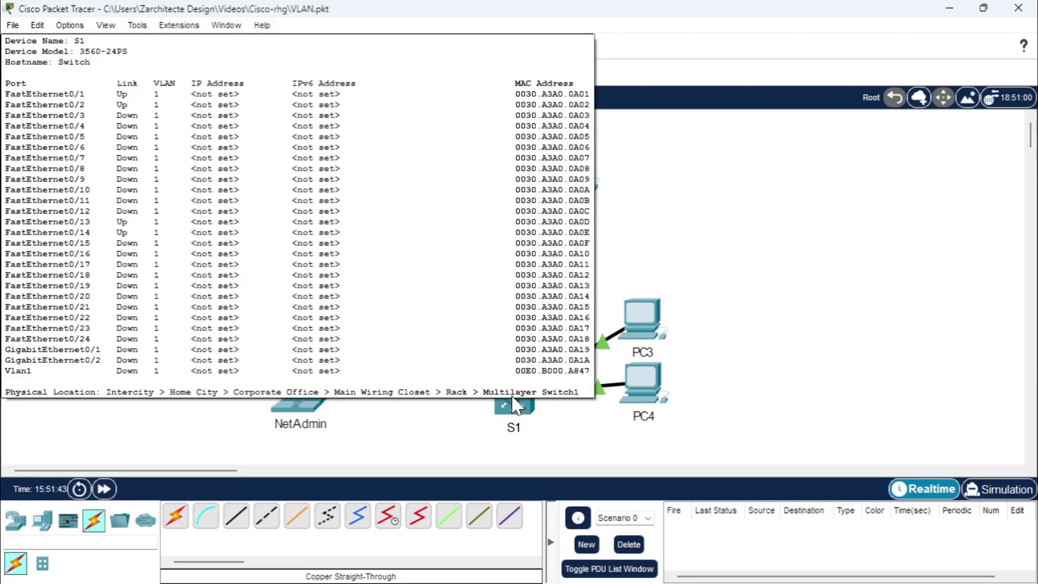
Connect the NetAdmin laptop's RS 232 port to S1's Console port with a console cable.
left_click(218, 523)
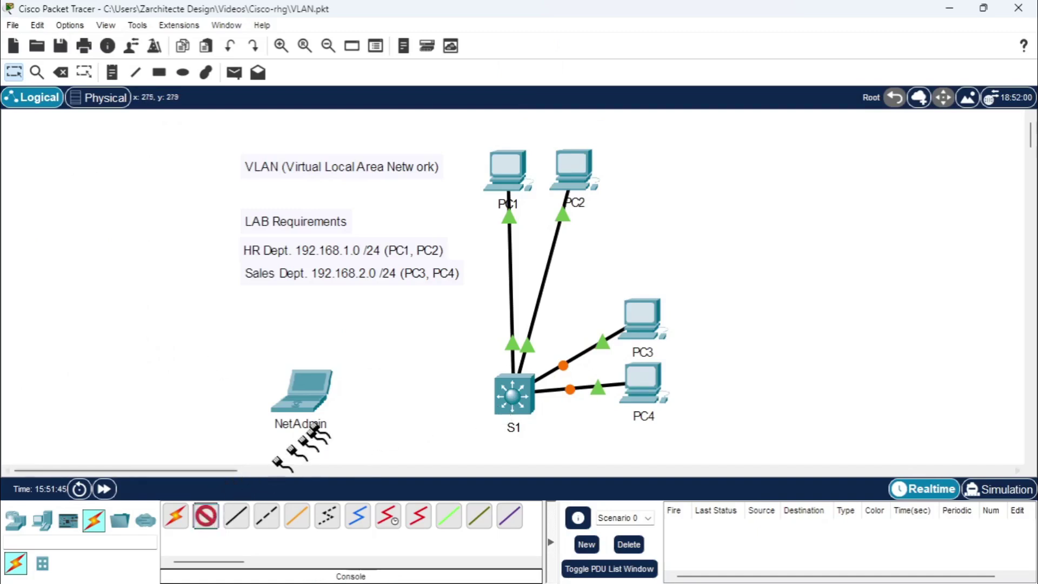
left_click(317, 403)
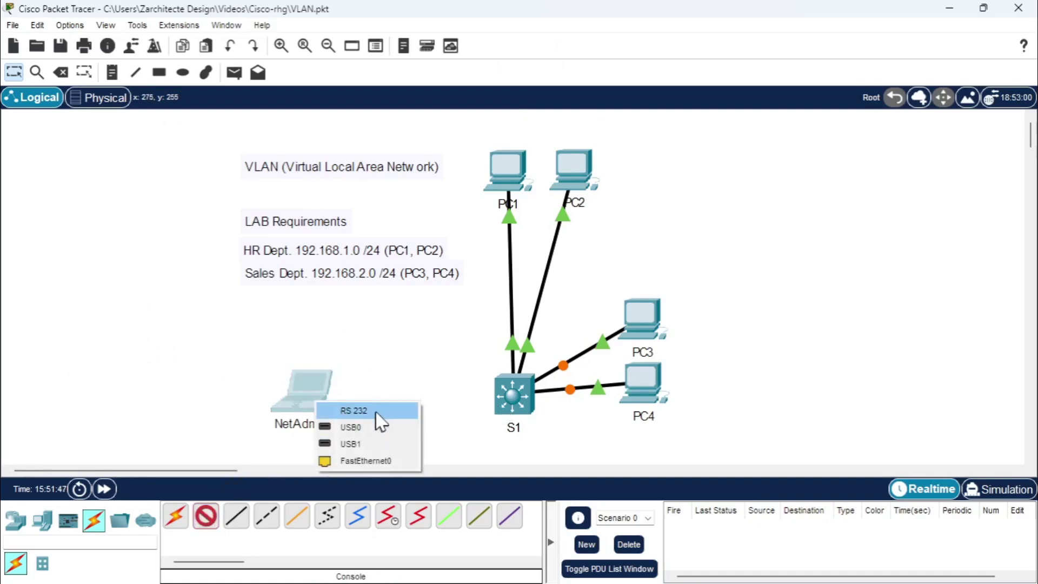
left_click(377, 410)
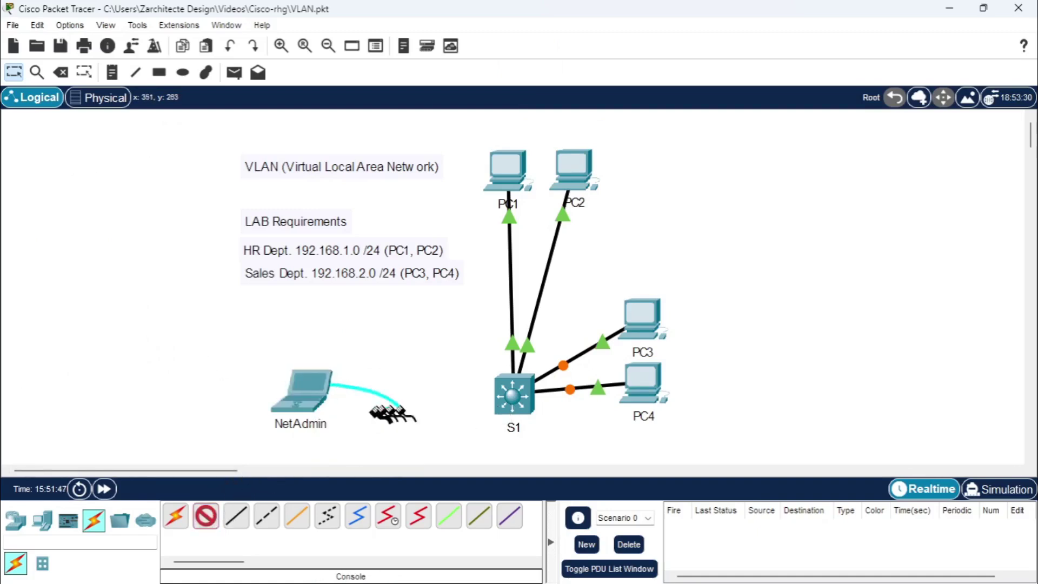
left_click(508, 395)
left_click(566, 12)
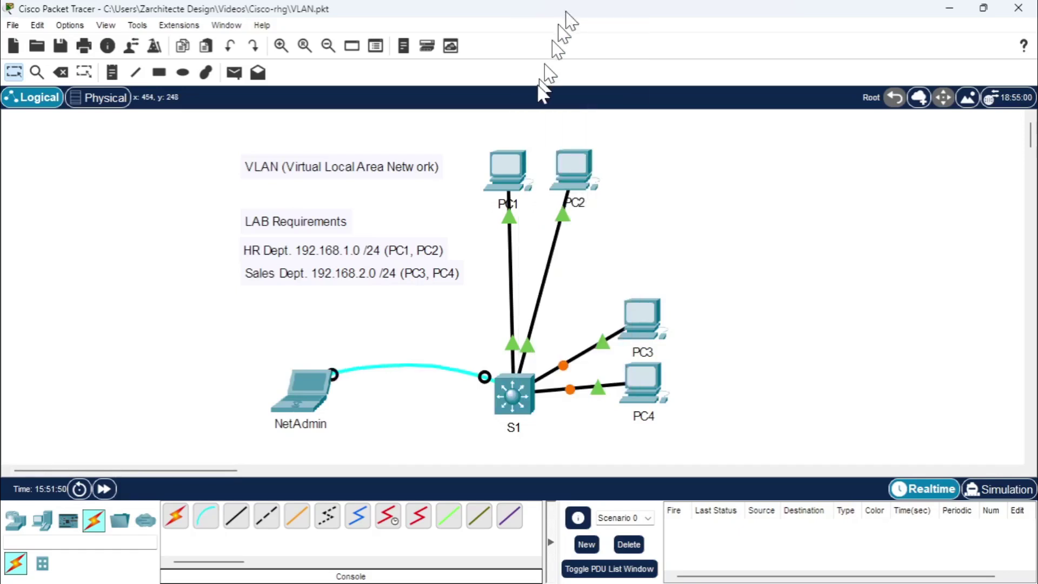
Open a terminal session from the NetAdmin laptop to S1, accepting the default port configuration.
left_click(308, 405)
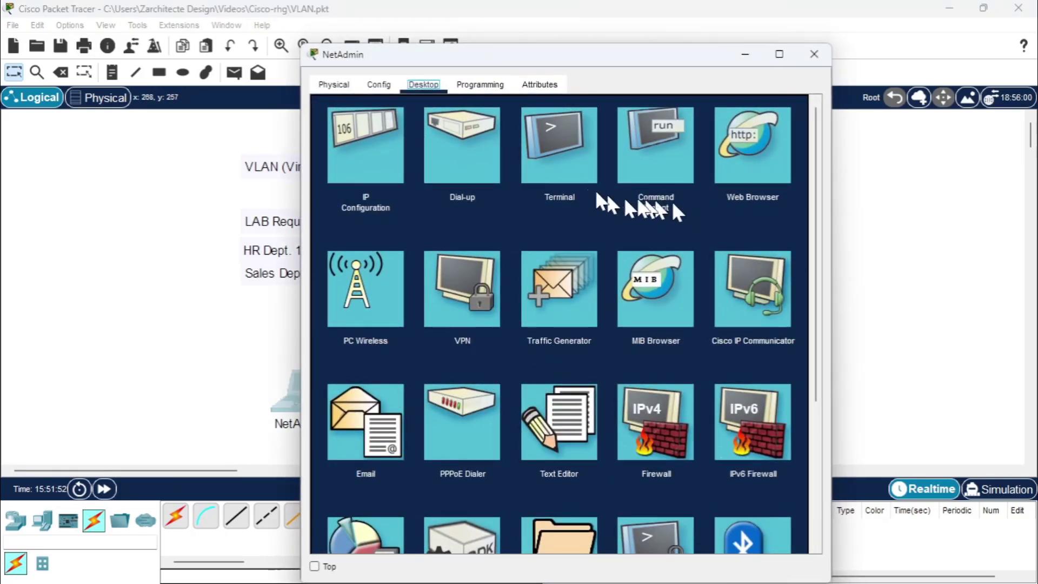
left_click(556, 143)
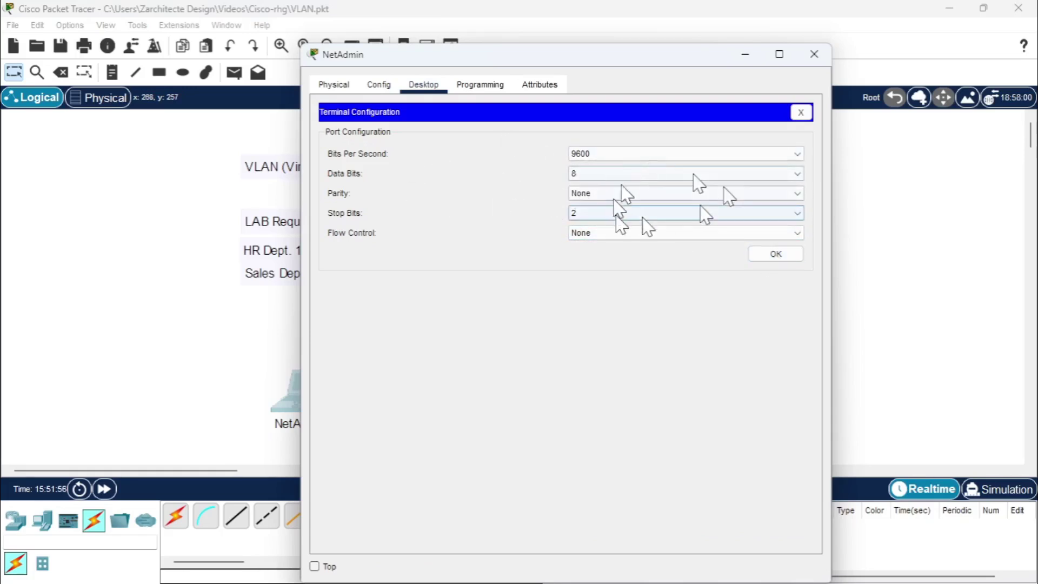
left_click_drag(661, 57, 720, 29)
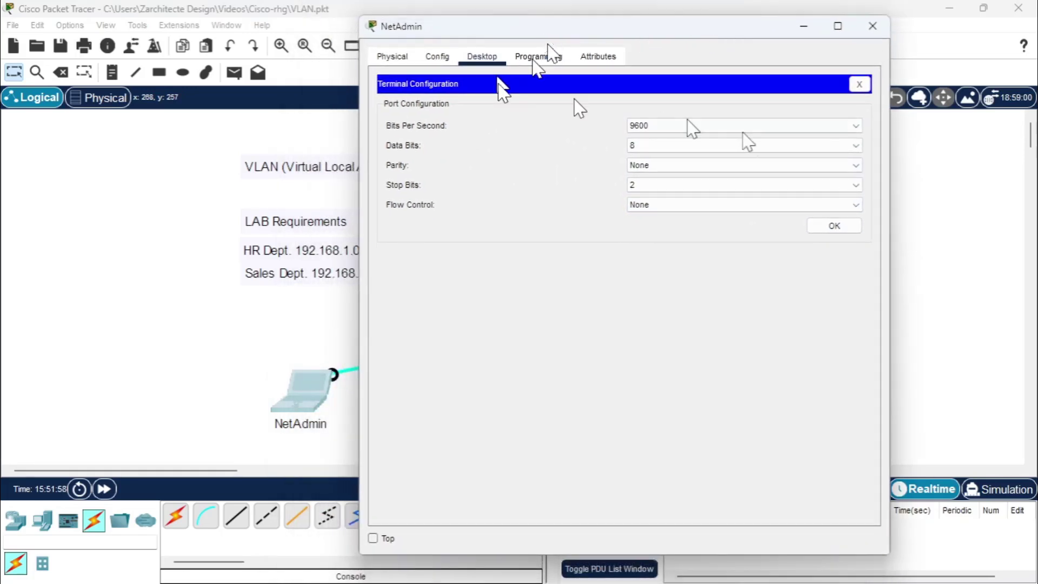
left_click(834, 226)
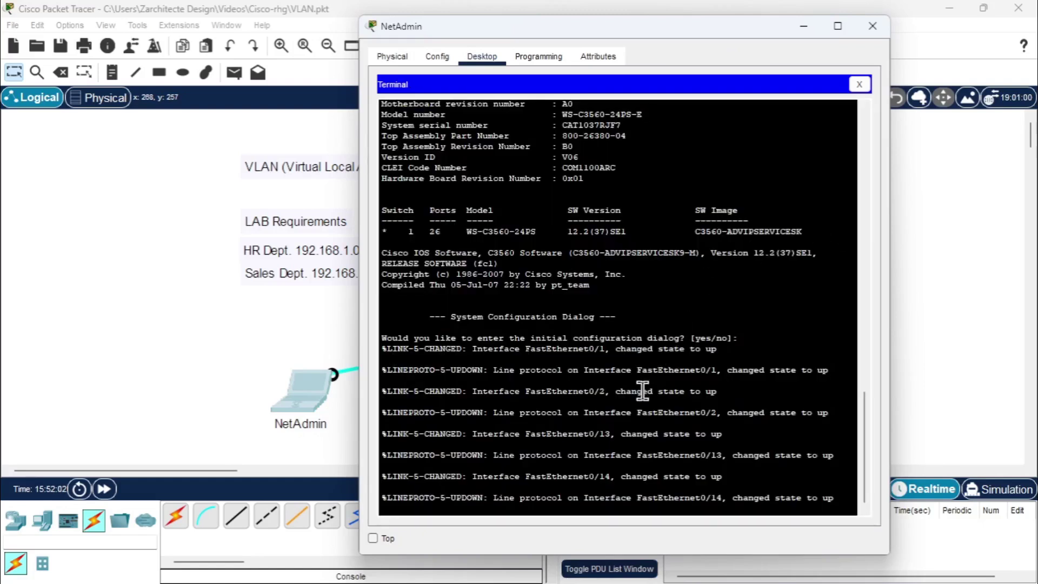
Decline the switch's initial configuration dialog with no and start the command line session.
key("Return")
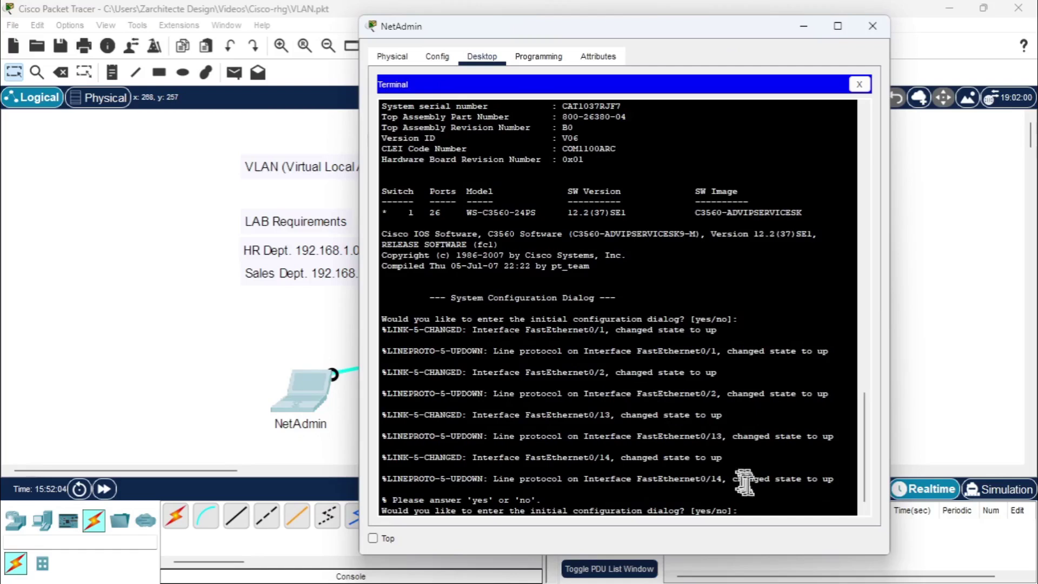
type("no")
key("Return")
key("Return")
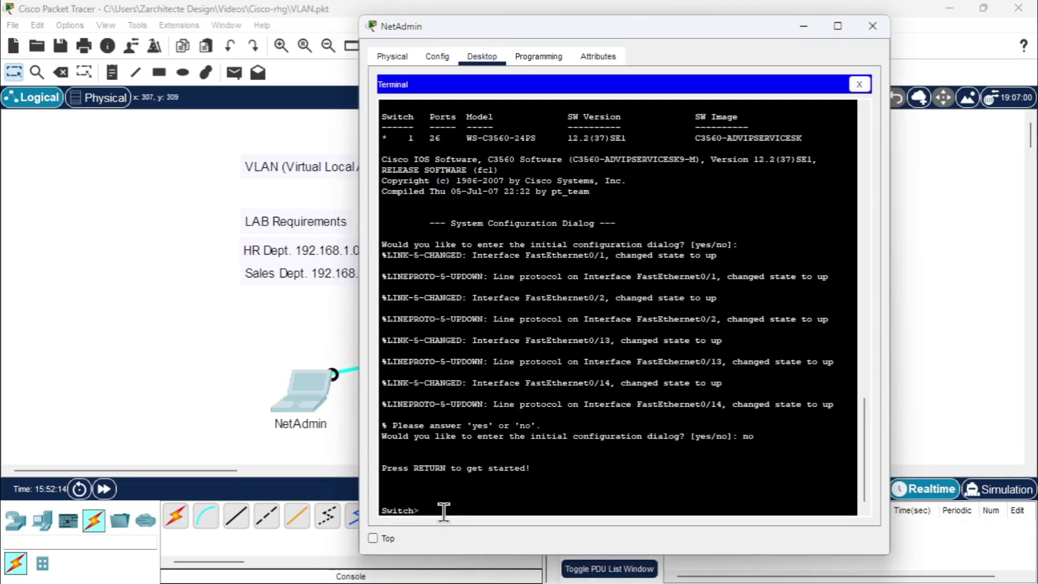
Enter global configuration mode with en and conf t, set the hostname to S1, and add blank prompt lines below it.
type("en")
key("Return")
type("conf t")
key("Return")
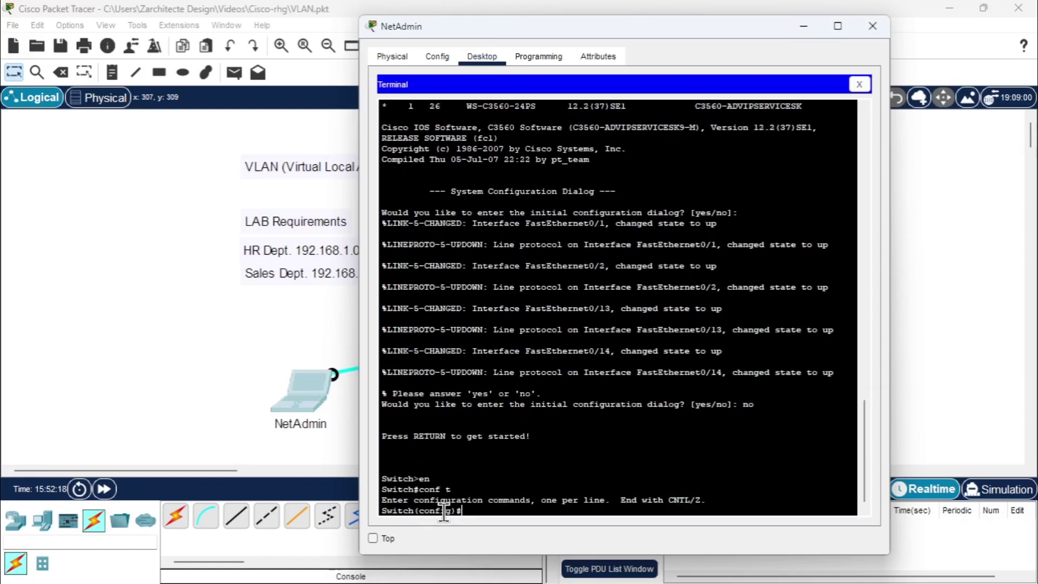
type("hostname S1")
key("Return")
key("Return")
key("Return")
key("Return")
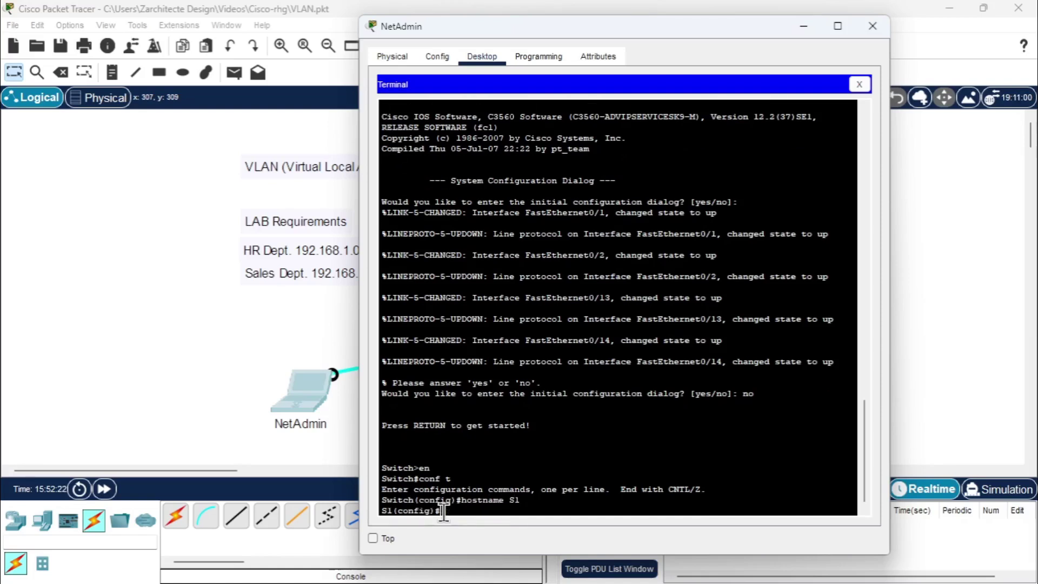
key("Return")
key("Return")
key("Return")
key("Return")
key("Return")
key("Return")
key("Return")
key("Return")
key("Return")
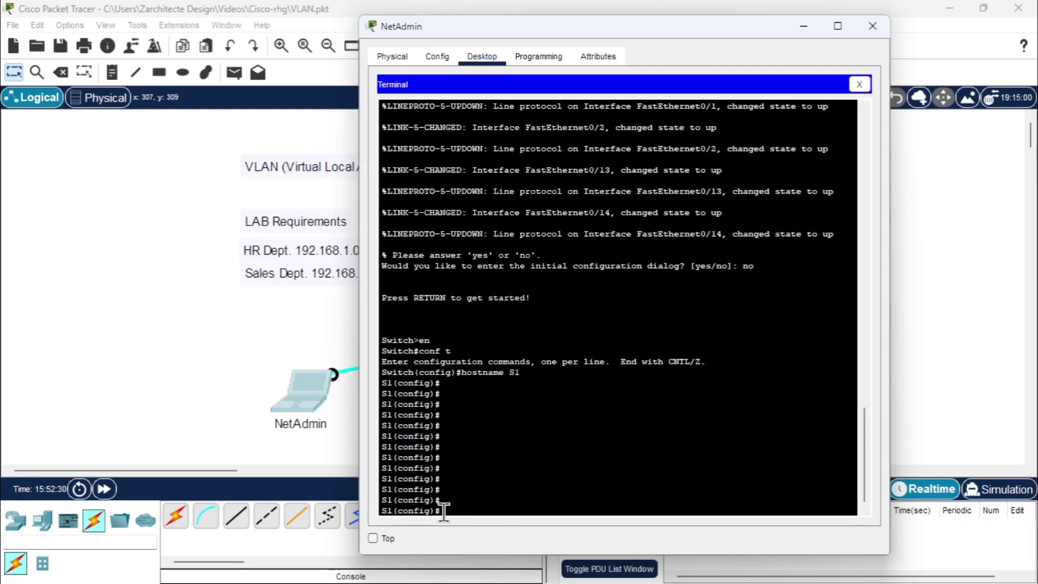
Display the VLAN summary with do sh vlan br and examine the default VLAN's row and port assignments.
type("do sh vlab br")
key("Return")
type("r")
key("Return")
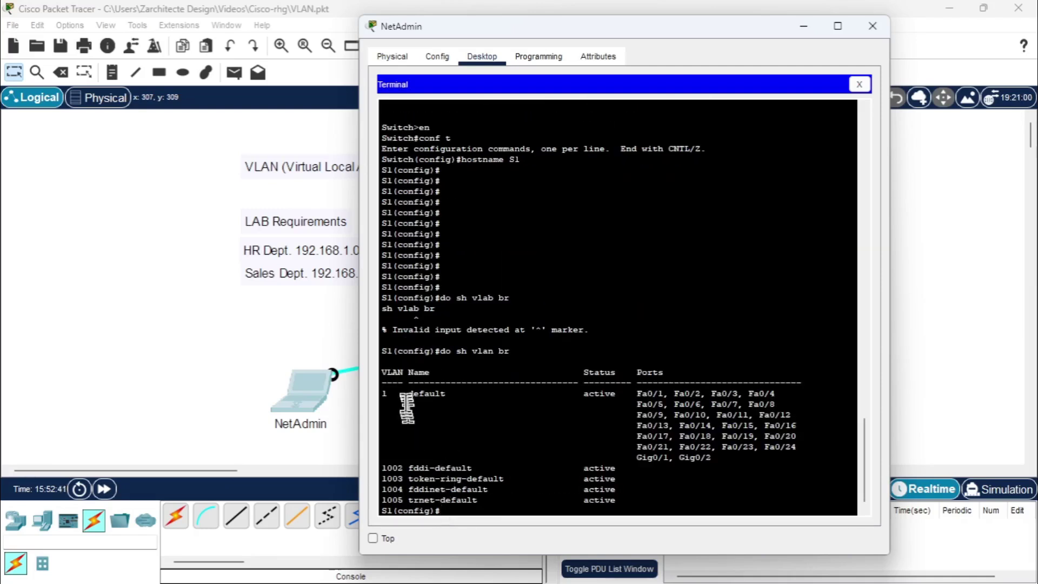
left_click_drag(379, 373, 384, 400)
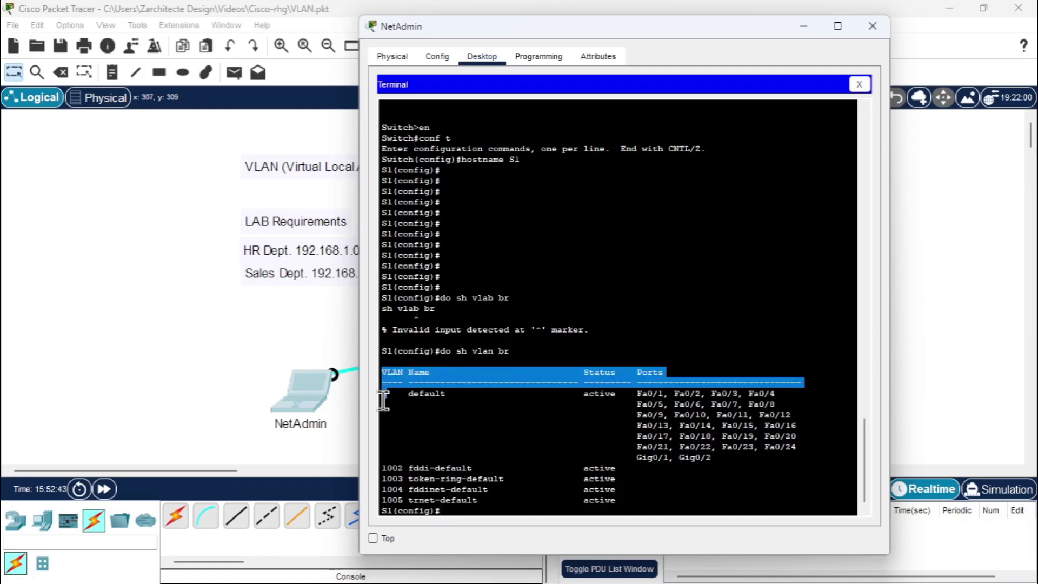
left_click(383, 400)
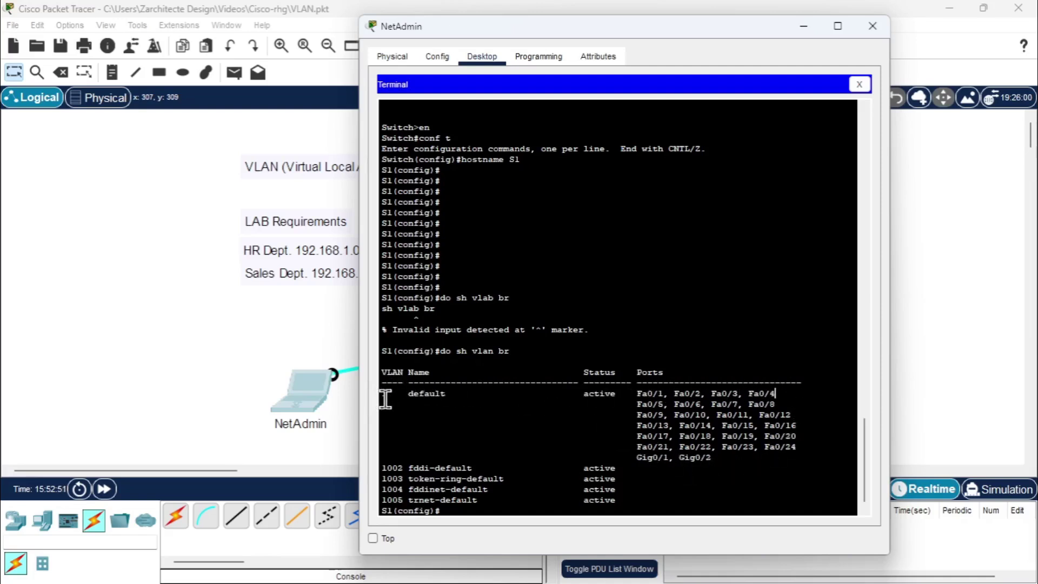
left_click_drag(382, 394, 767, 456)
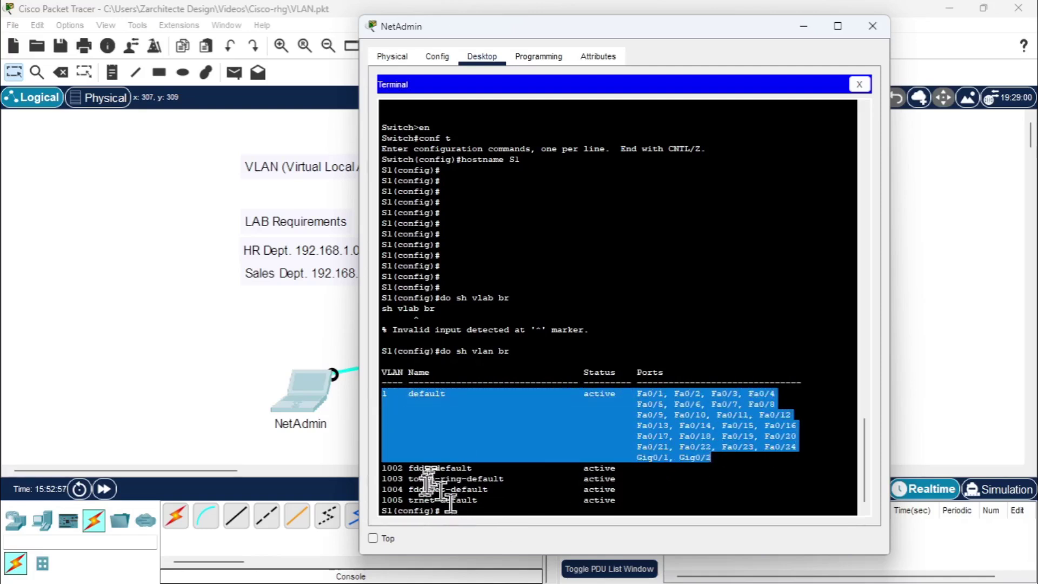
left_click(408, 469)
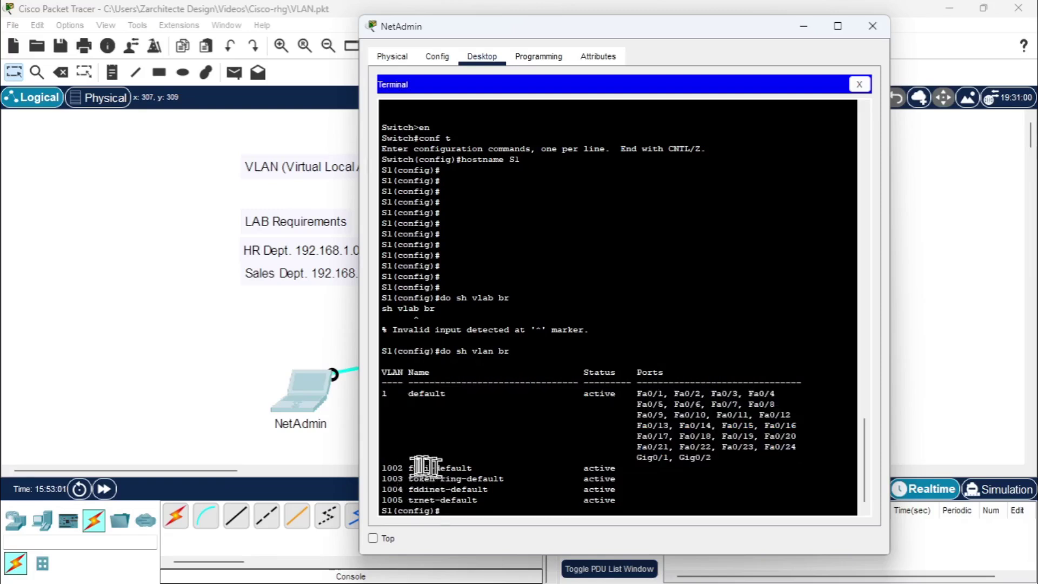
left_click(458, 508)
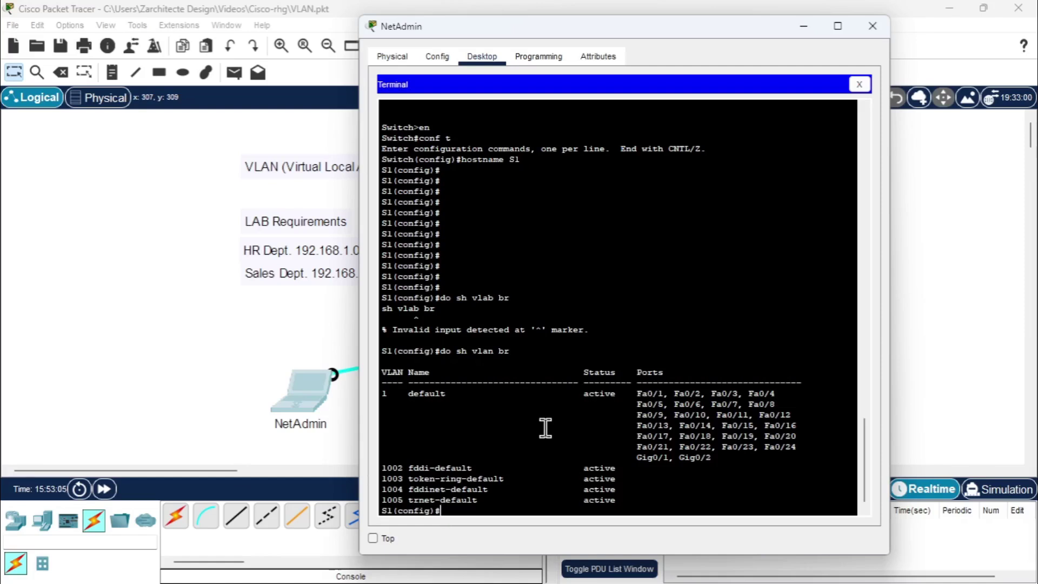
Create VLAN 10 on S1 and name it HR.
type("vlan 10")
key("Return")
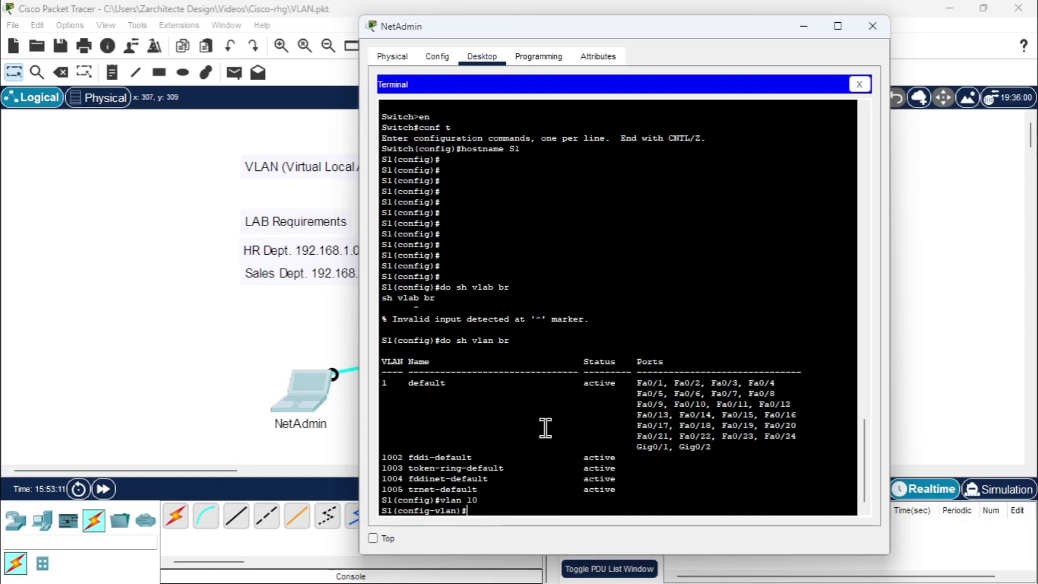
type("name")
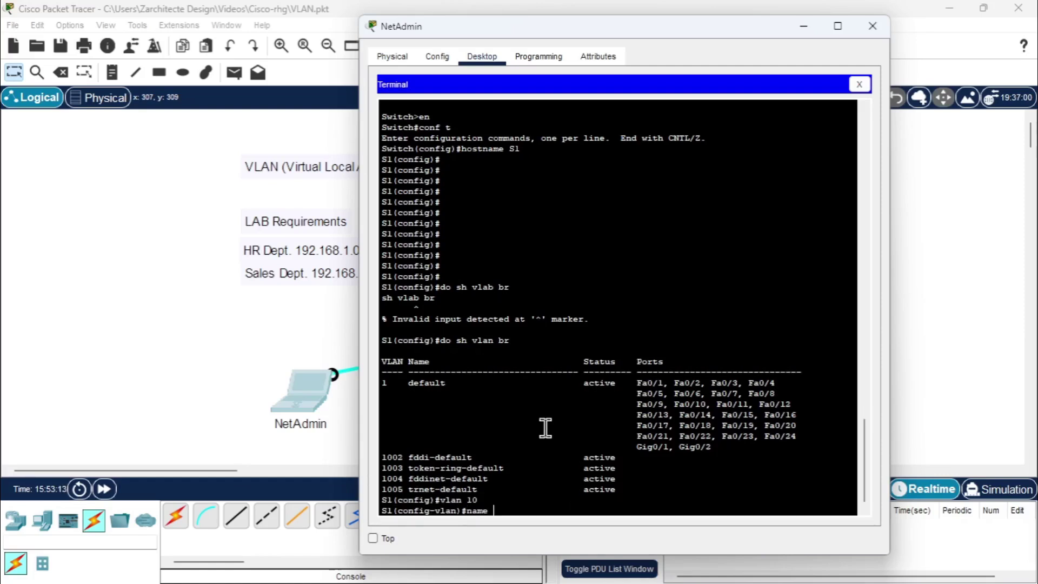
type(" HR")
key("Return")
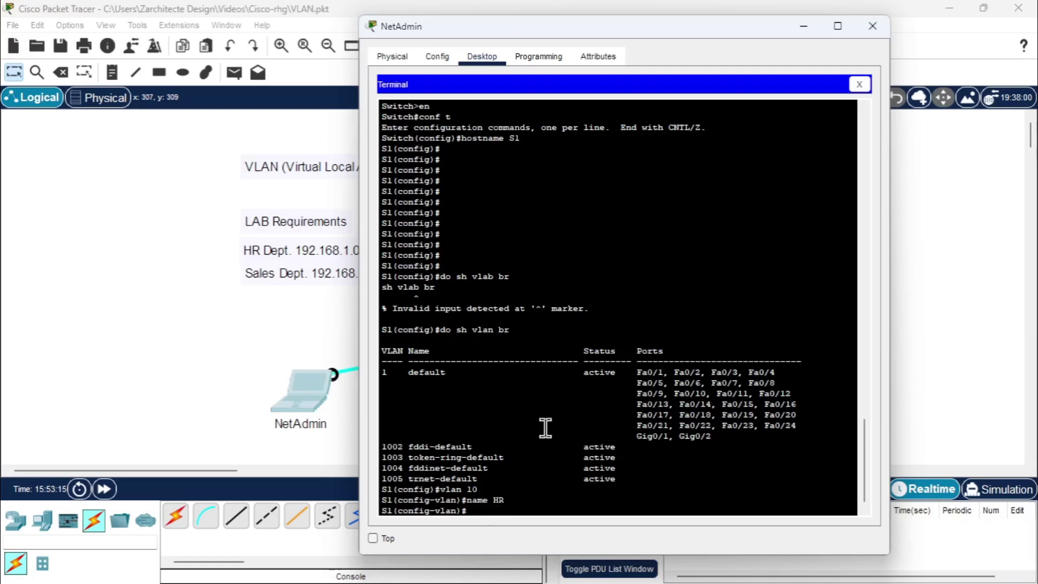
Create VLAN 20, name it SALES, and return to global configuration mode.
type("vlan 20")
key("Return")
type("name")
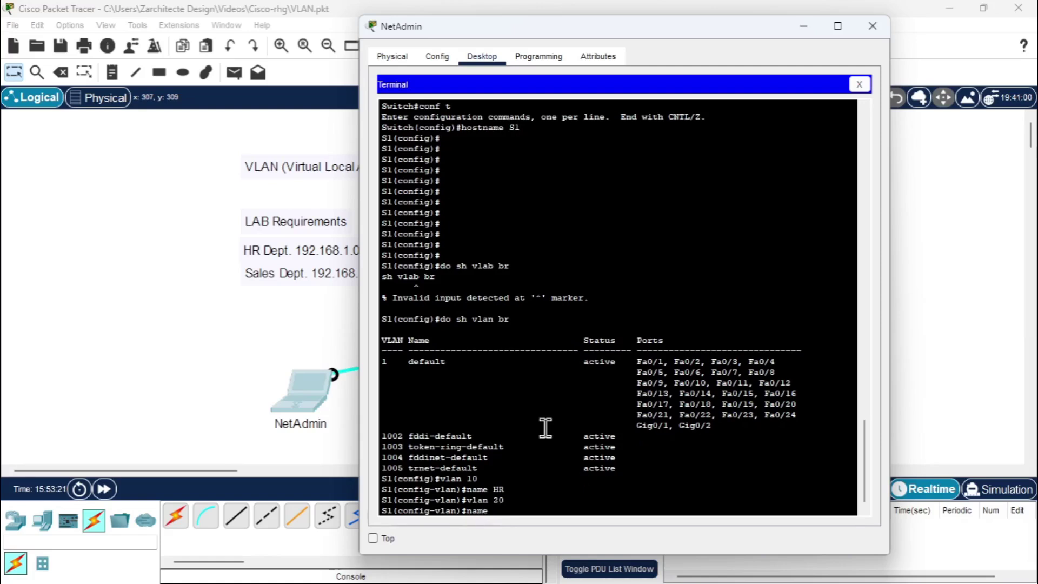
type(" SALES")
key("Return")
type("exit")
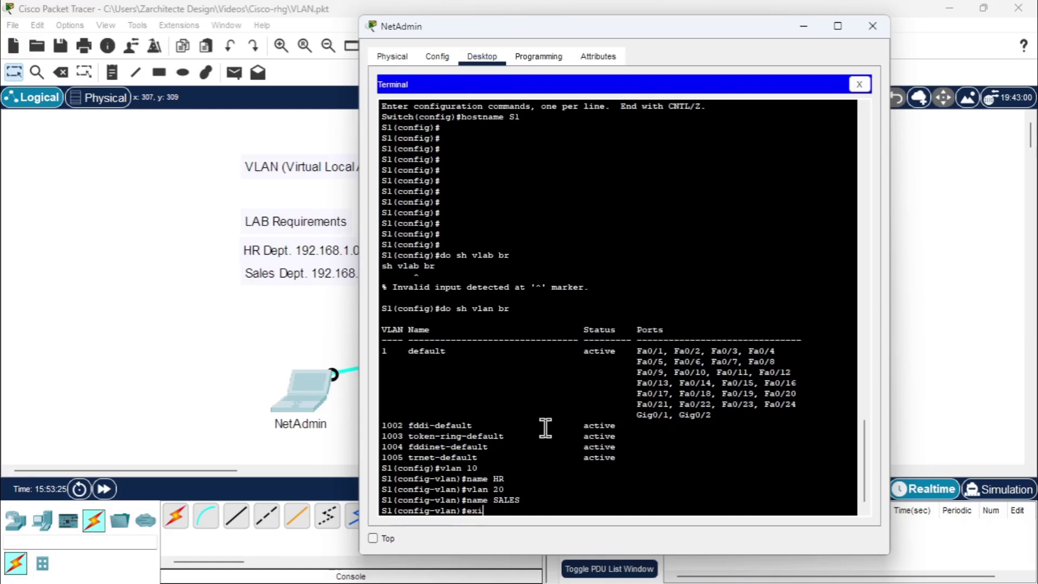
key("Return")
Display the VLAN summary with do sh vlan br and examine the HR and SALES rows.
type("do sh vlan br")
key("Return")
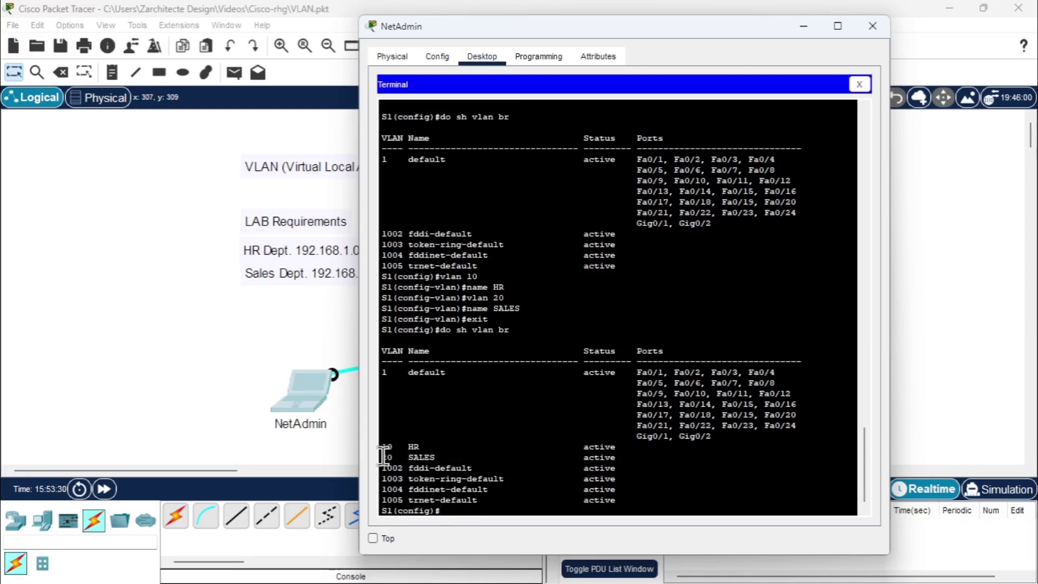
left_click_drag(381, 446, 573, 440)
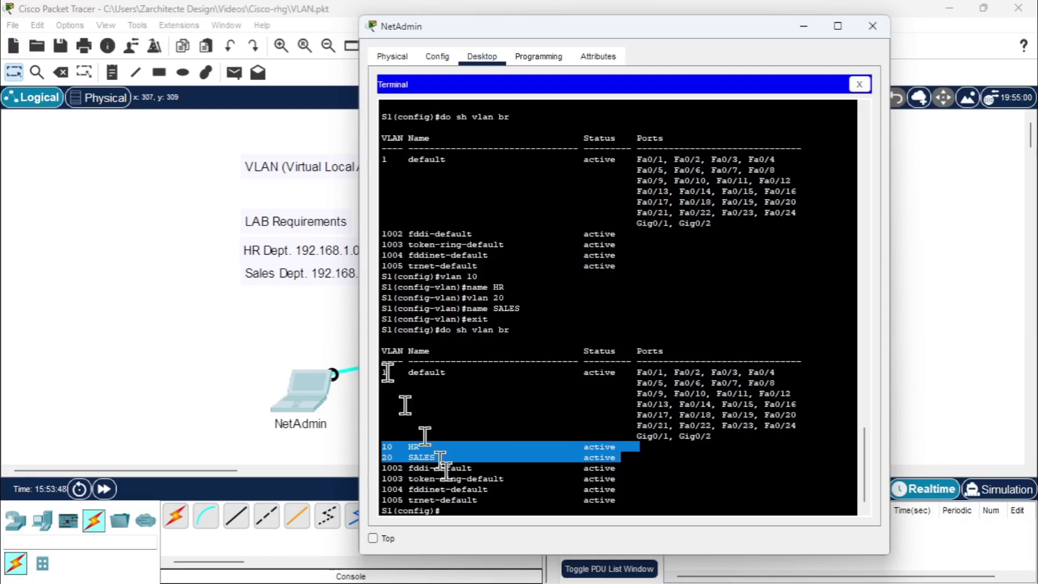
left_click(457, 503)
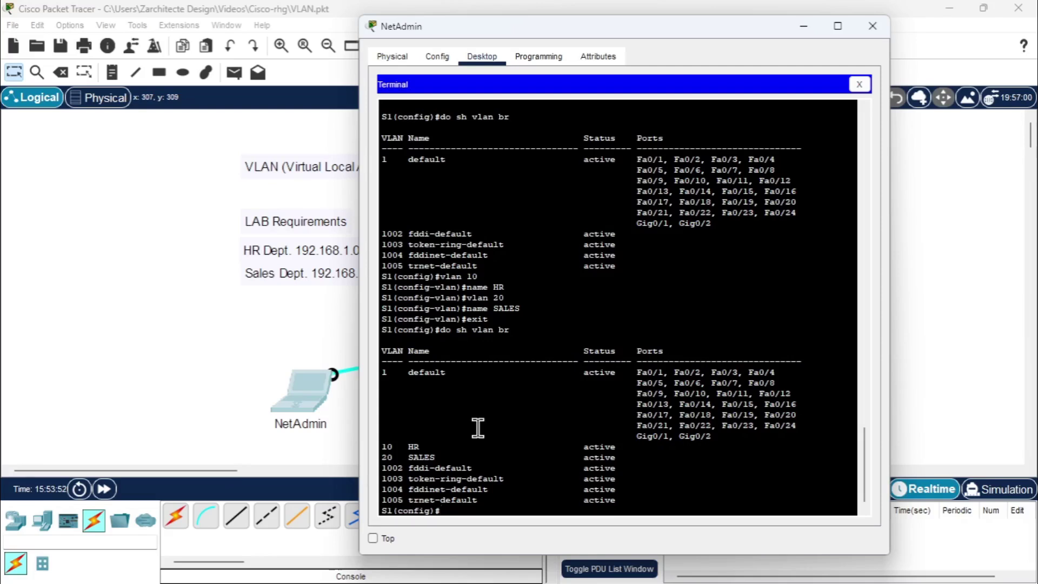
Configure interface range f0/1-12 as access ports with switchport mode access.
type("int")
key("Tab")
type("range")
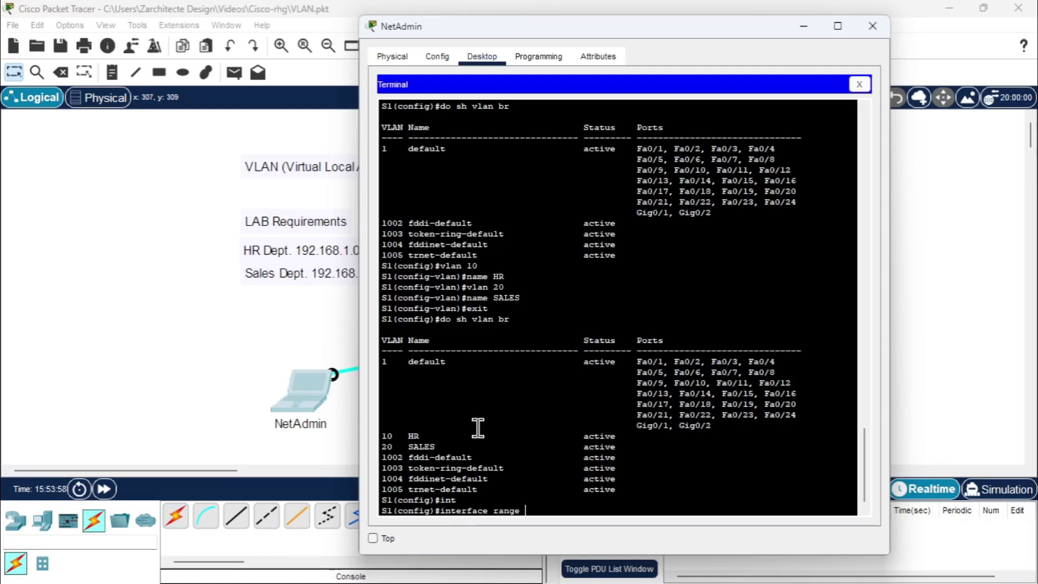
type(" f0/1")
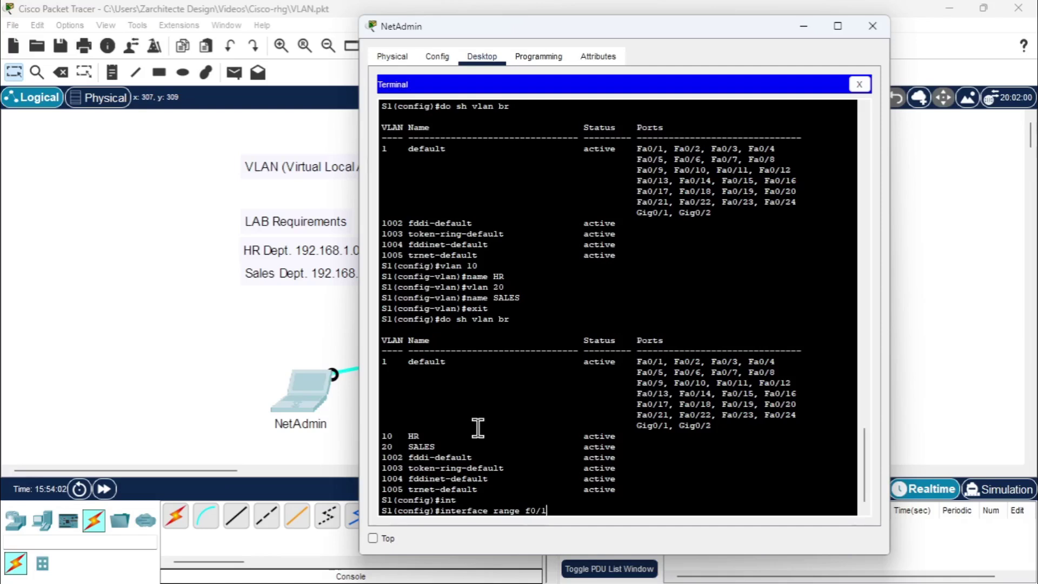
type("-12")
key("Return")
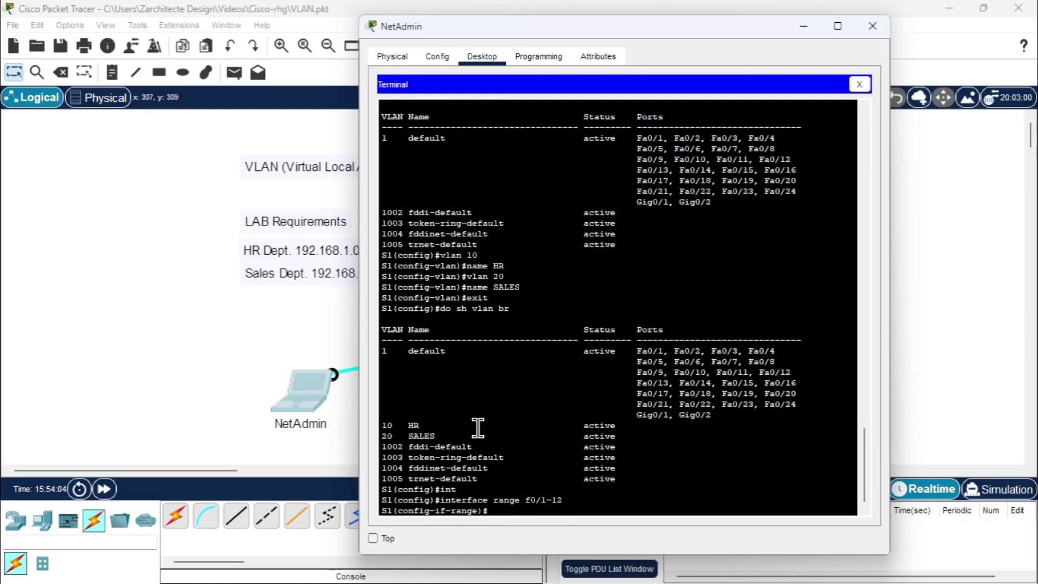
type("swi")
key("Tab")
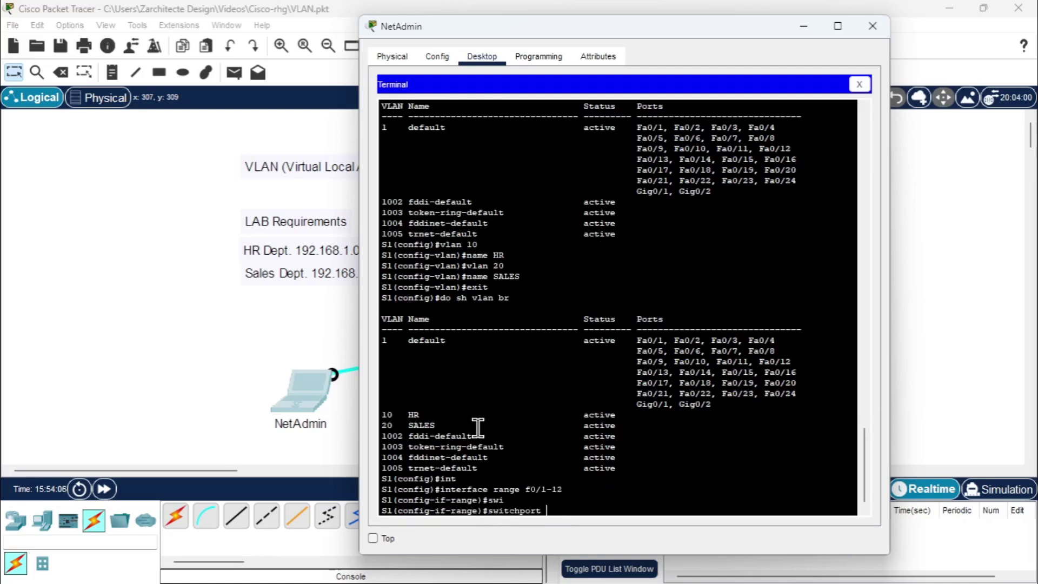
type("mod")
key("Tab")
type("access")
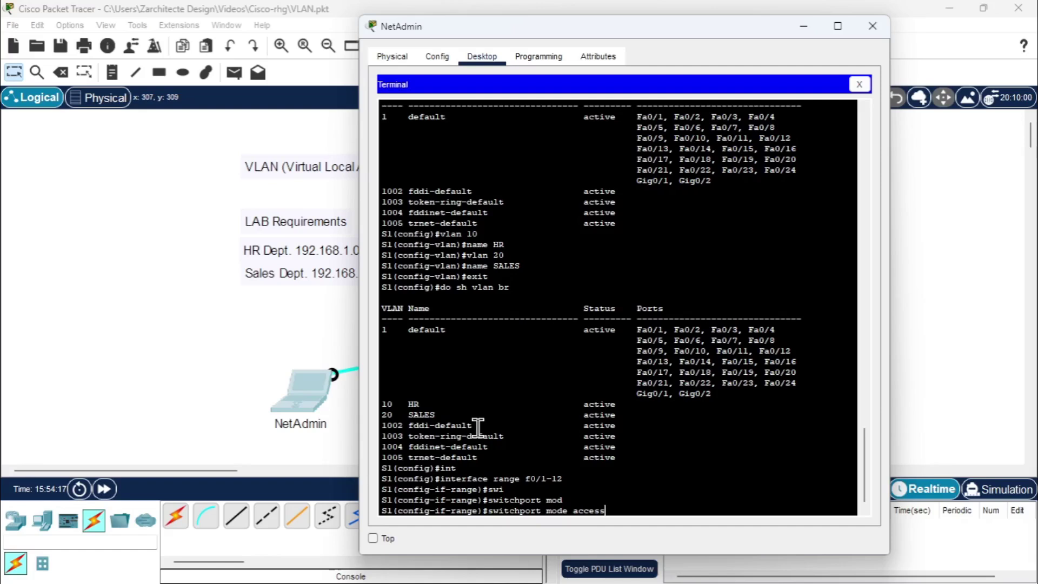
key("Return")
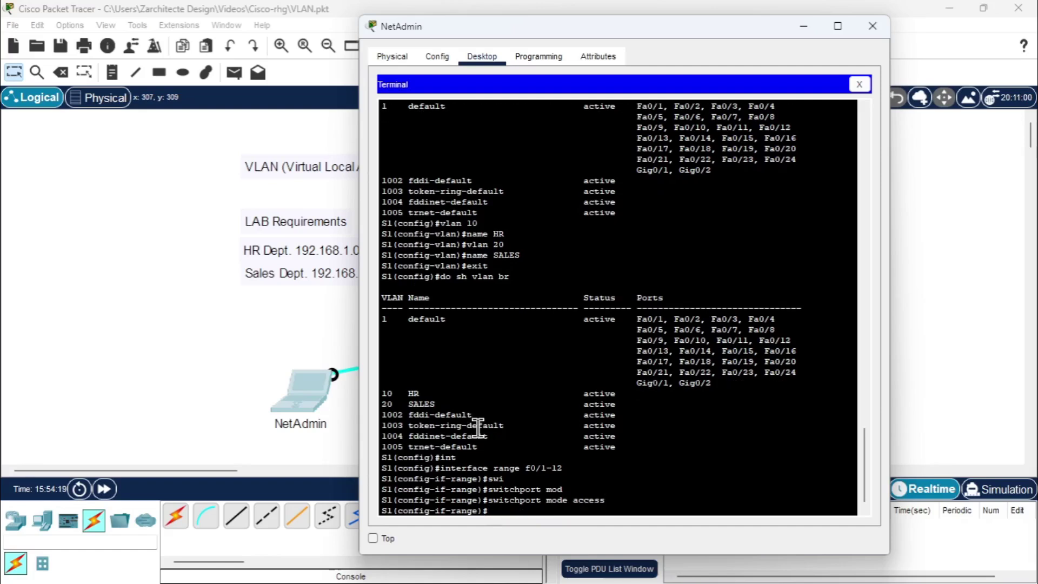
Assign the f0/1-12 ports to VLAN 10 with switchport access vlan 10 and exit the interface range.
type("swi")
key("Tab")
type("acc")
key("Tab")
type("vlan")
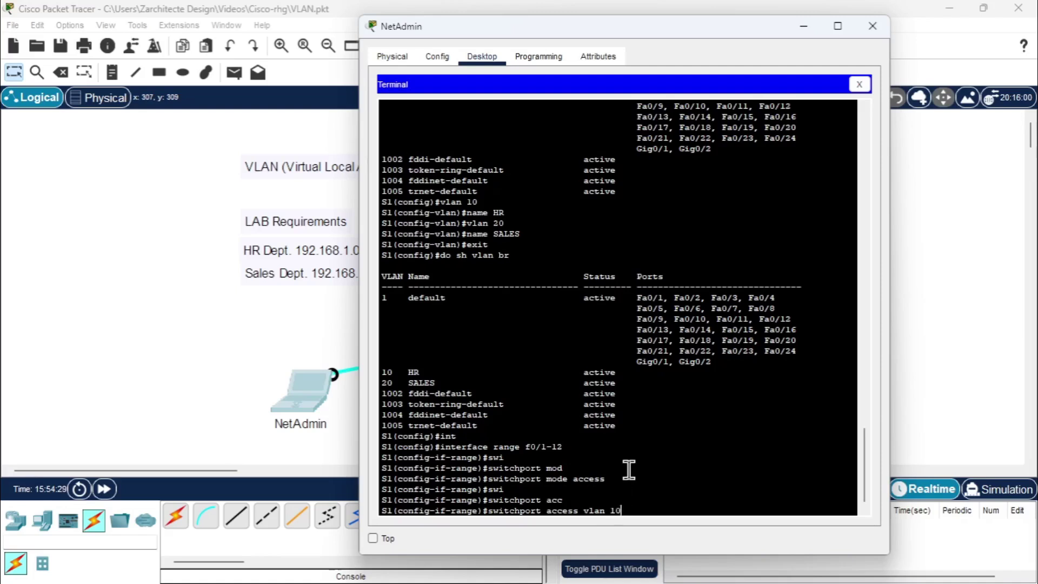
type("10")
key("Return")
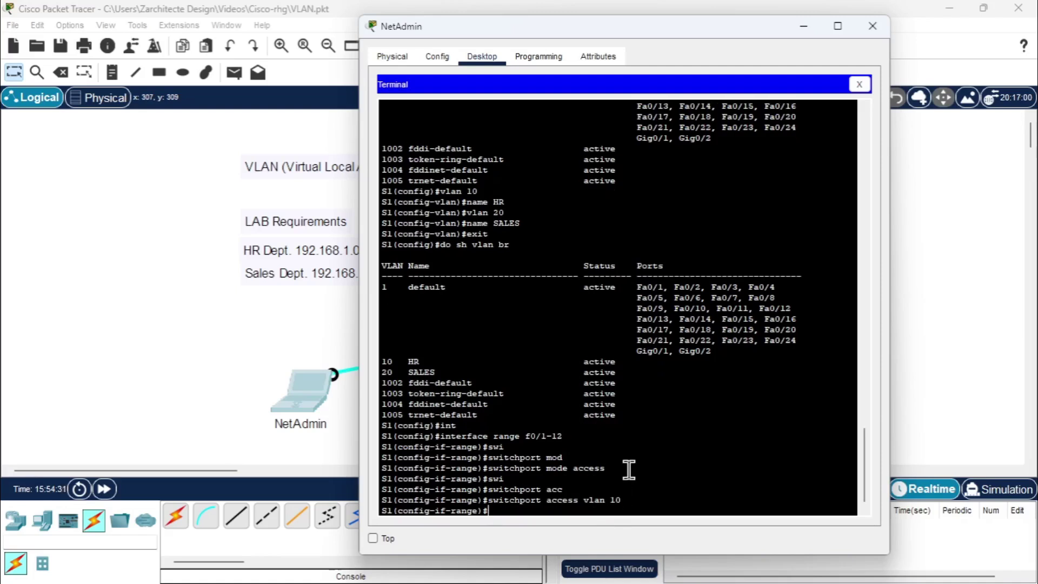
type("exit")
key("Return")
Configure interface range f0/13-24 as access ports with switchport mode access.
type("inter")
key("Tab")
type("range f")
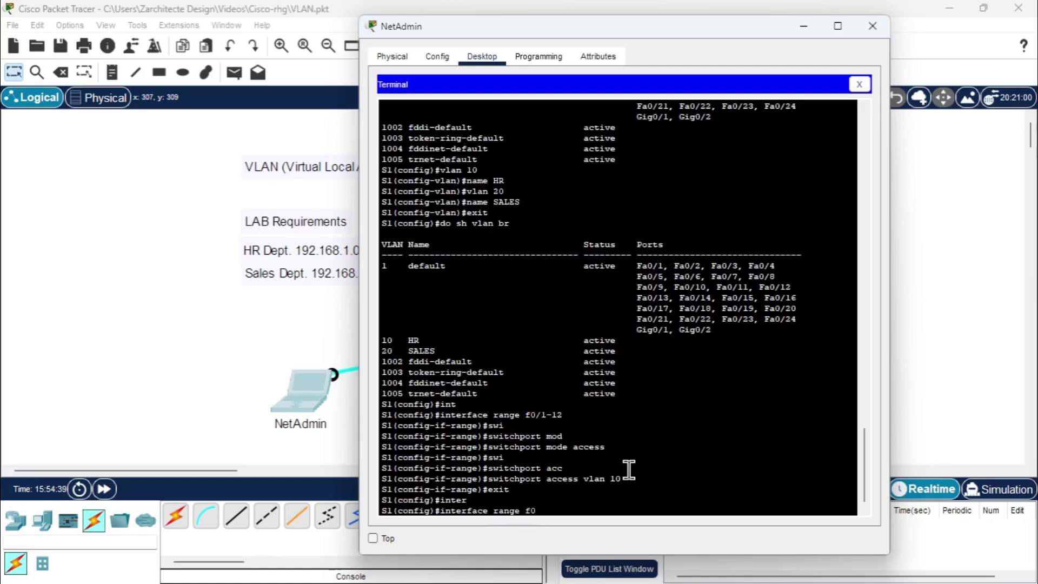
type("0/13-24")
key("Return")
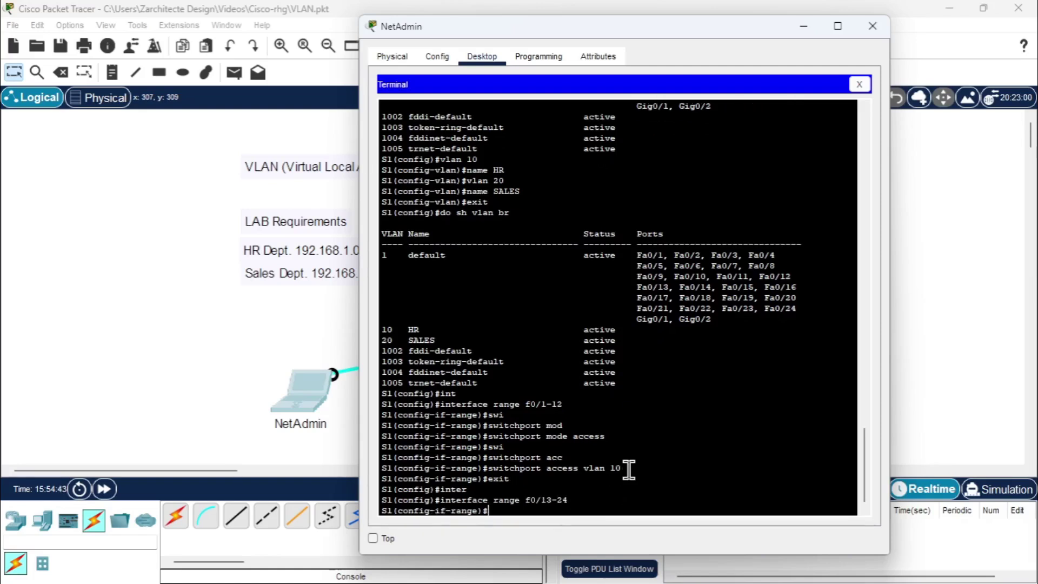
type("swi")
key("Tab")
type("mo")
key("Tab")
type("acc")
key("Tab")
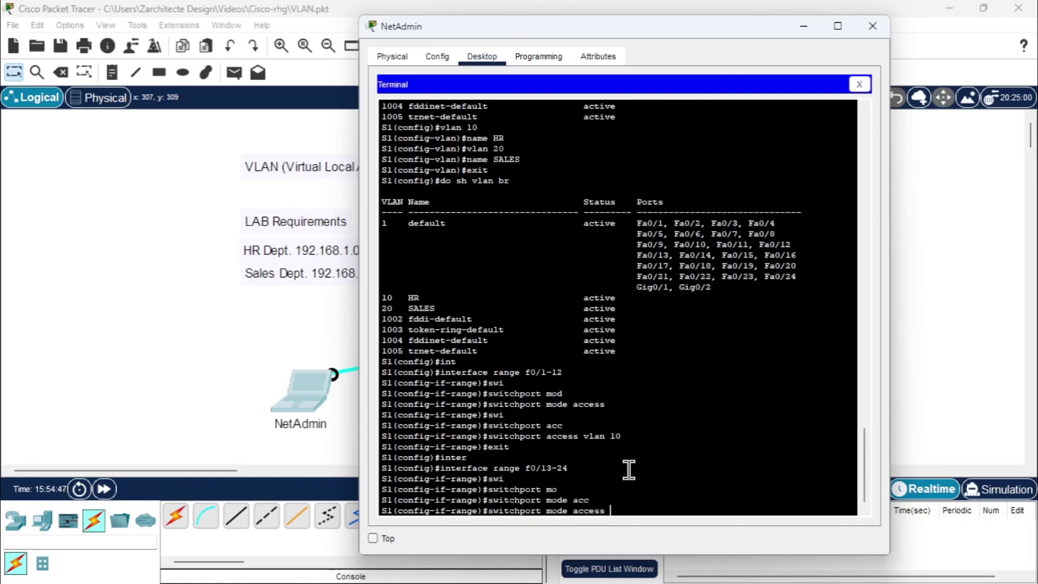
key("Return")
Assign the f0/13-24 ports to VLAN 20 with switchport access vlan 20 and exit the interface range.
type("swi")
key("Tab")
type("vlan")
key("BackSpace")
key("BackSpace")
key("BackSpace")
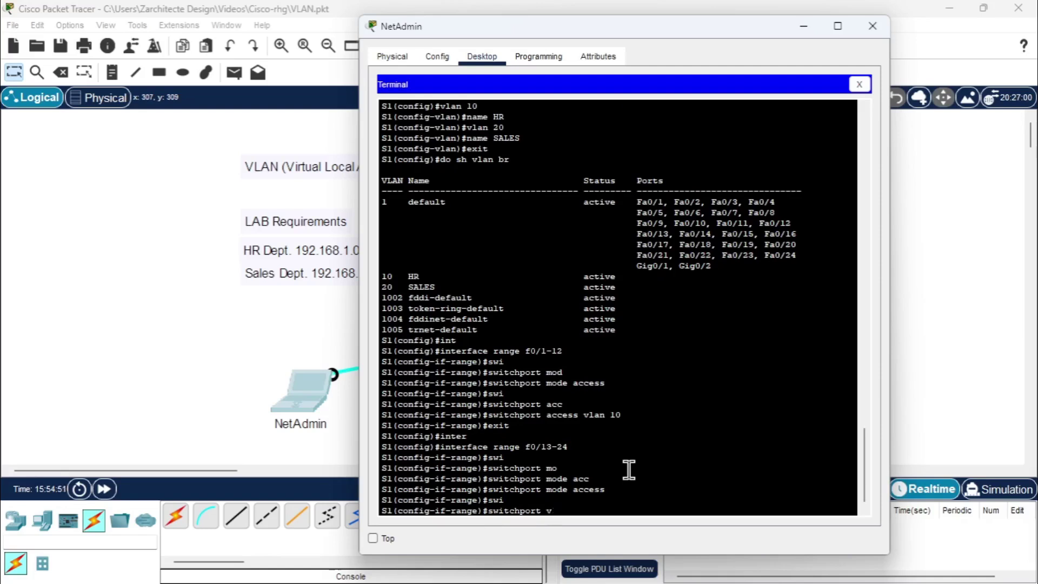
type("cc")
key("Tab")
type("vlan")
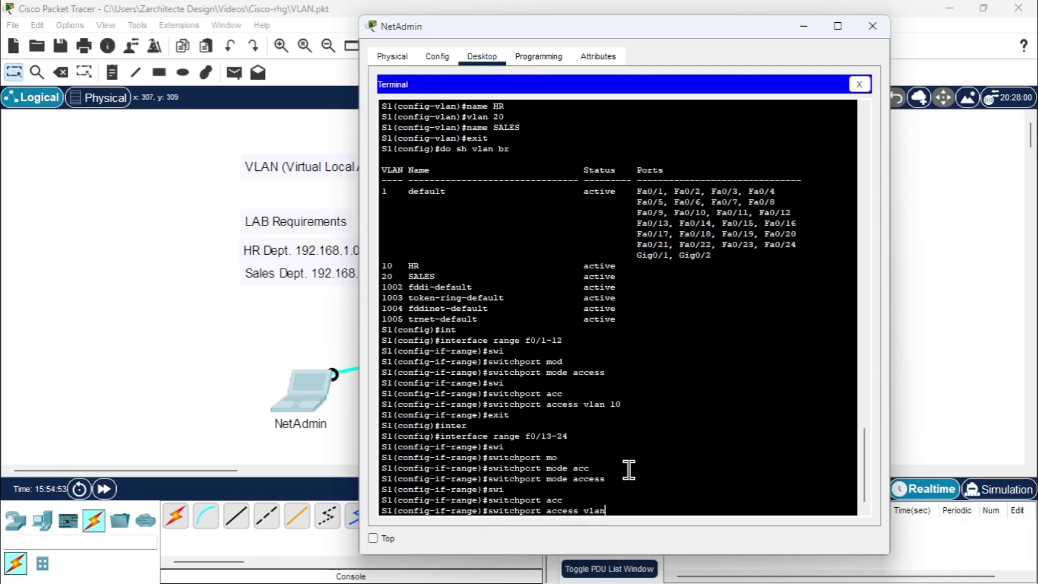
type(" 20")
key("Return")
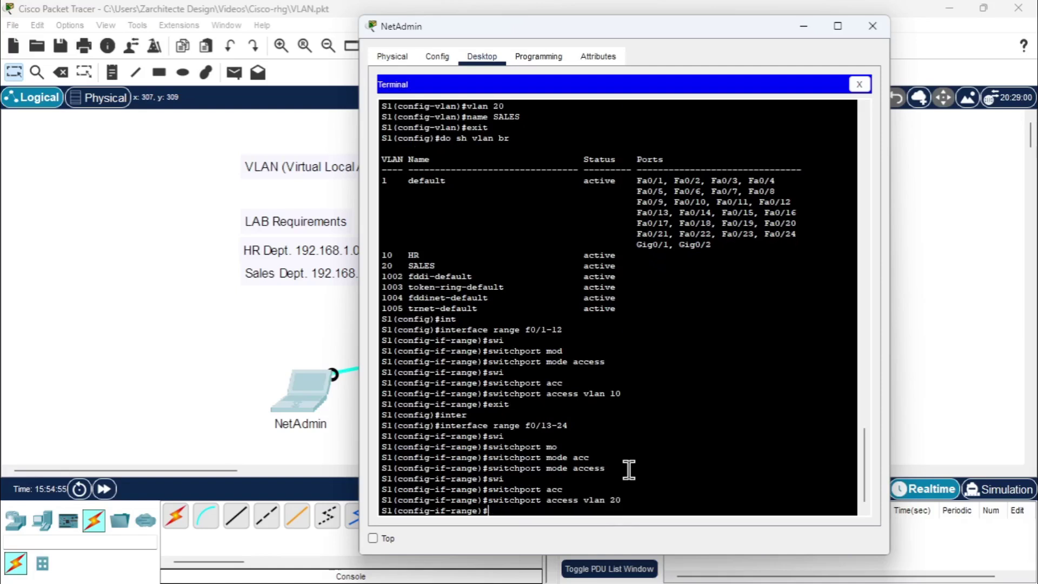
type("exit")
key("Return")
Display the VLAN summary again from global configuration mode with do sh vlan br.
type("do sh vlab br")
key("Return")
key("Up")
key("BackSpace")
key("BackSpace")
key("BackSpace")
key("BackSpace")
type("n br")
key("Return")
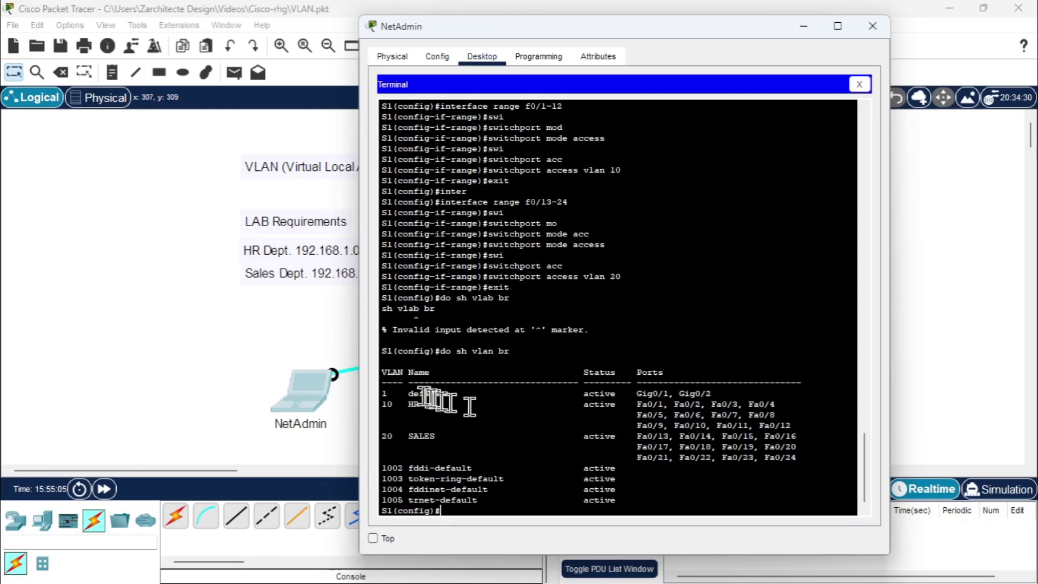
Examine the port assignments of the default, HR and SALES VLANs in the summary.
left_click_drag(389, 394, 709, 395)
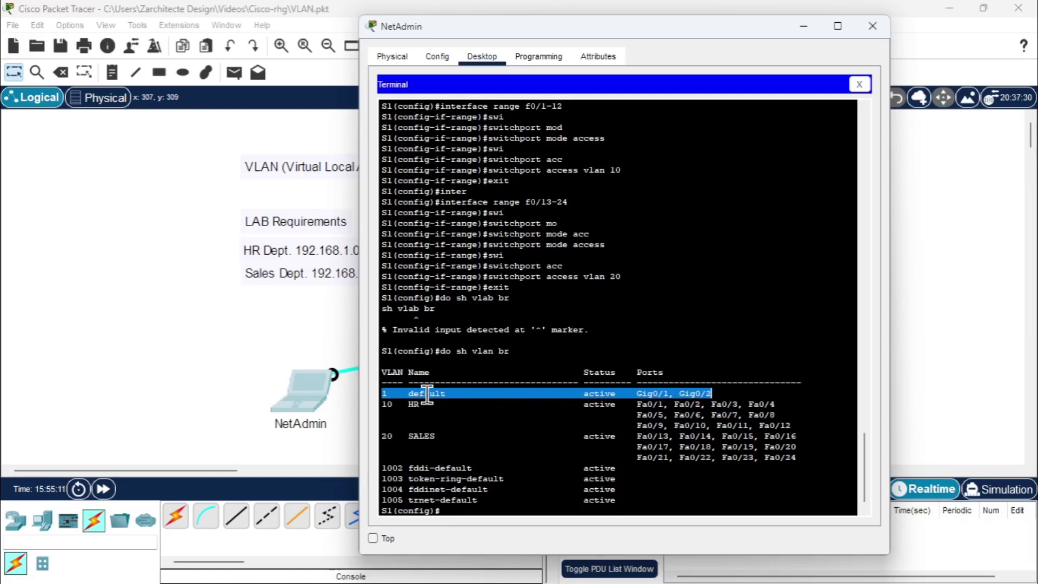
left_click(382, 405)
left_click_drag(382, 405, 794, 427)
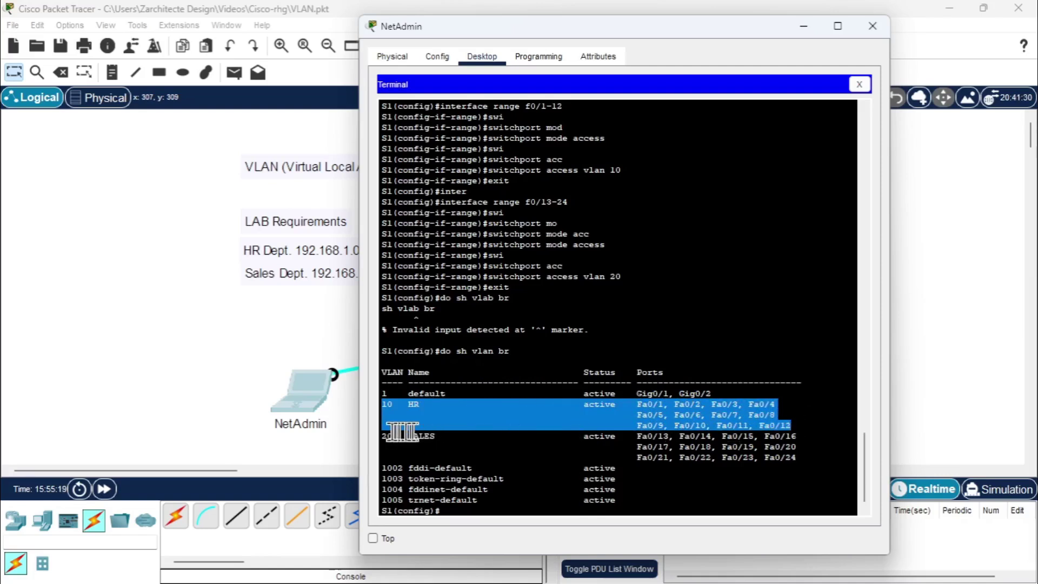
left_click_drag(382, 437, 800, 452)
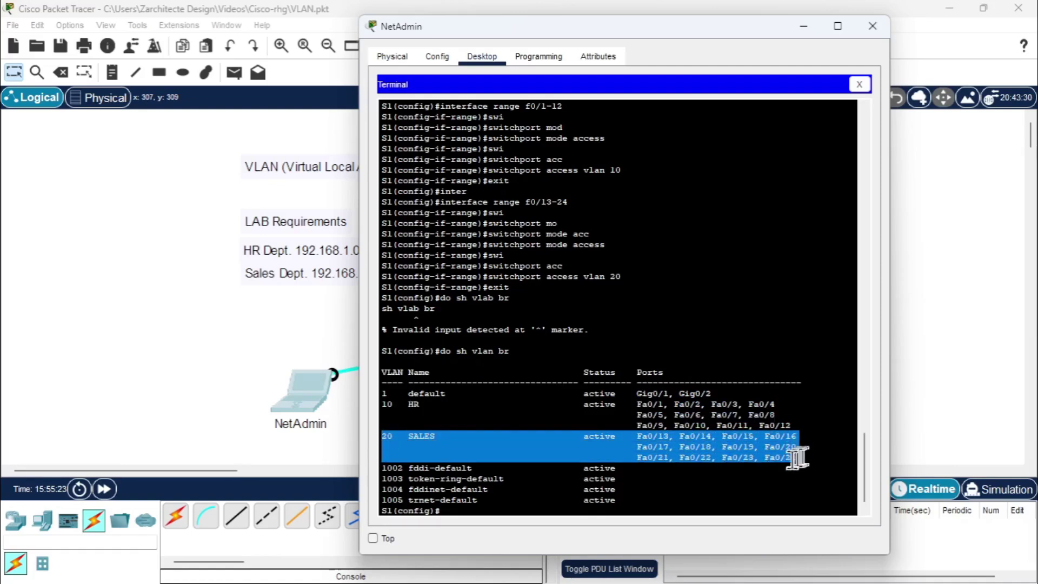
left_click(493, 512)
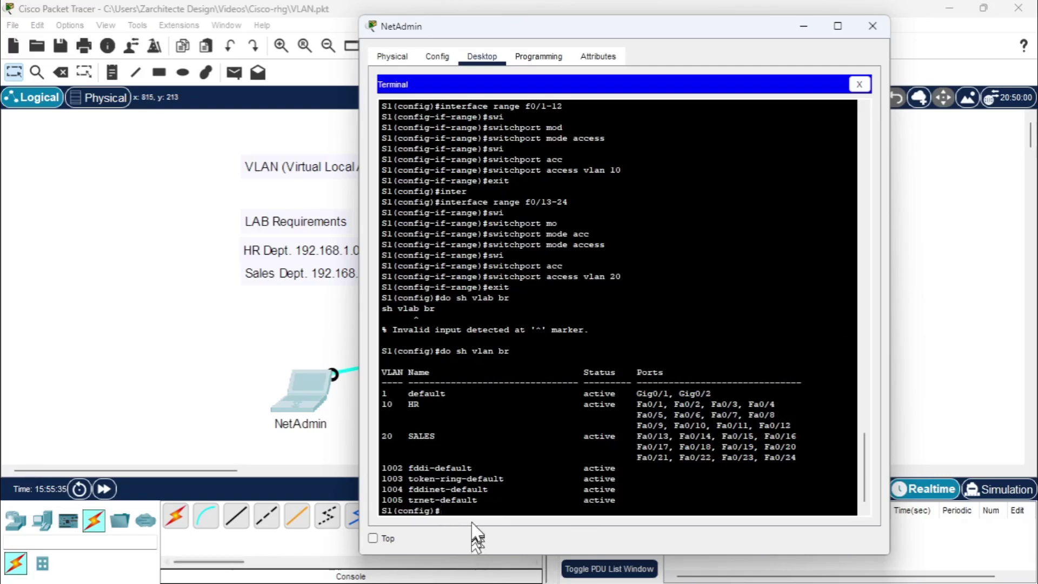
Add blank prompt lines and display the interface summary with do sh ip int br.
key("Return")
key("Return")
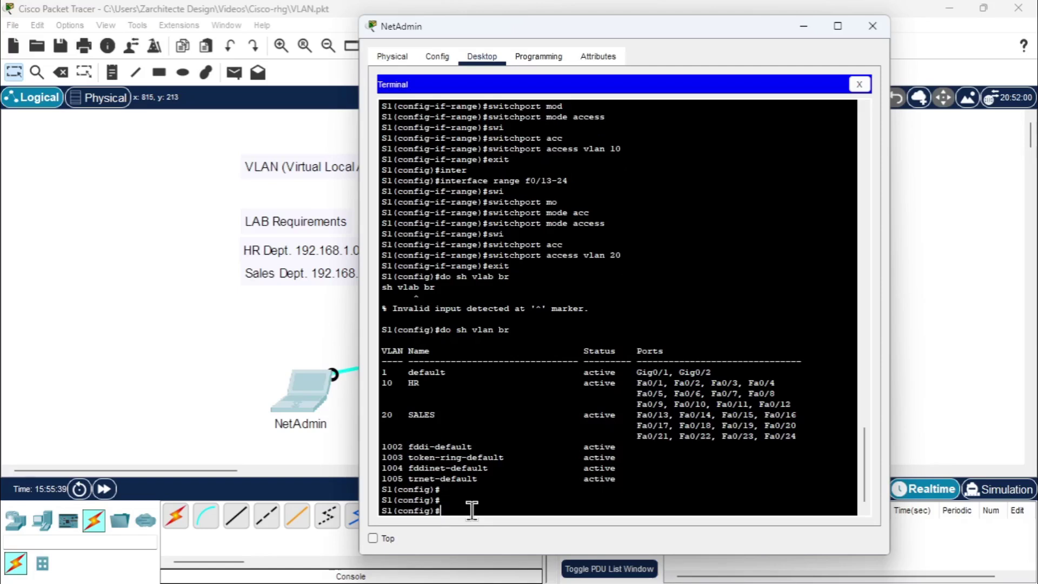
type("do sh int br")
key("Return")
key("Up")
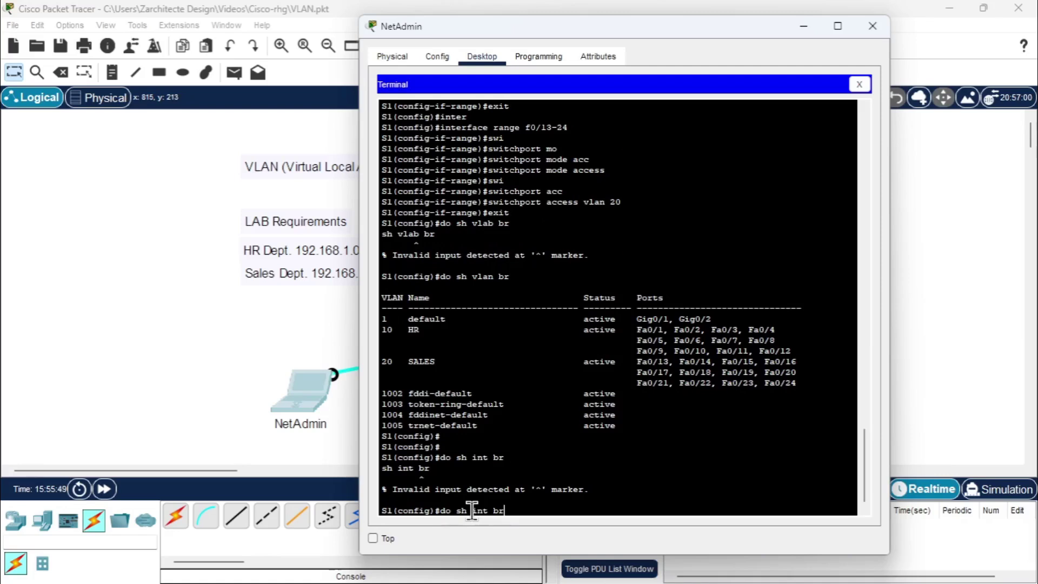
key("Left")
key("Left")
key("Left")
key("Left")
key("Left")
type("ip")
key("Return")
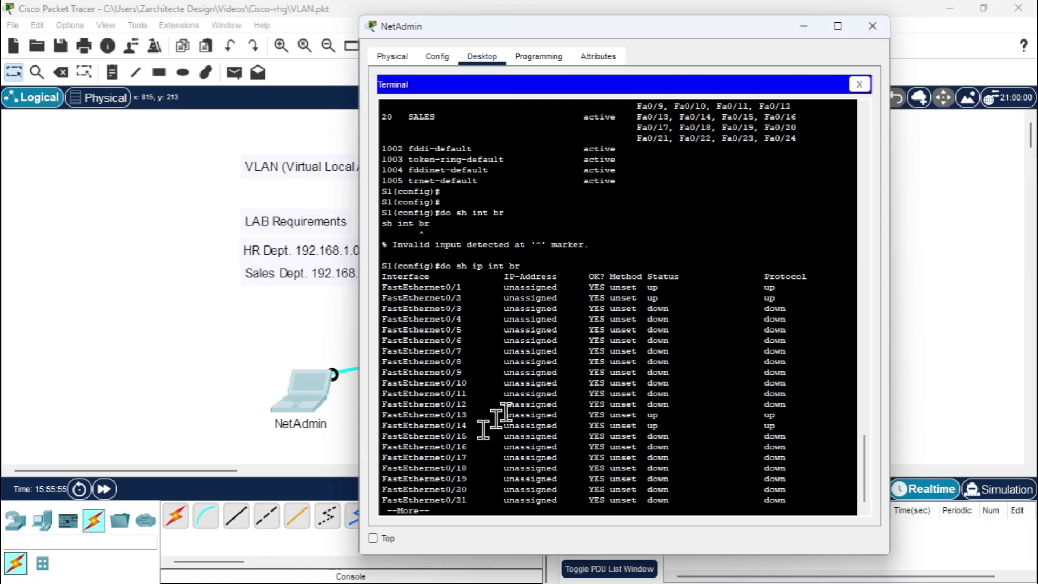
Page through the rest of the interface summary and examine the Vlan1 entry.
key("Return")
key("Return")
key("Return")
key("Return")
key("Return")
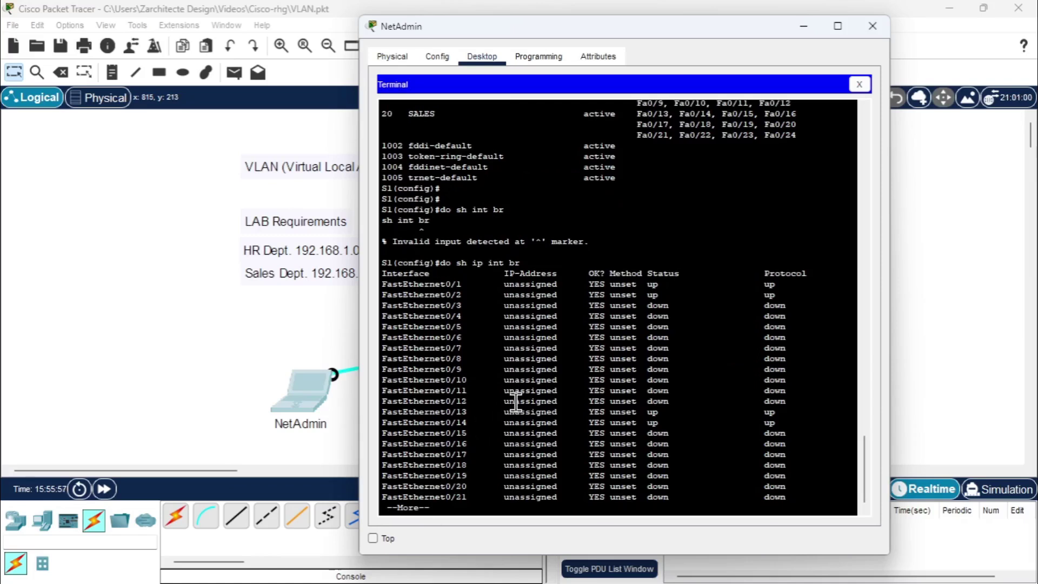
key("Return")
key("Return")
key("Return")
key("Return")
key("Return")
key("Return")
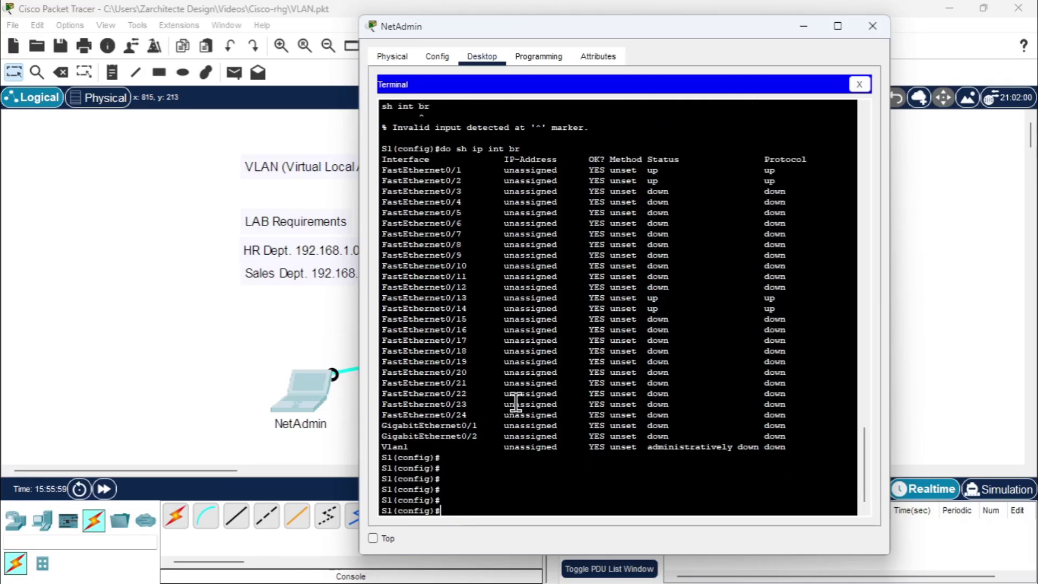
left_click_drag(380, 447, 409, 446)
left_click(503, 452)
Create the VLAN 10 virtual interface and enter its configuration mode with int vlan 10.
type("in")
type("t")
type("vlan")
type(" 1")
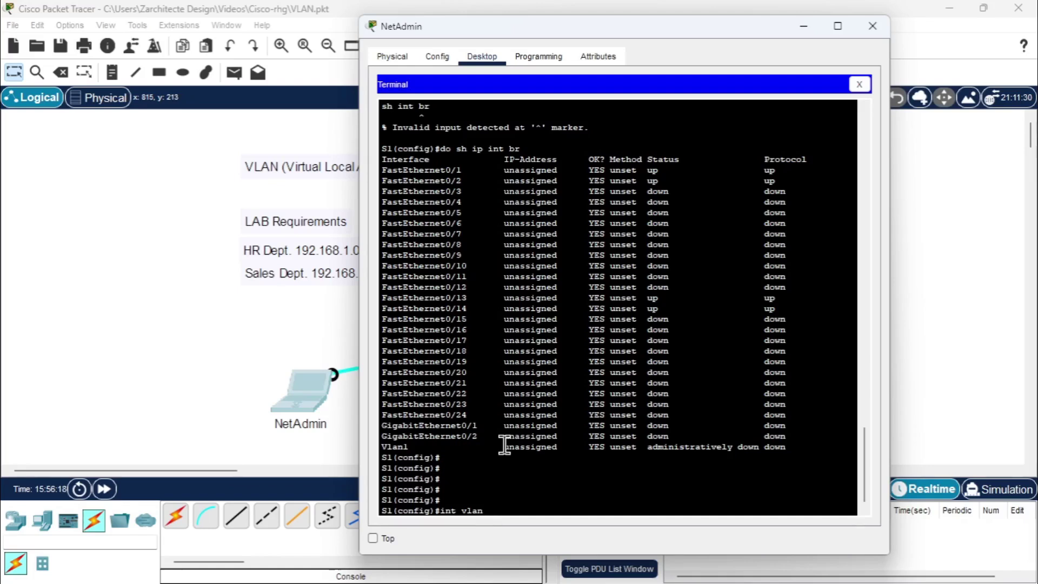
type("0")
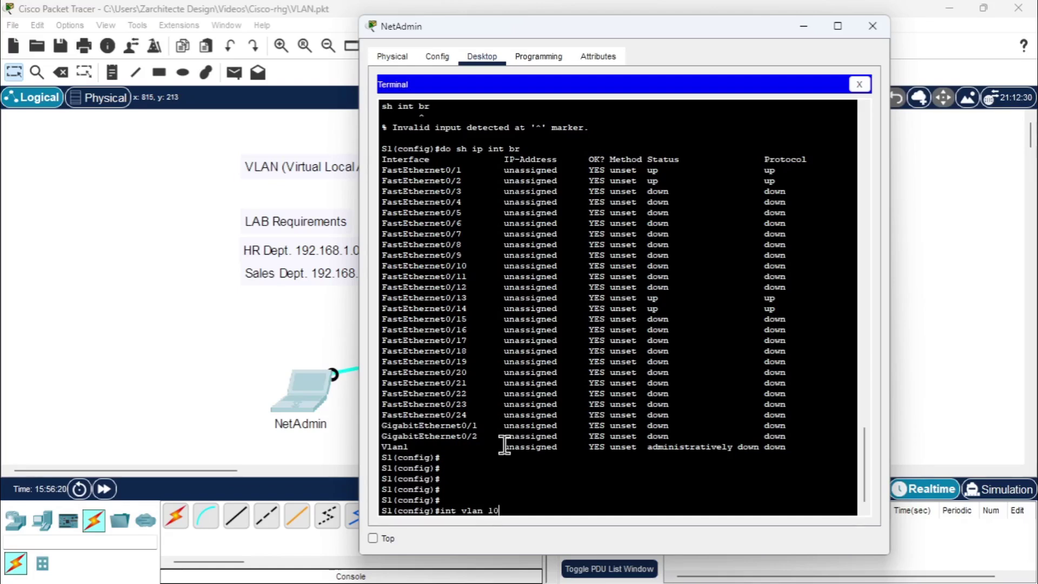
key("Return")
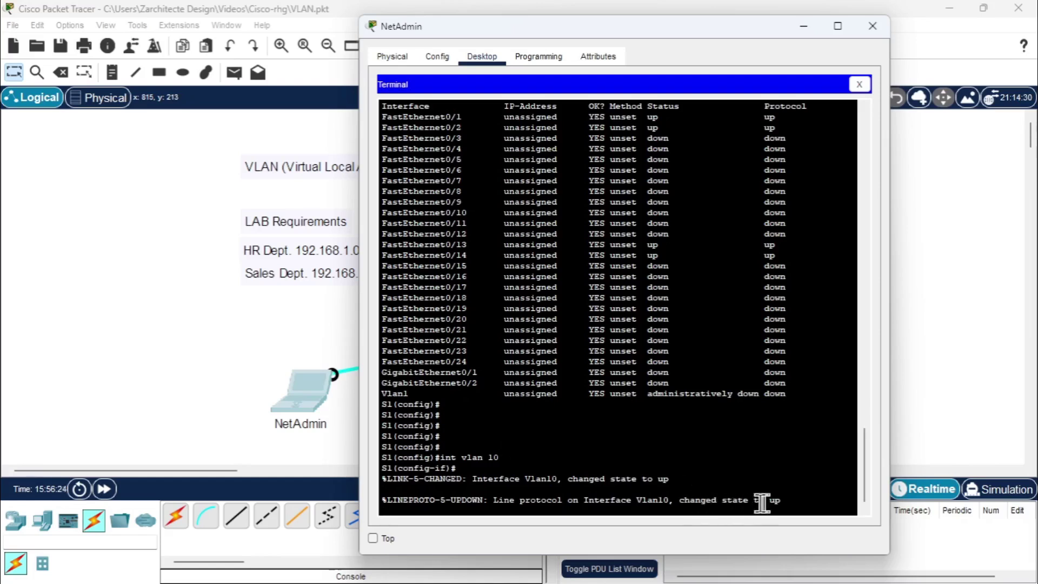
Assign the VLAN 10 interface the address 192.168.1.1 255.255.255.0, enable it with no sh and exit its configuration.
key("Return")
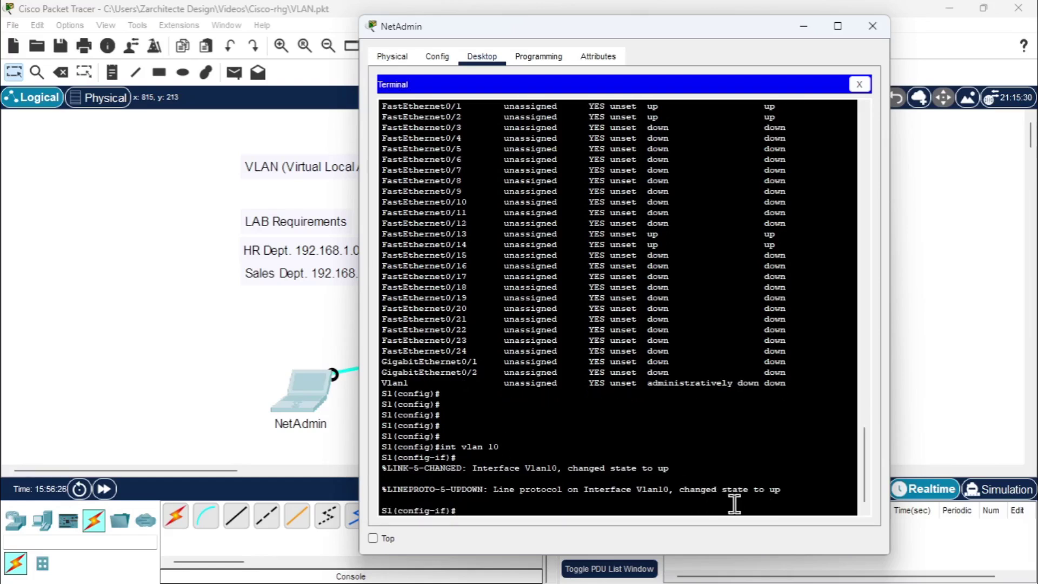
type("ip address")
type("192.168.1.1")
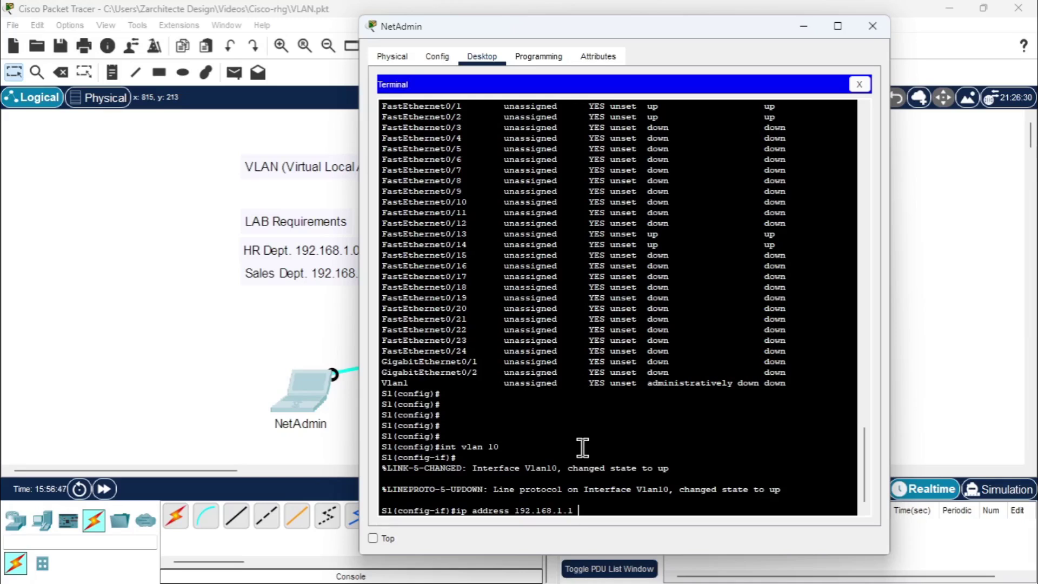
type("255.255.255.0")
key("Return")
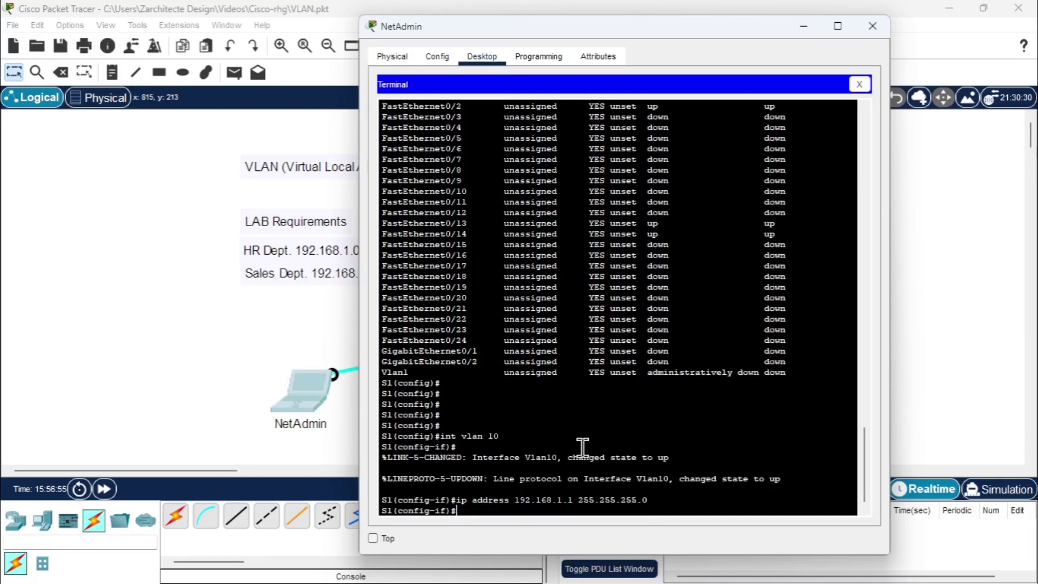
type("no sh")
key("Return")
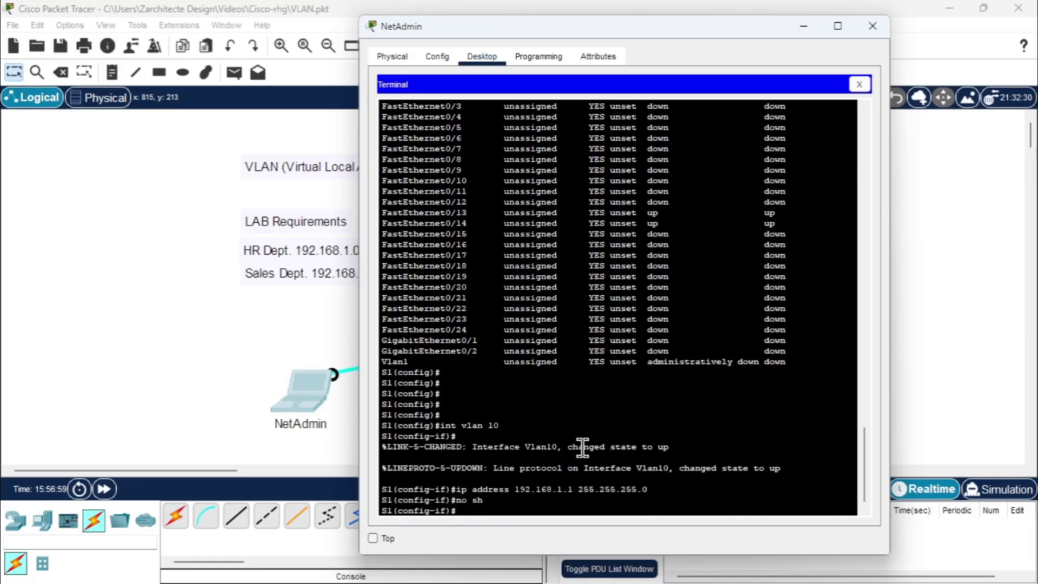
type("exit")
key("Return")
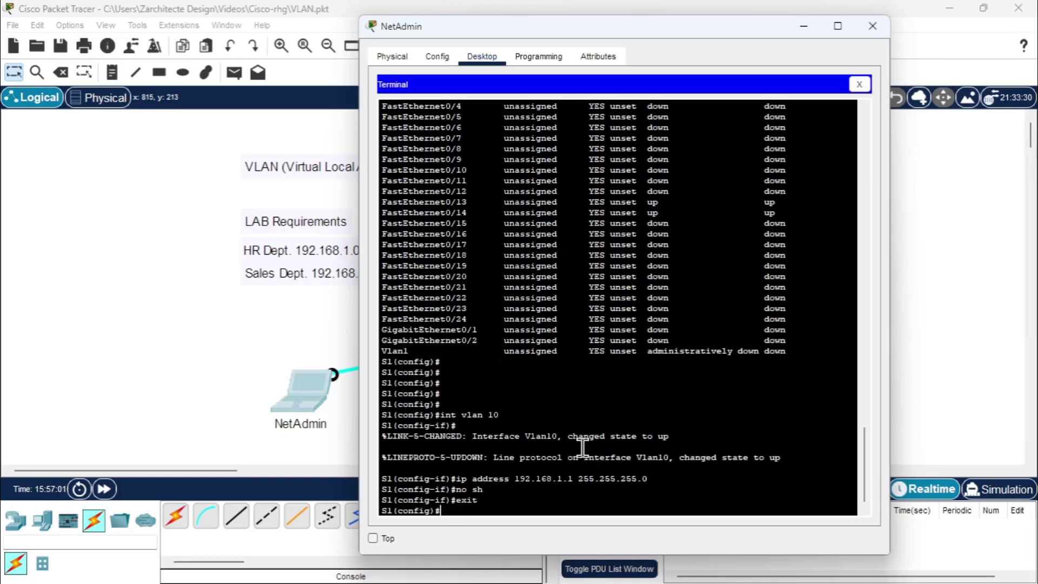
Create the VLAN 20 interface, assign it the address 192.168.2.1 255.255.255.0 and exit its configuration.
type("int vlan 20")
key("Return")
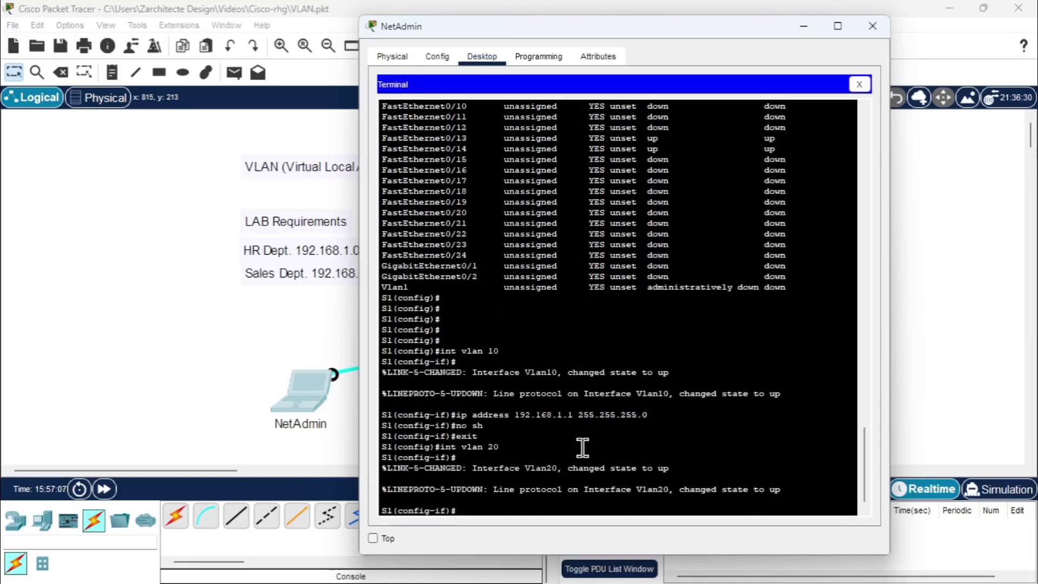
type("ip address 192.168.2.1 255.255.255.0")
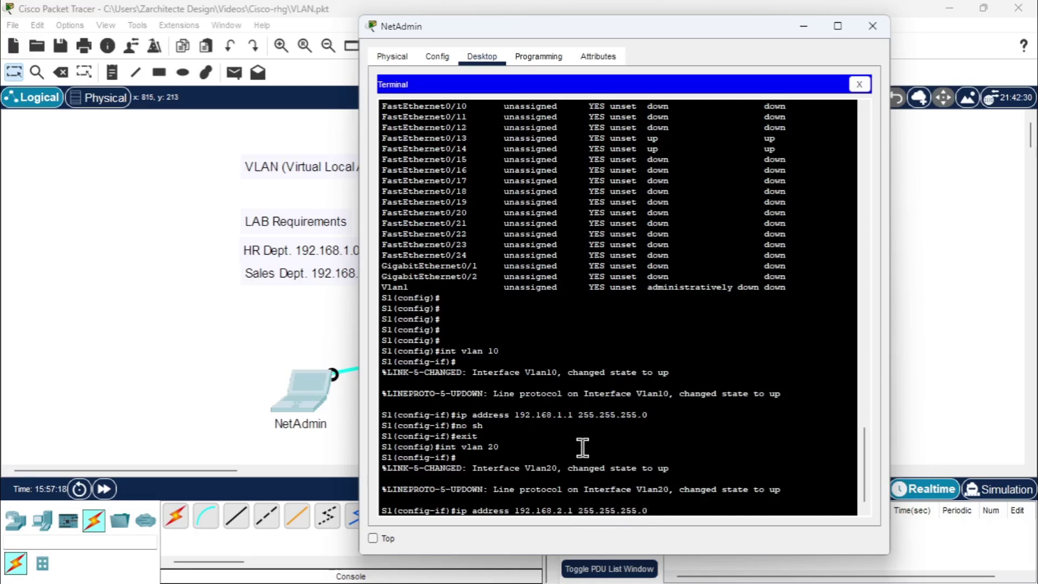
key("Return")
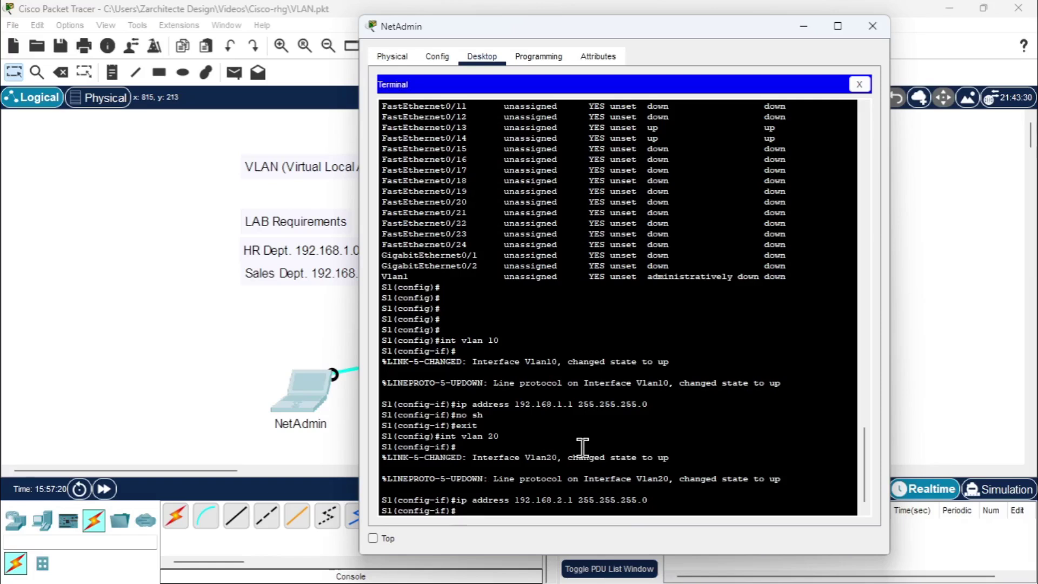
type("exit")
key("Return")
Display the full interface summary with do sh ip int br and examine its Vlan1, Vlan10 and Vlan20 entries.
type("do sh ip")
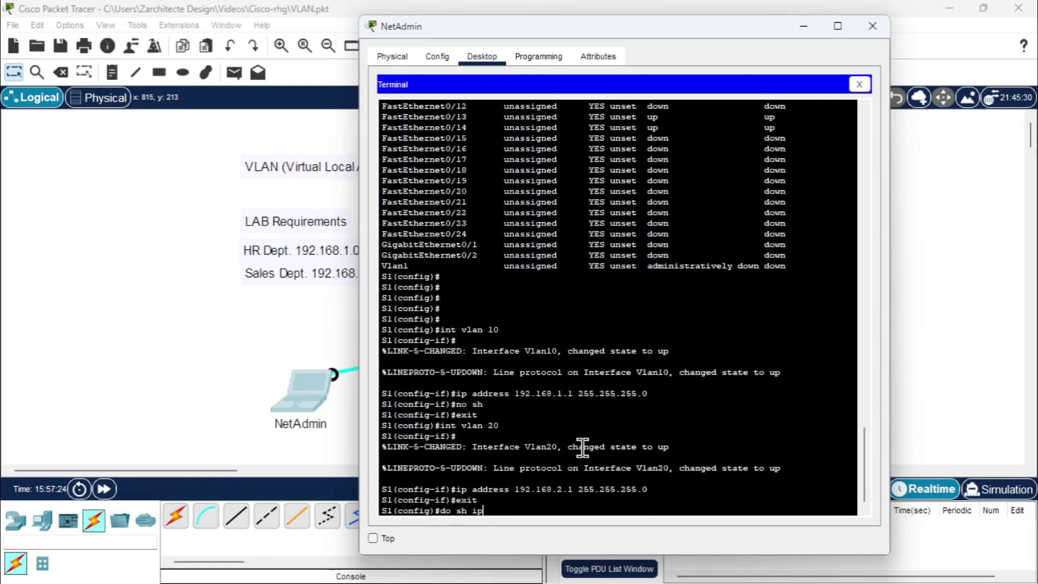
type(" int br")
key("Return")
key("Return")
key("Return")
key("Return")
key("Return")
key("Return")
key("Return")
key("Return")
key("Return")
key("Return")
key("Return")
key("Return")
key("Return")
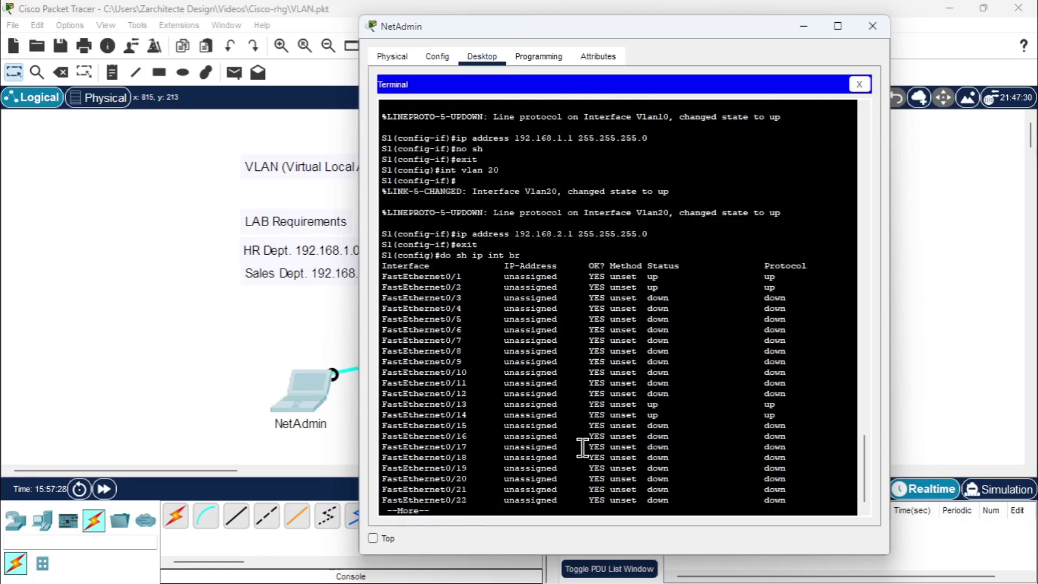
key("Return")
key("Return")
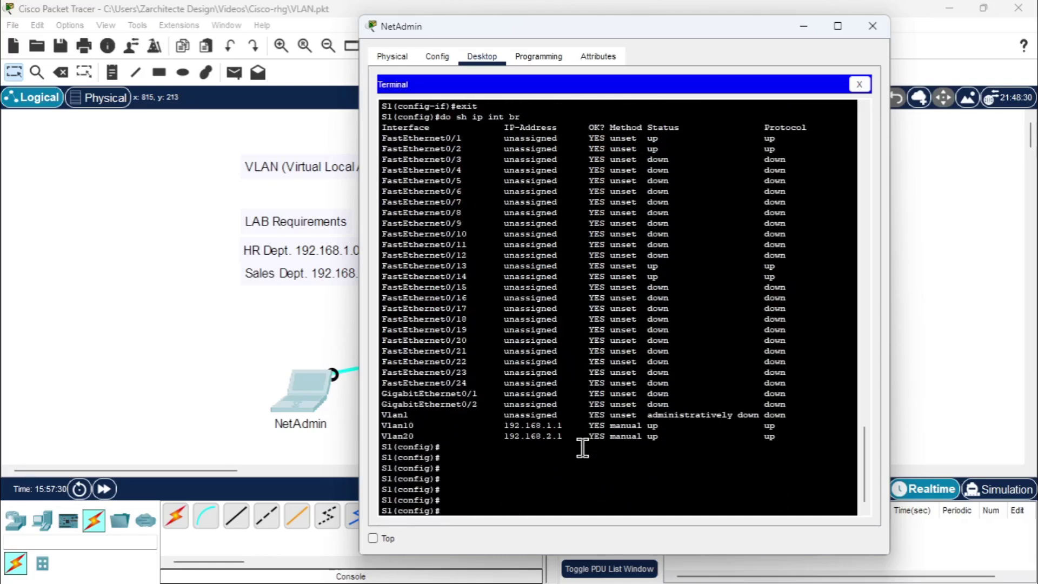
double_click(396, 415)
double_click(400, 426)
double_click(399, 436)
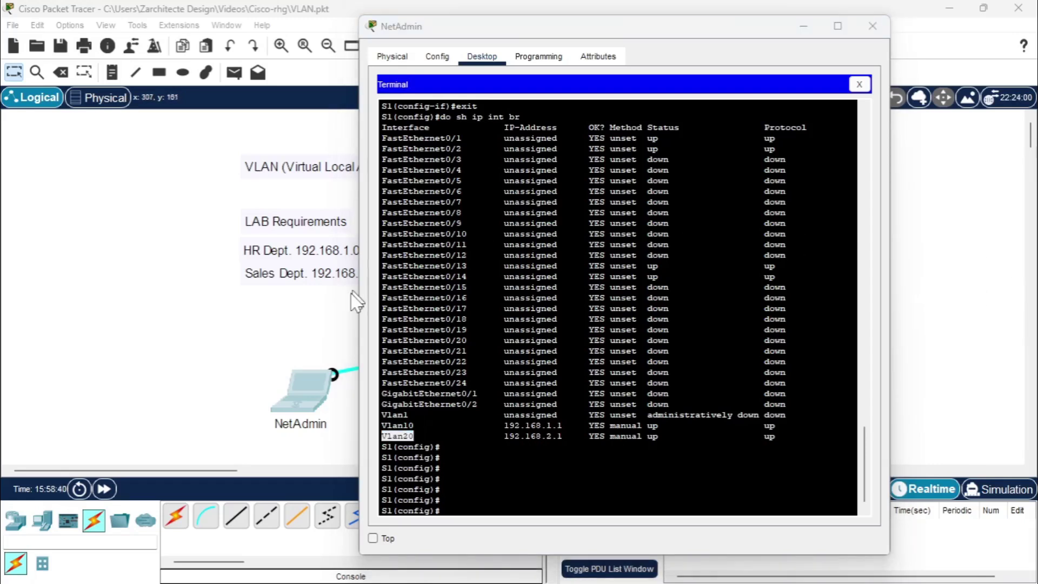
left_click(457, 445)
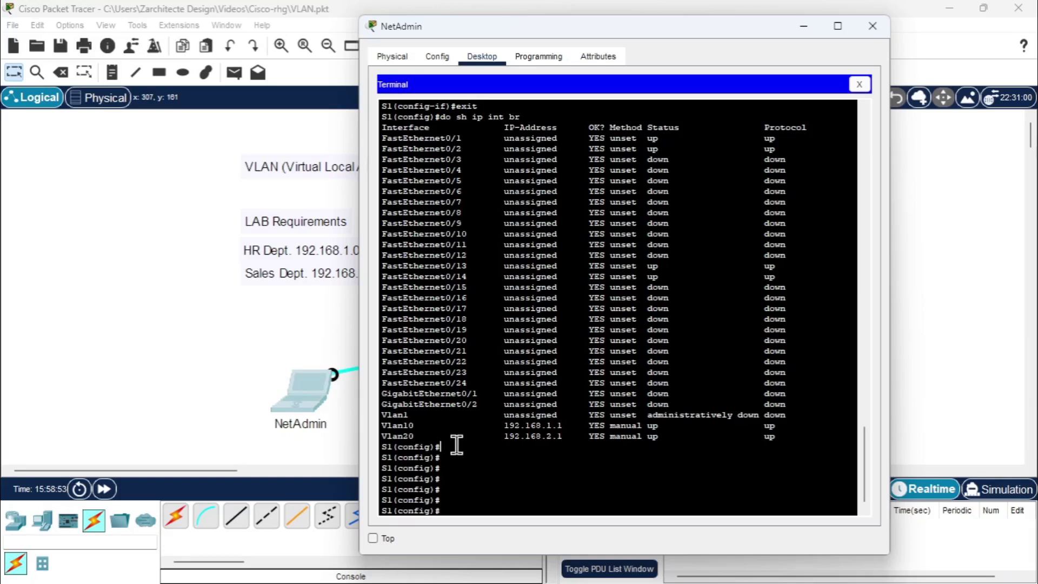
Exclude the addresses 192.168.1.1 to 192.168.1.10 from DHCP with ip dhcp excluded-address.
type("ip dhc")
key("Tab")
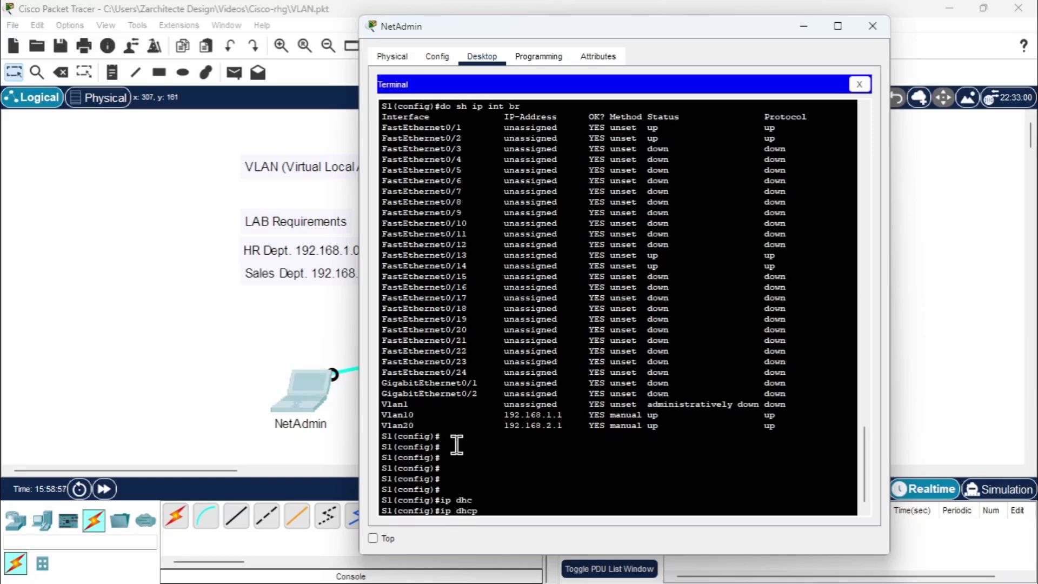
type("exe")
key("Tab")
key("BackSpace")
type("c")
key("Tab")
type("192.168.1.1")
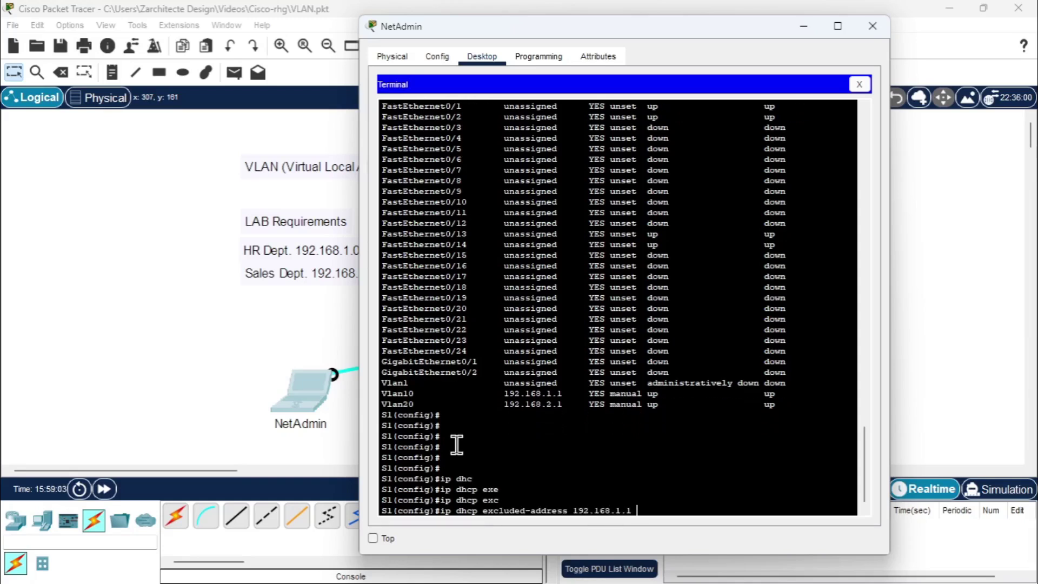
type(" 192.168.1.10")
key("Return")
Reuse the exclusion command to exclude the addresses 192.168.2.1 to 192.168.2.10 from DHCP.
key("Up")
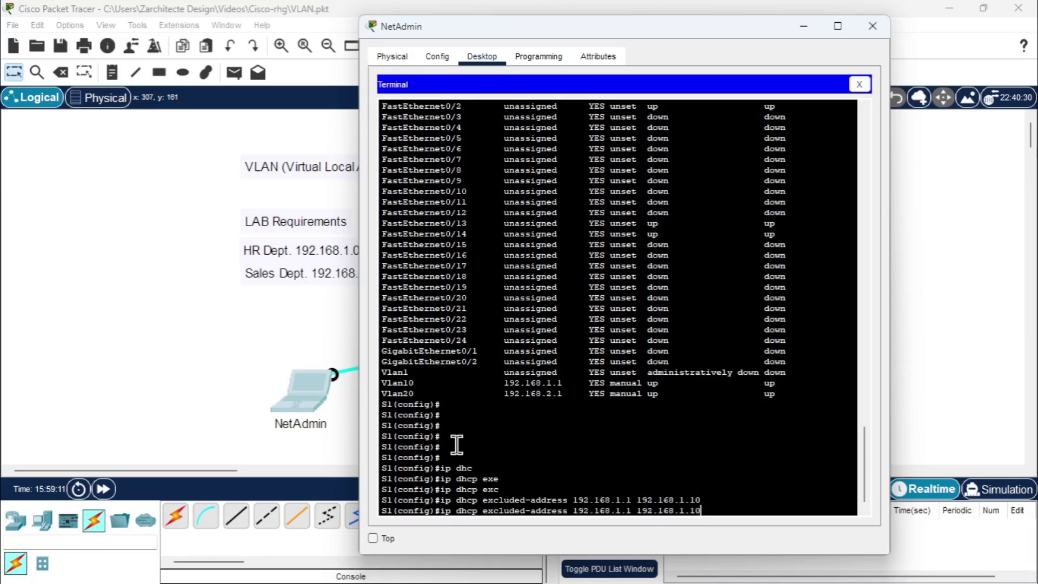
key("Left")
key("Left")
key("Left")
key("Left")
key("Left")
key("Left")
key("Left")
key("Left")
key("Left")
key("Left")
key("Left")
key("Left")
key("Left")
key("Left")
key("Left")
key("BackSpace")
type("2")
key("Right")
key("Right")
key("Right")
key("Right")
key("Right")
key("Right")
key("Right")
key("BackSpace")
type("2")
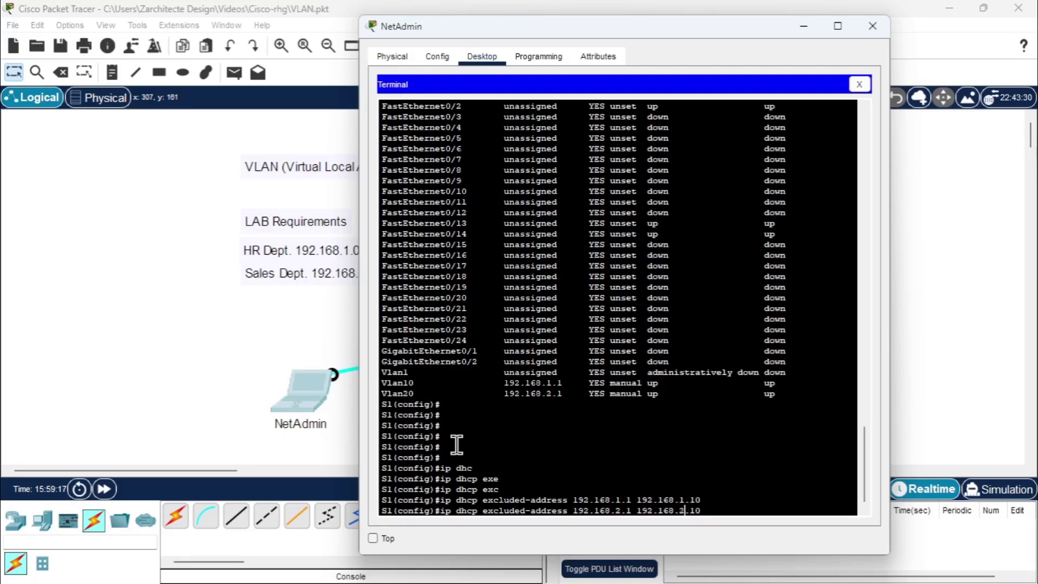
key("Left")
key("Left")
key("Left")
key("Left")
key("Left")
key("Left")
key("Left")
key("Left")
key("Left")
key("Return")
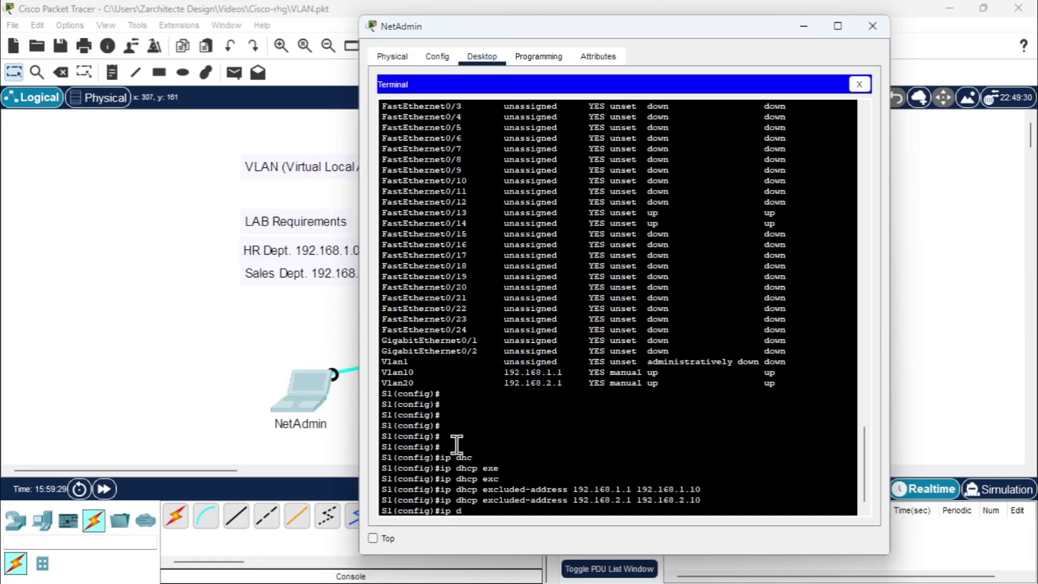
Create the DHCP pool HR with ip dhcp pool HR and set its network to 192.168.1.0 255.255.255.0.
type("pool HR")
key("Return")
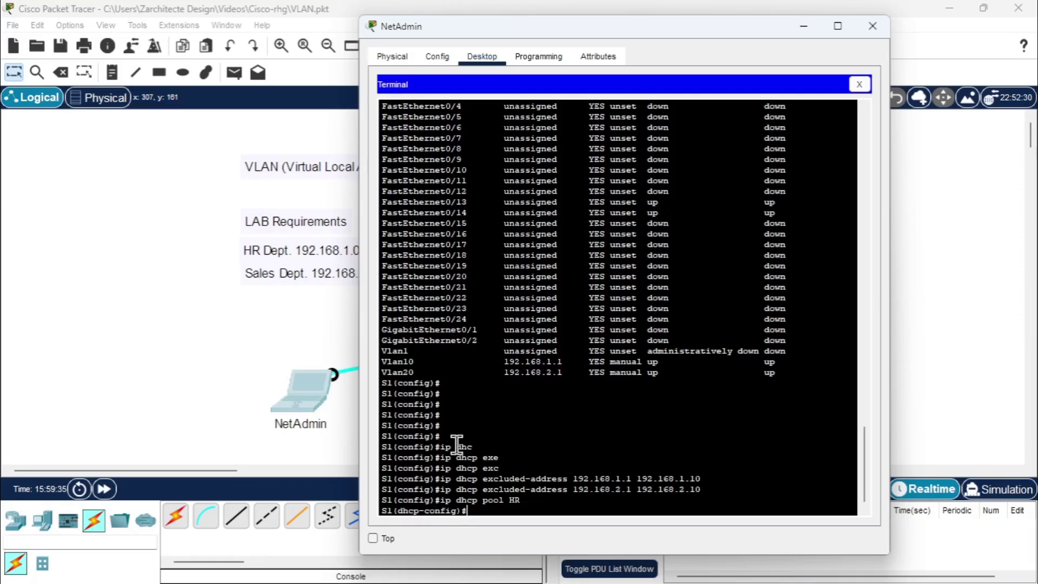
type("net")
key("Tab")
type("192.168.1.0")
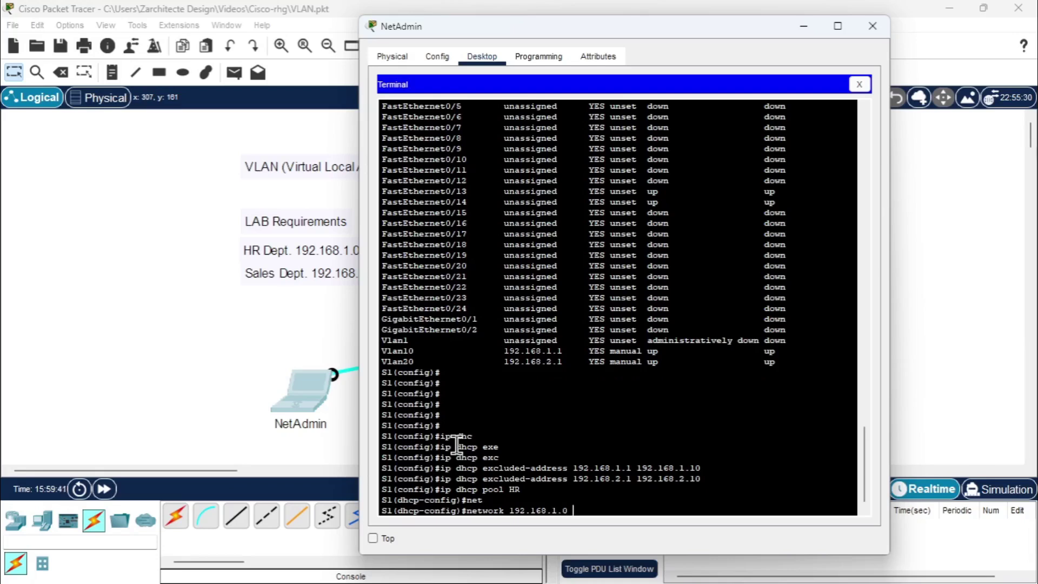
left_click_drag(537, 32, 754, 60)
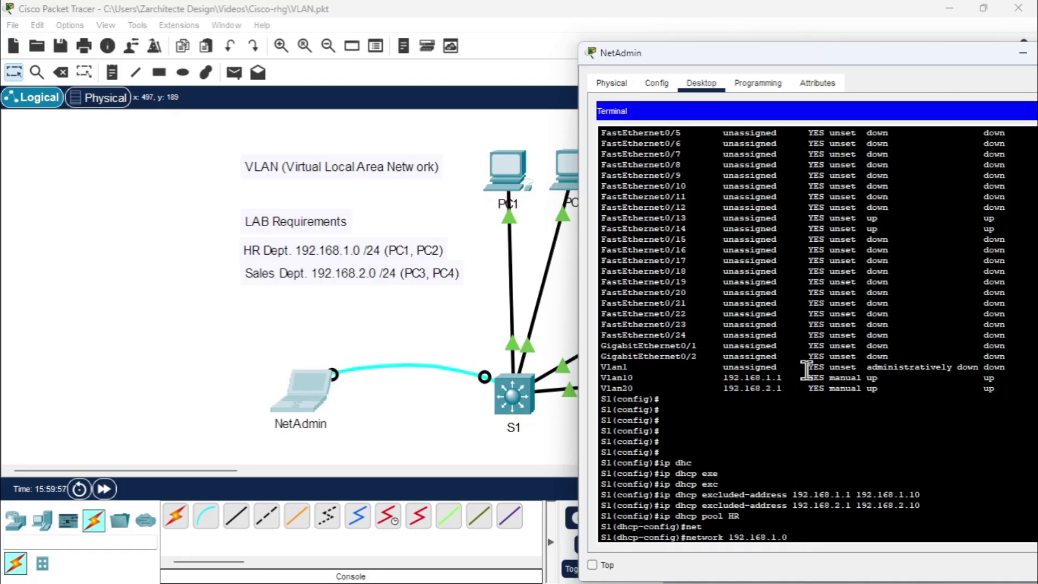
type("5.255.255.0")
key("Return")
Set the HR pool's default router to 192.168.1.1 and DNS server to 8.8.8.8, and exit the pool configuration.
type("def")
key("Tab")
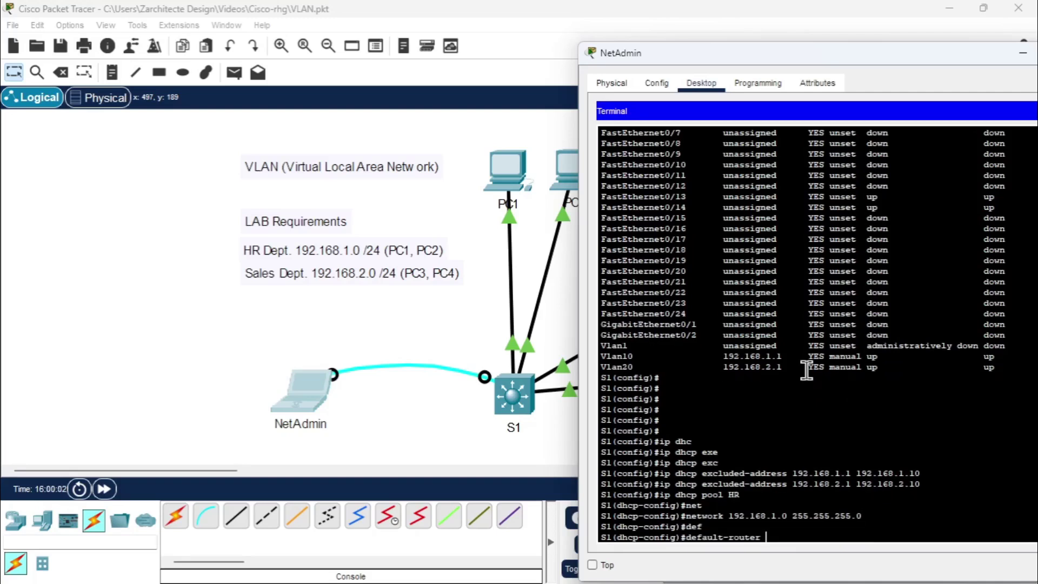
type("192.168.1.1")
key("Return")
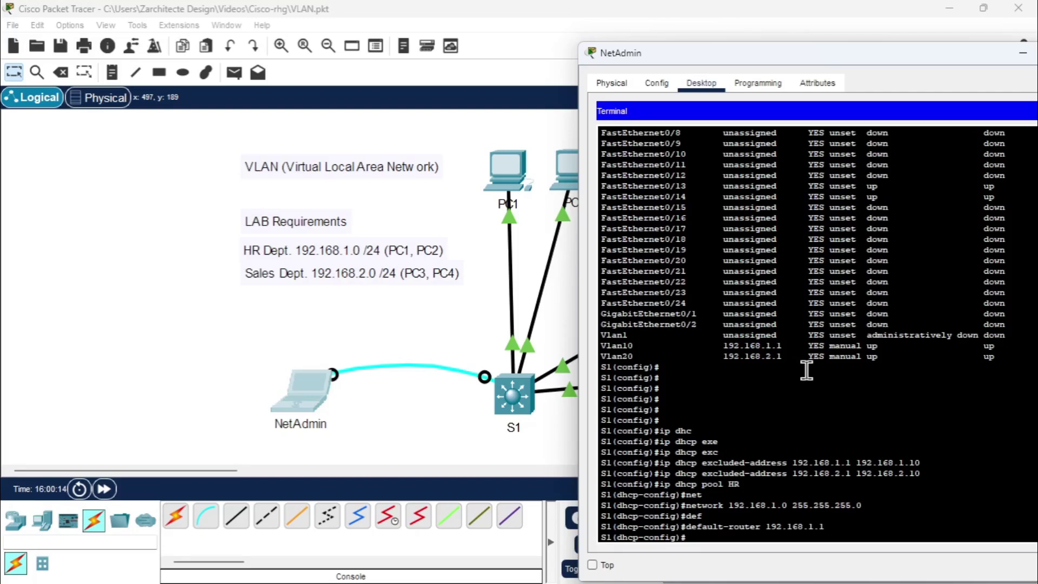
type("dnn")
key("Tab")
key("BackSpace")
key("Tab")
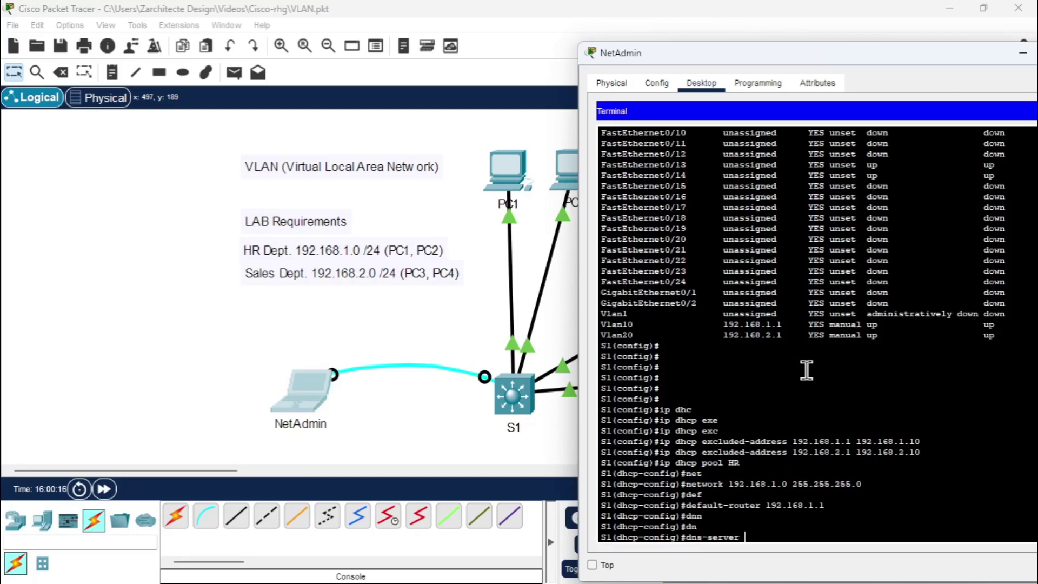
type("8.8.8.8")
key("Return")
type("exit")
key("Return")
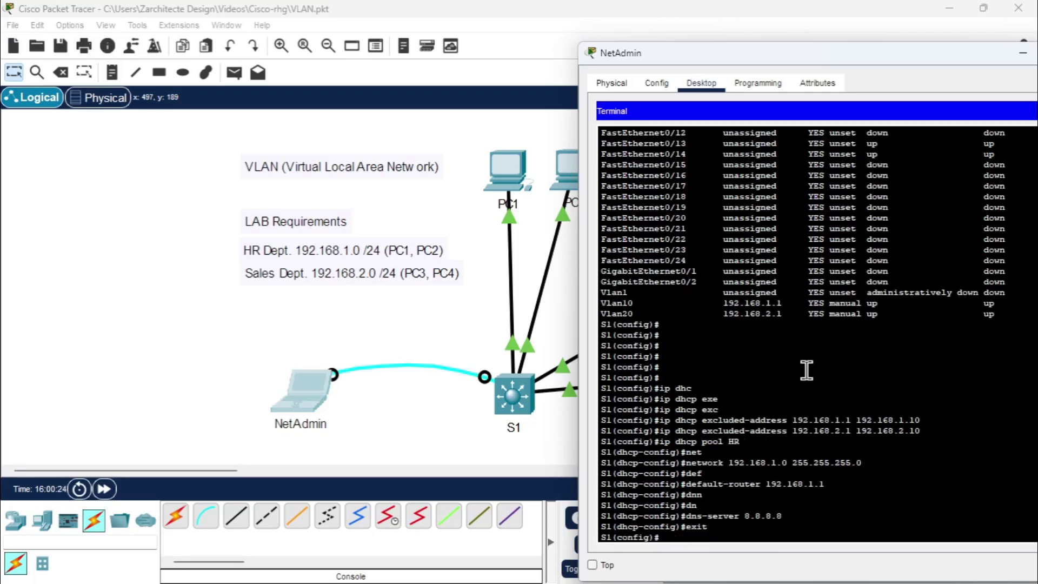
Create the DHCP pool SALES with ip dhcp pool SALES and set its network to 192.168.2.0 255.255.255.0.
type("ip dhcp")
key("Tab")
type("pool")
key("Tab")
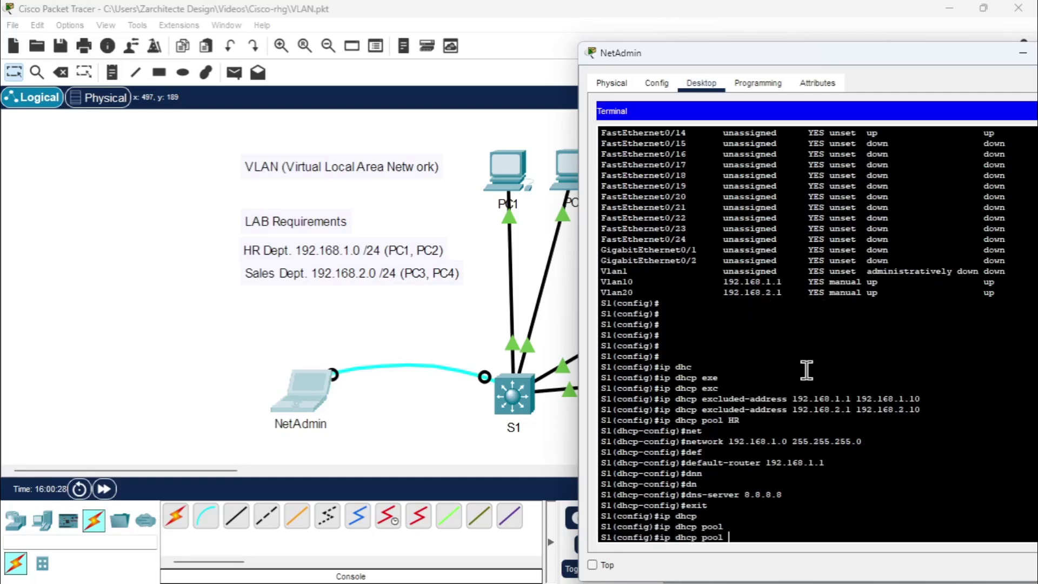
type("SALES")
key("Return")
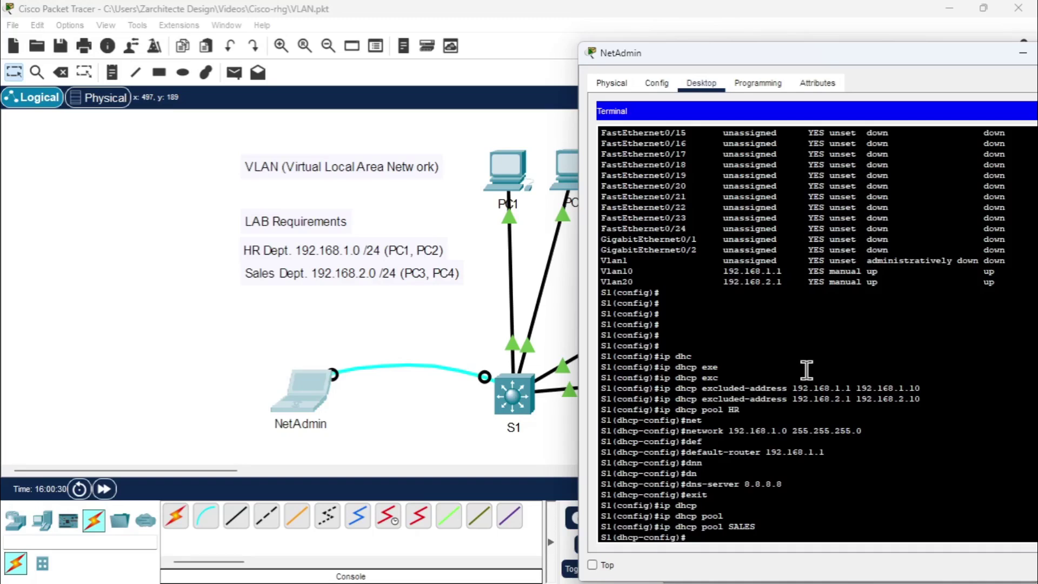
type("net")
key("Tab")
type("192.")
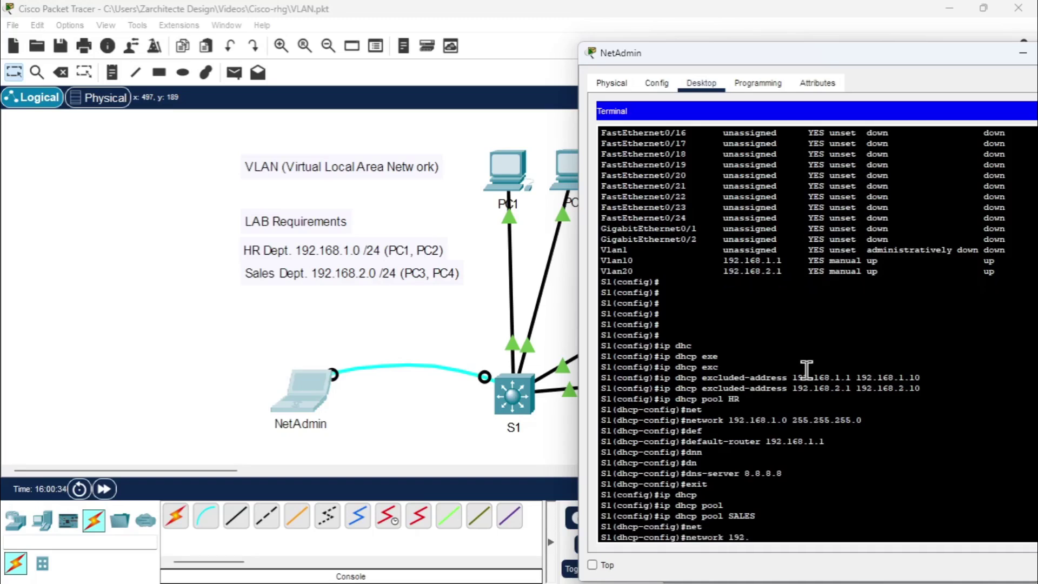
type("168.2.0 255.255.255.")
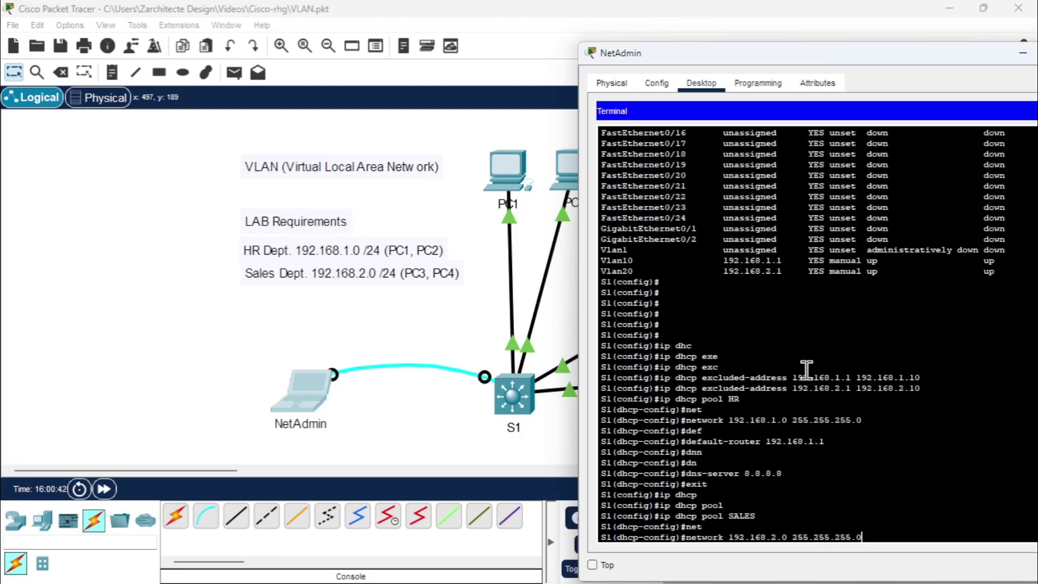
type("0")
key("Return")
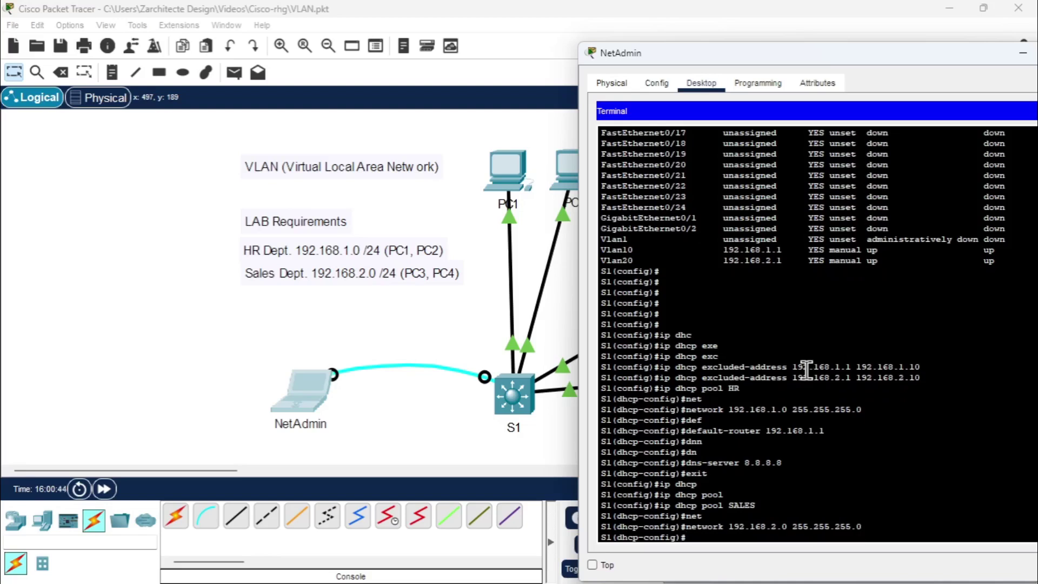
Set the SALES pool's default router to 192.168.2.1 and DNS server to 8.8.8.8, and exit the pool configuration.
type("def")
key("Tab")
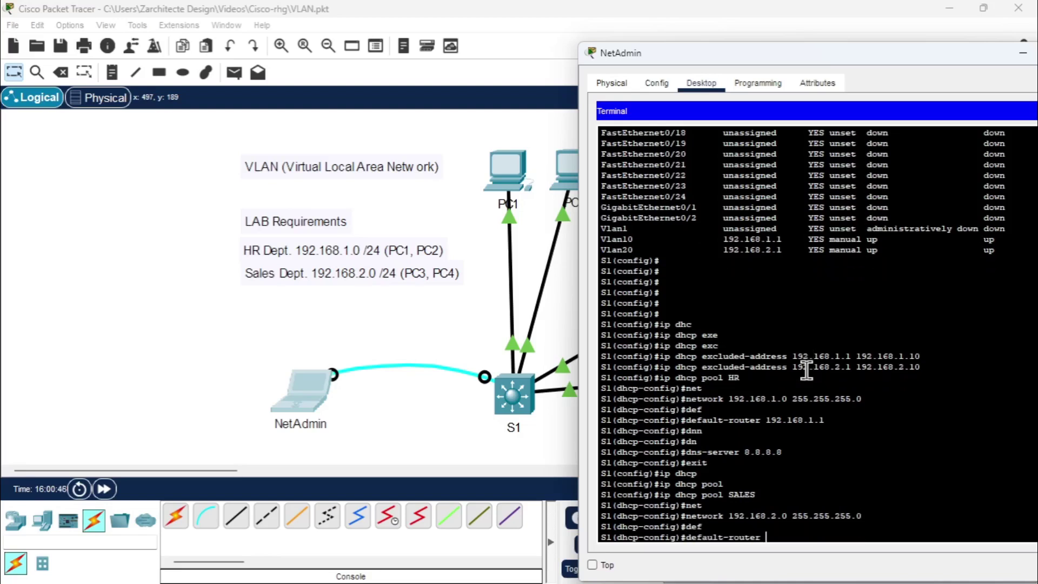
type("192.168.2.1")
key("Return")
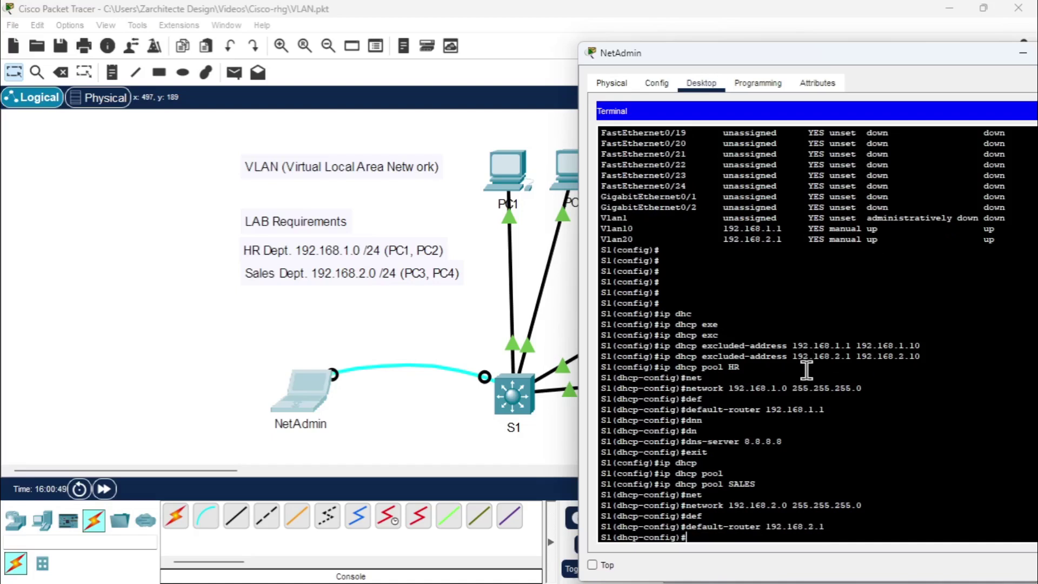
type("dn")
key("Tab")
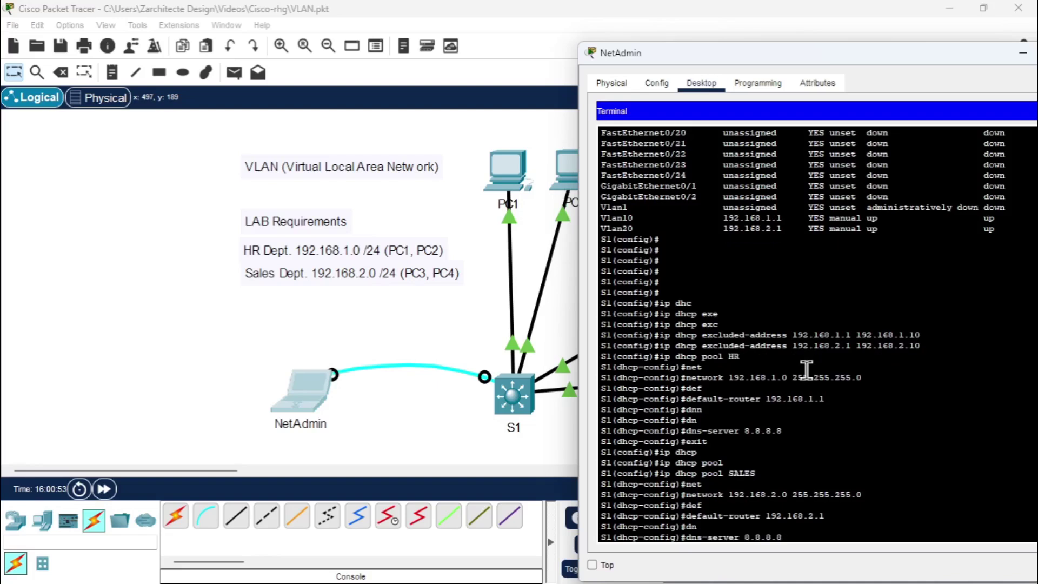
key("Return")
type("exit")
key("Return")
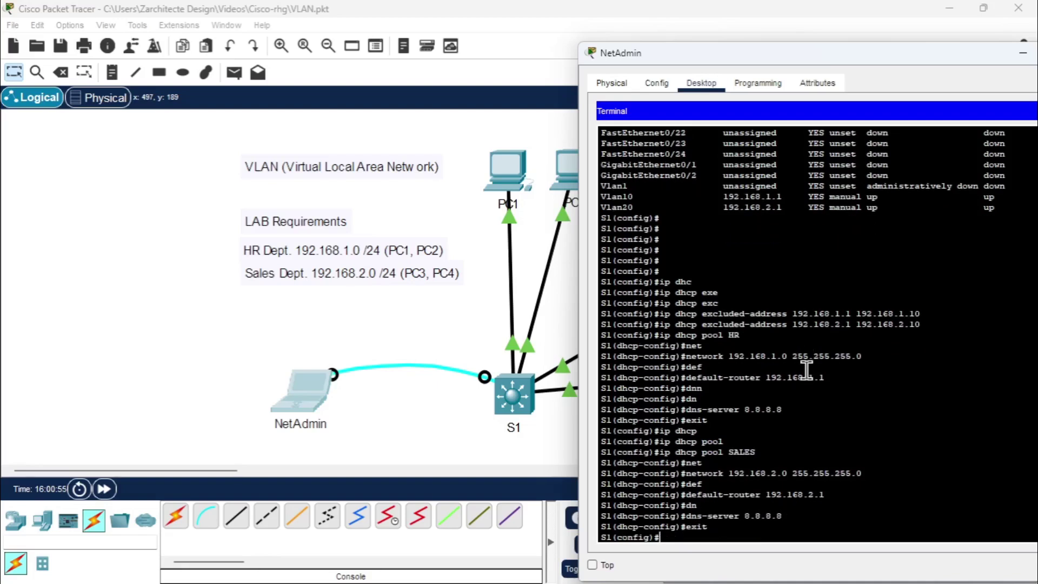
Display S1's DHCP pools with do sh ip dhcp pool and review the HR and SALES entries.
type("do sh ip dhcp pool")
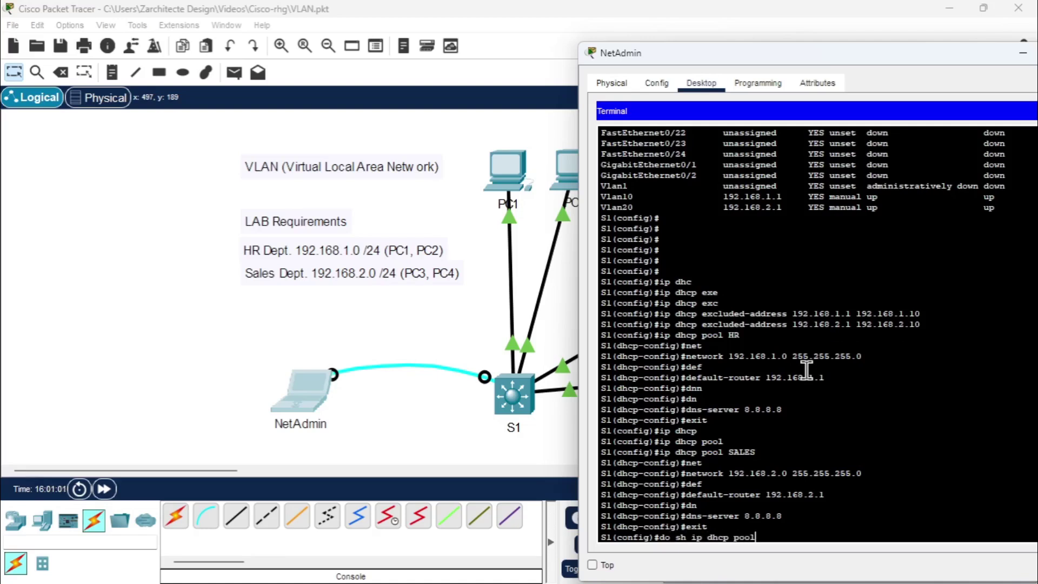
key("Return")
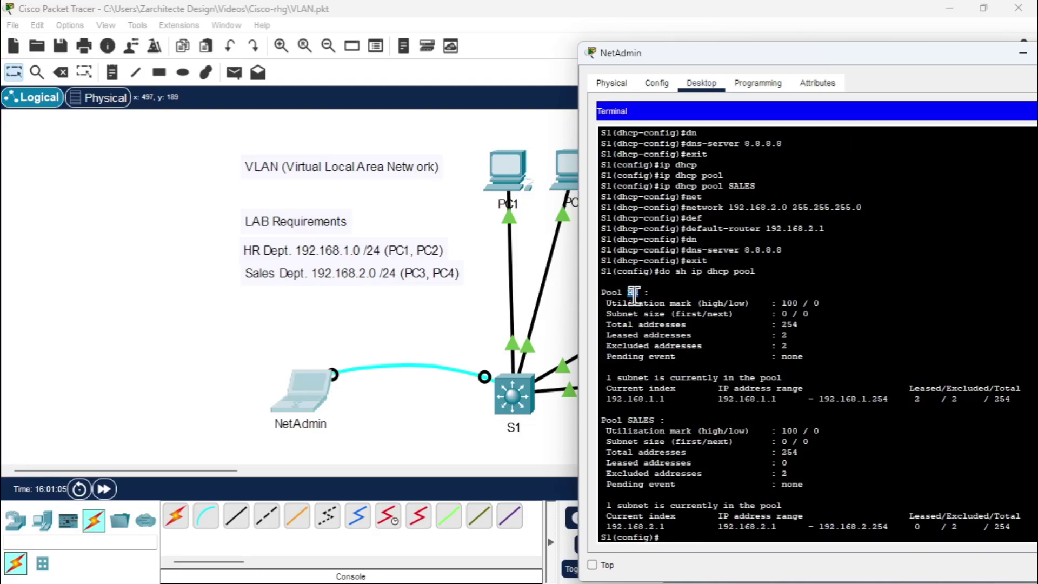
double_click(641, 420)
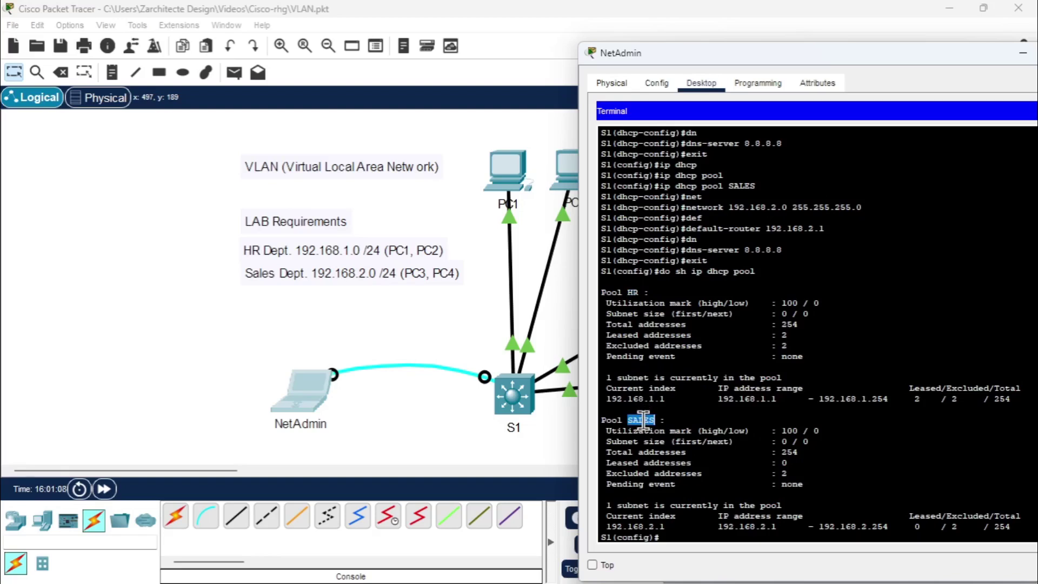
left_click(541, 258)
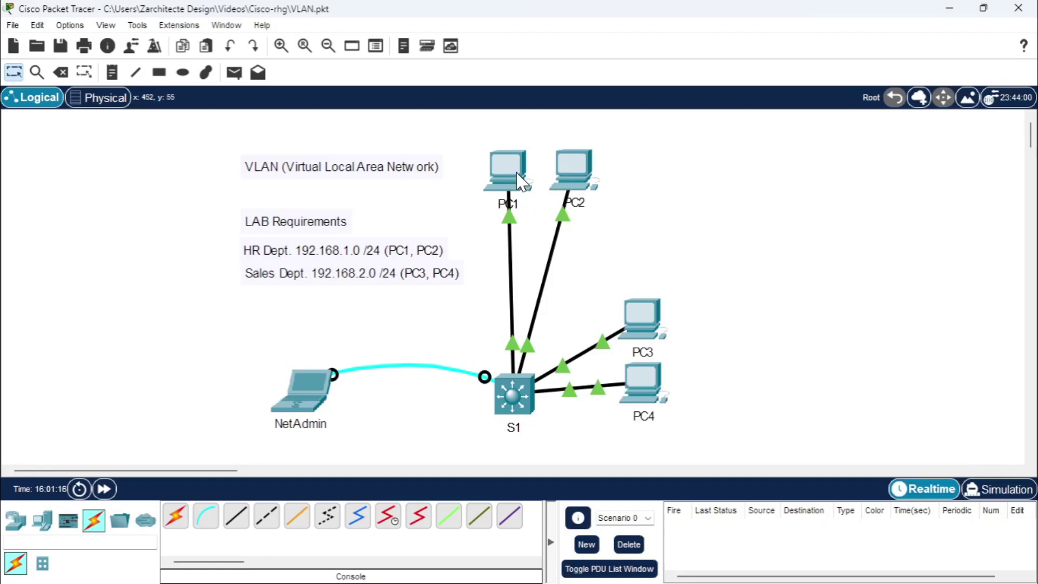
Renew PC1's IP configuration by switching it to Static and back to DHCP, and close the PC1 window.
mouse_move(519, 178)
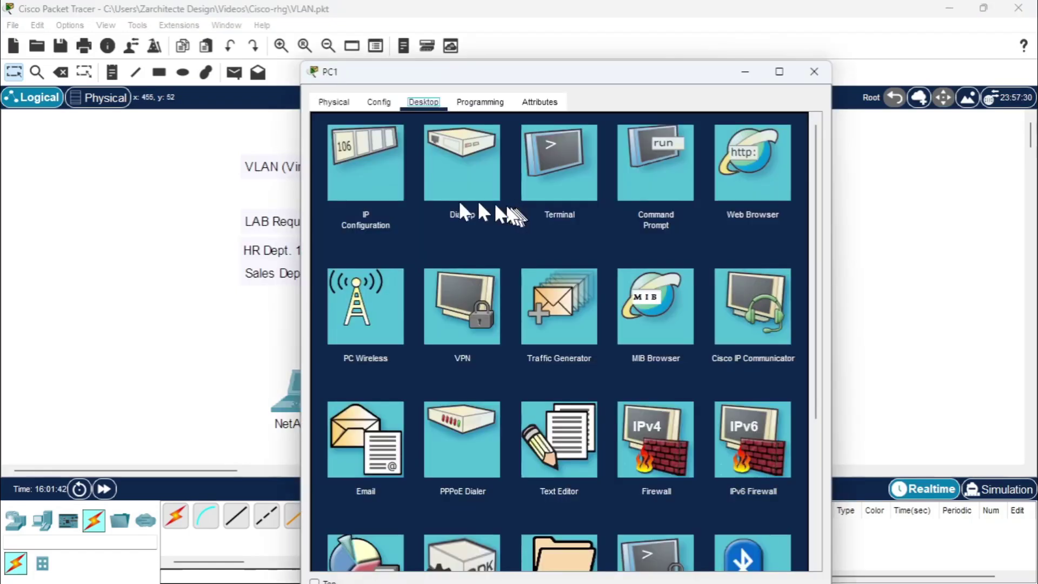
left_click(364, 181)
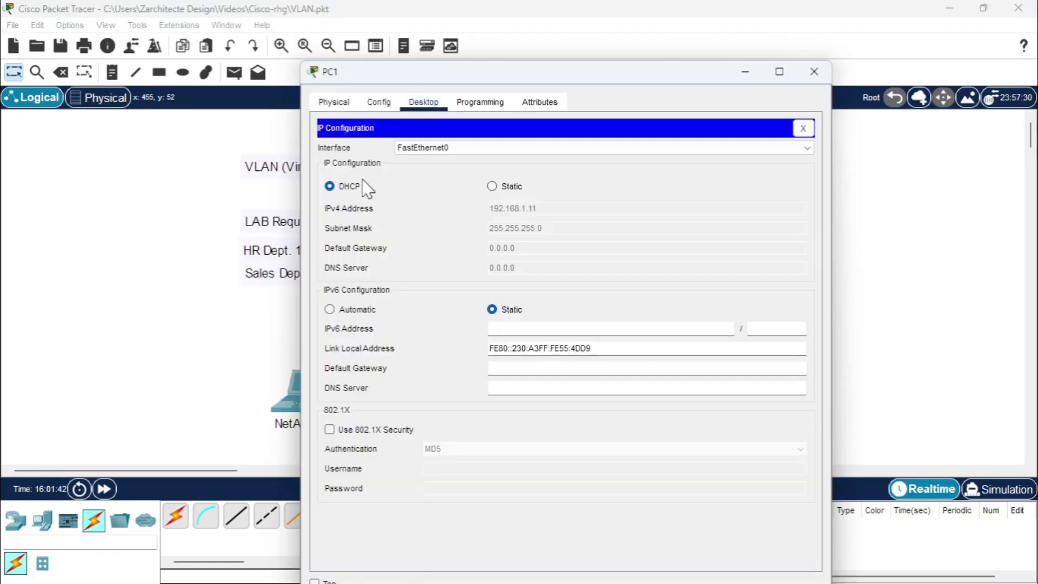
left_click(492, 186)
left_click(331, 186)
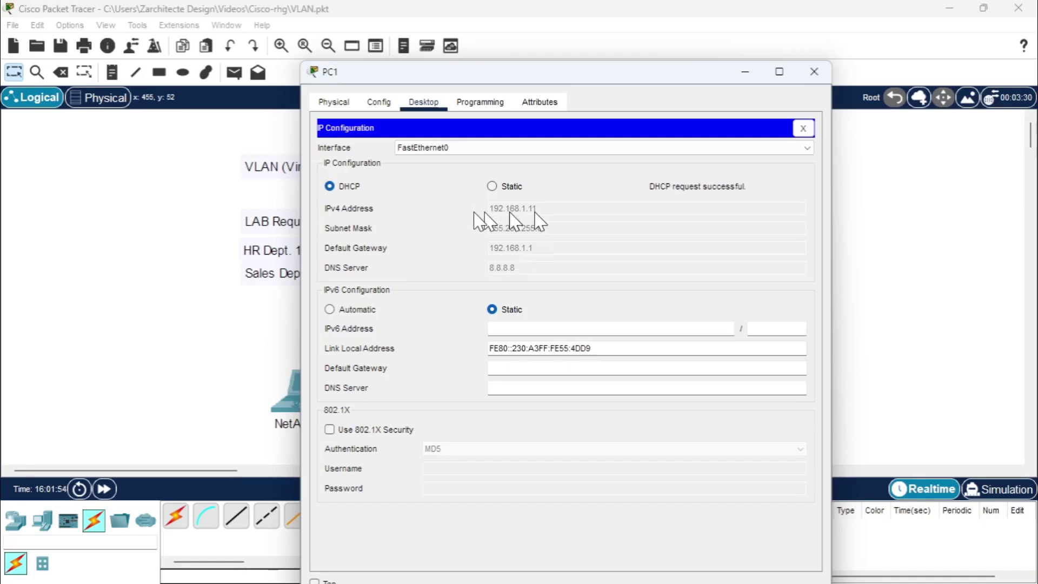
left_click(814, 71)
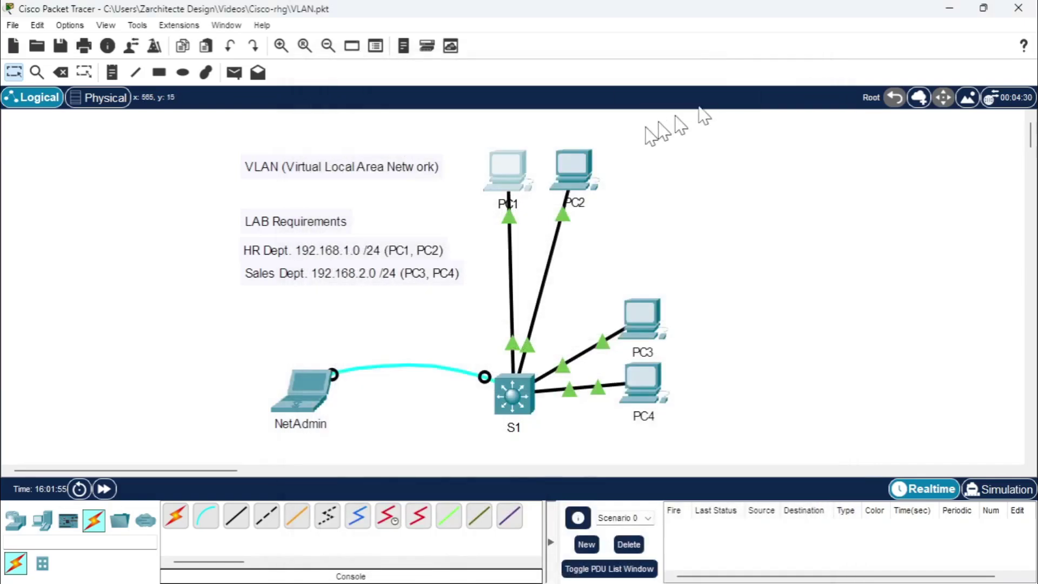
Renew PC2's IP configuration by switching it to Static and back to DHCP, and close the PC2 window.
left_click(575, 176)
left_click(394, 172)
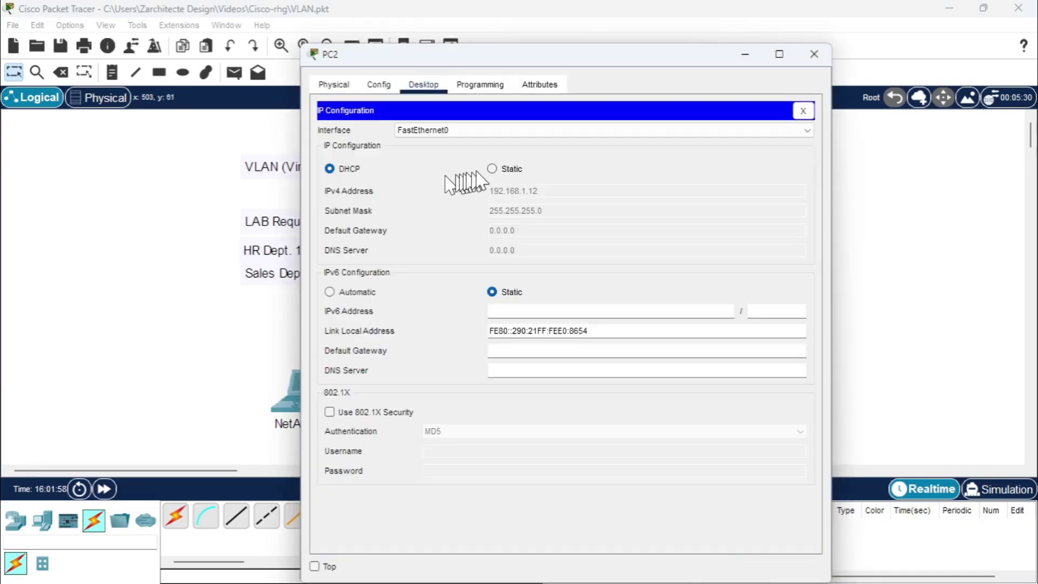
left_click(491, 169)
left_click(329, 169)
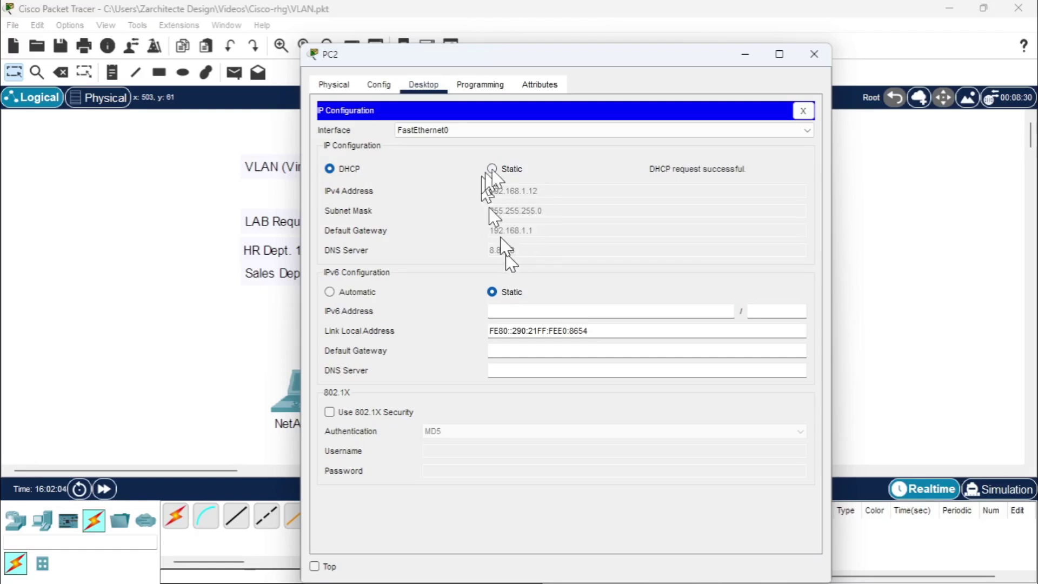
left_click(814, 53)
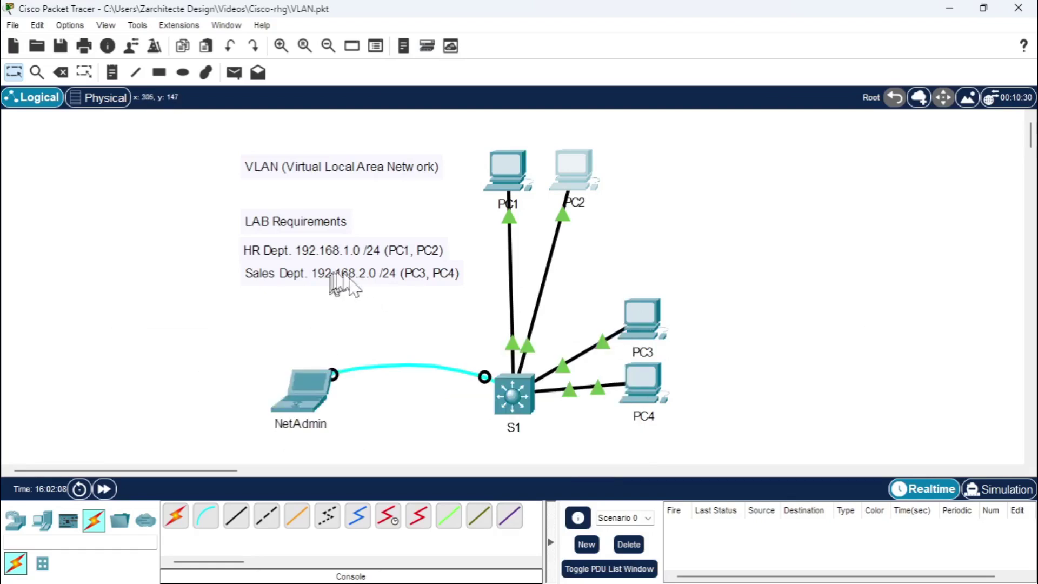
Request a new address for PC3 by switching its IP configuration to Static and back to DHCP, and close its window.
left_click(647, 322)
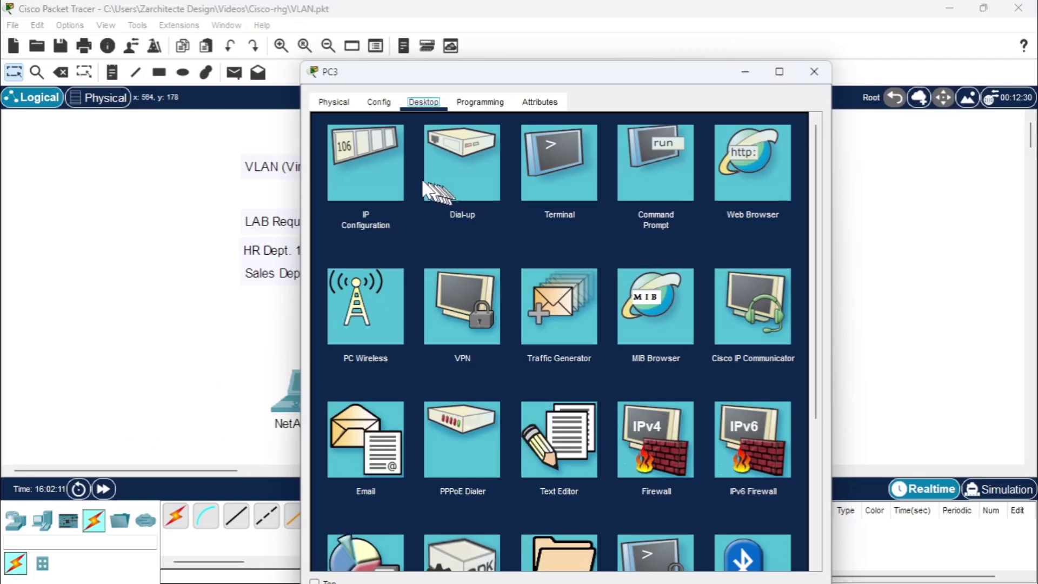
left_click(385, 172)
left_click(492, 186)
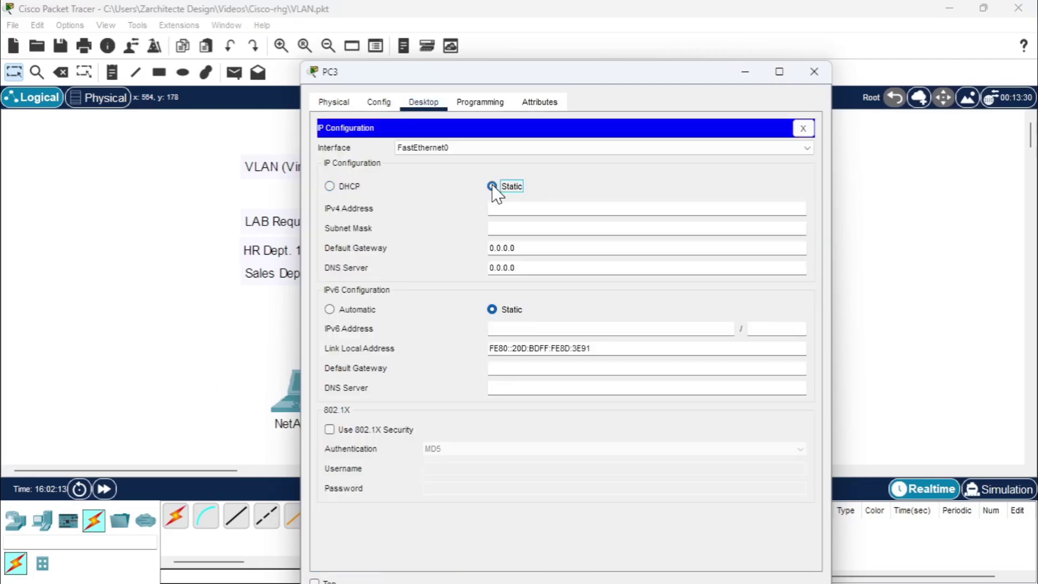
left_click(330, 186)
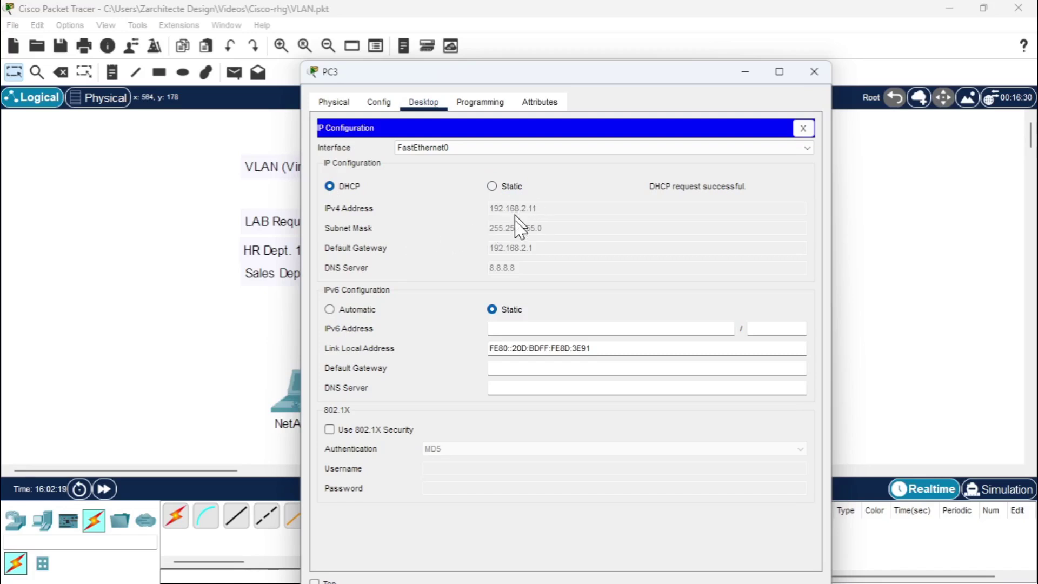
left_click(808, 72)
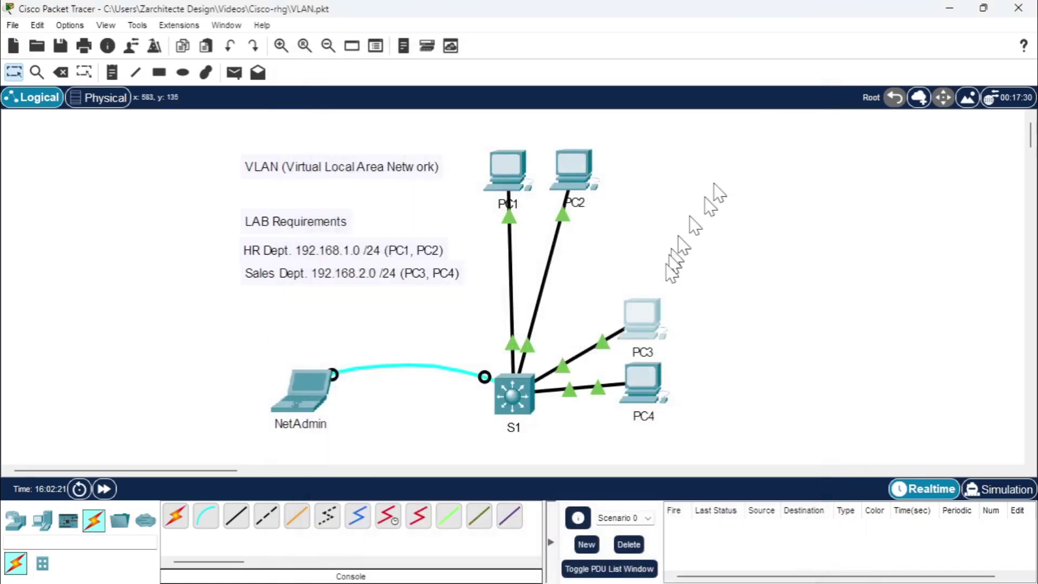
Request a new address for PC4 by switching its IP configuration to Static and back to DHCP, and close its window.
left_click(644, 388)
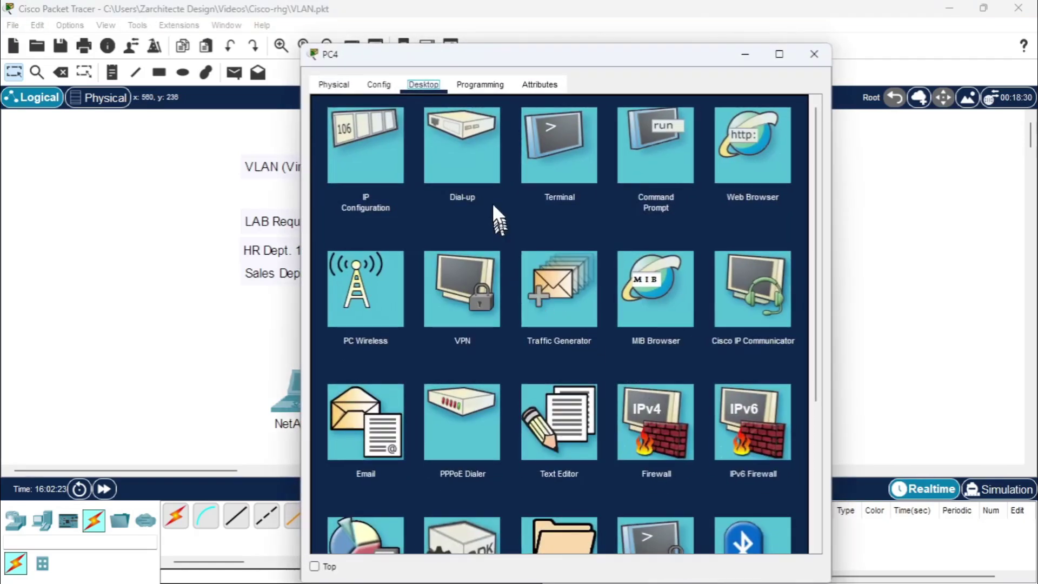
left_click(379, 163)
left_click(492, 168)
left_click(337, 173)
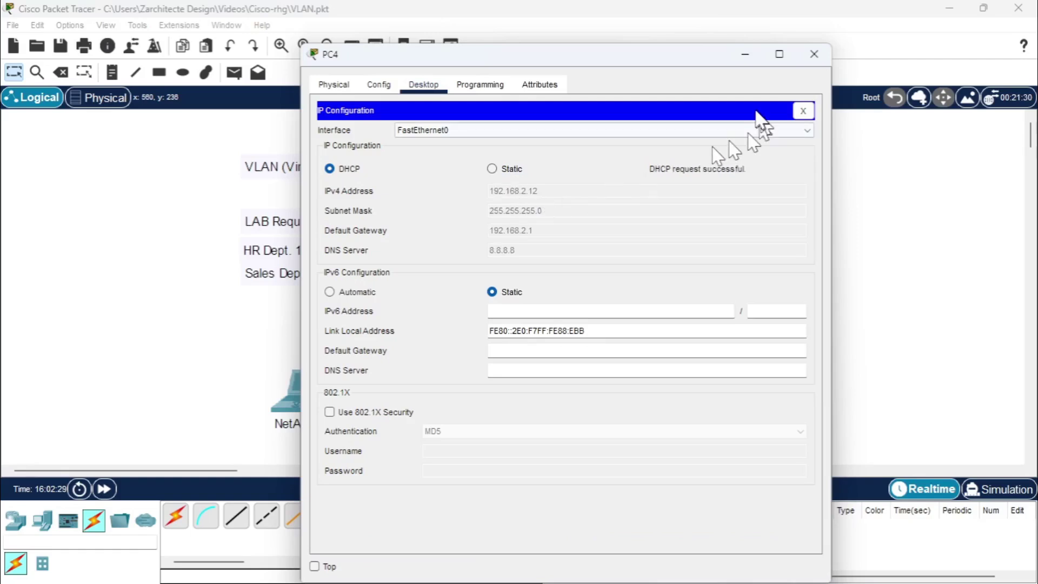
left_click(814, 54)
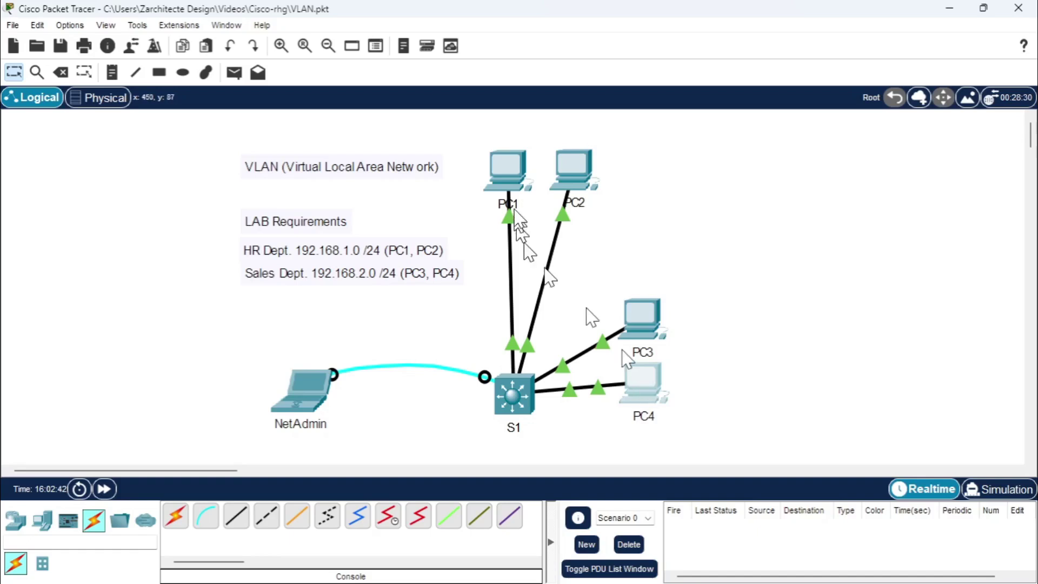
Run ipconfig in PC1's Command Prompt and check its IPv4 address.
left_click(512, 165)
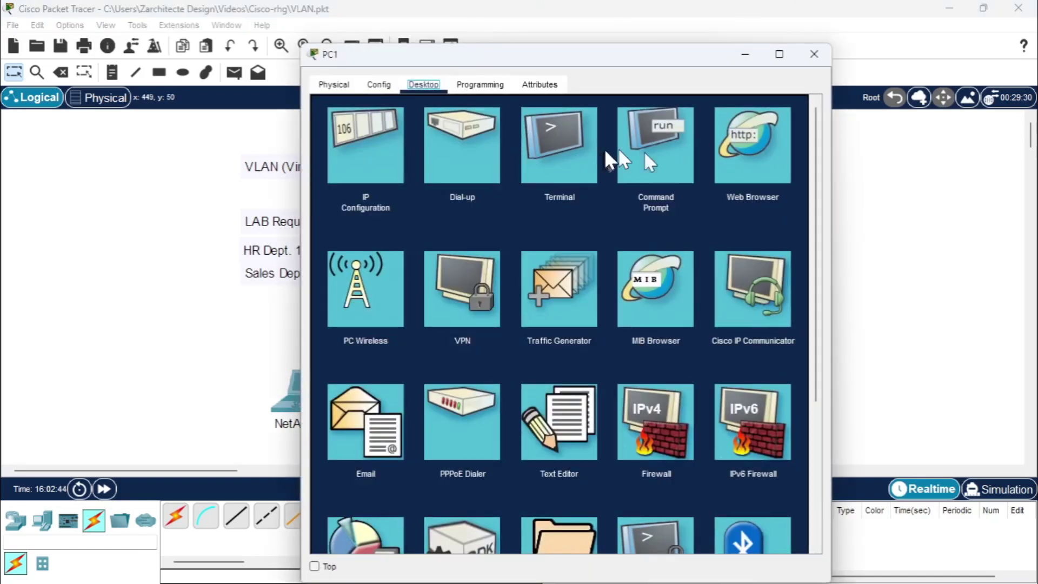
left_click(645, 157)
left_click_drag(609, 46, 322, 127)
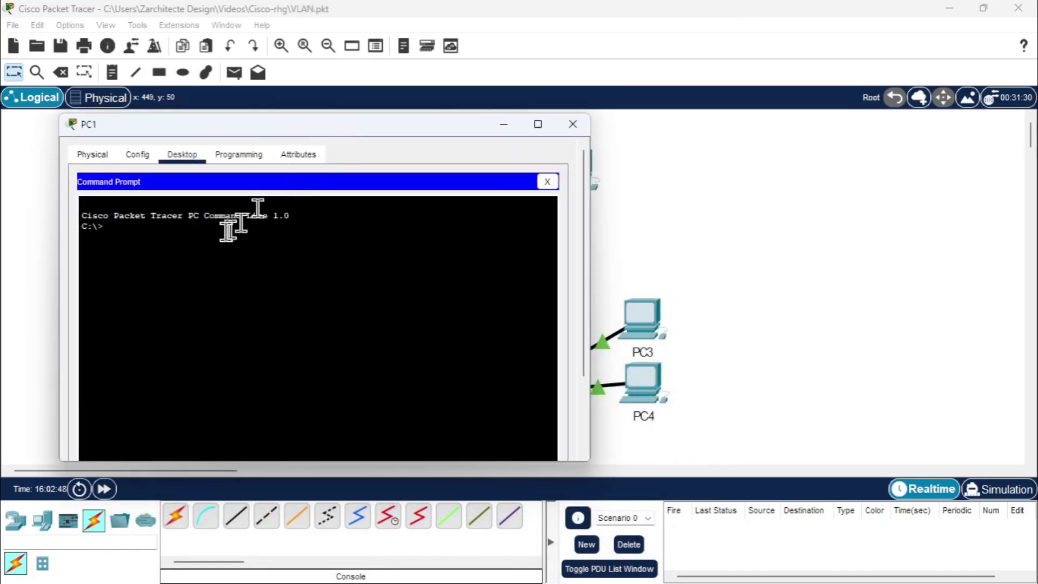
type("ipconfig")
key("Return")
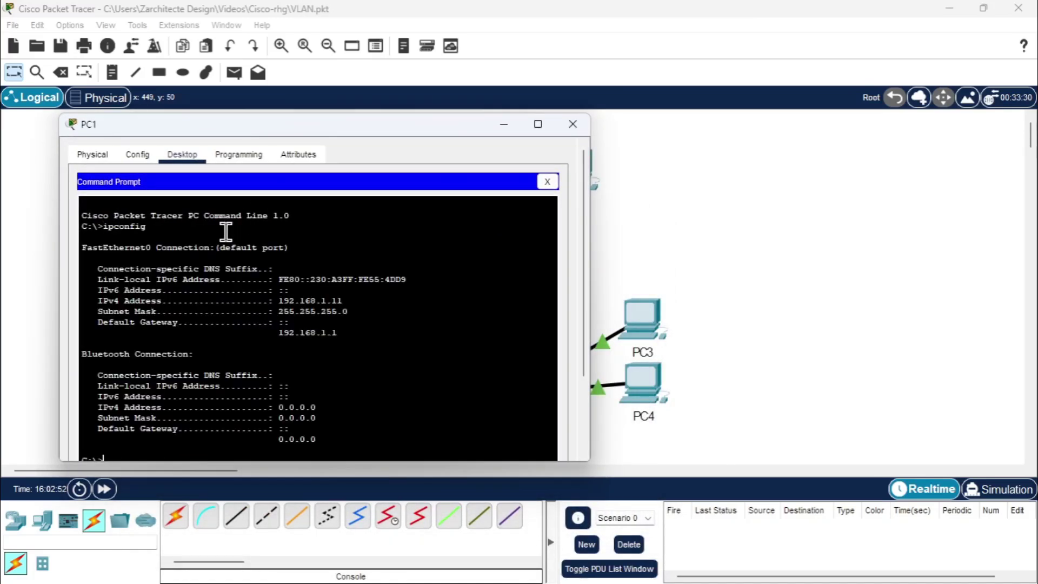
left_click_drag(324, 299, 380, 299)
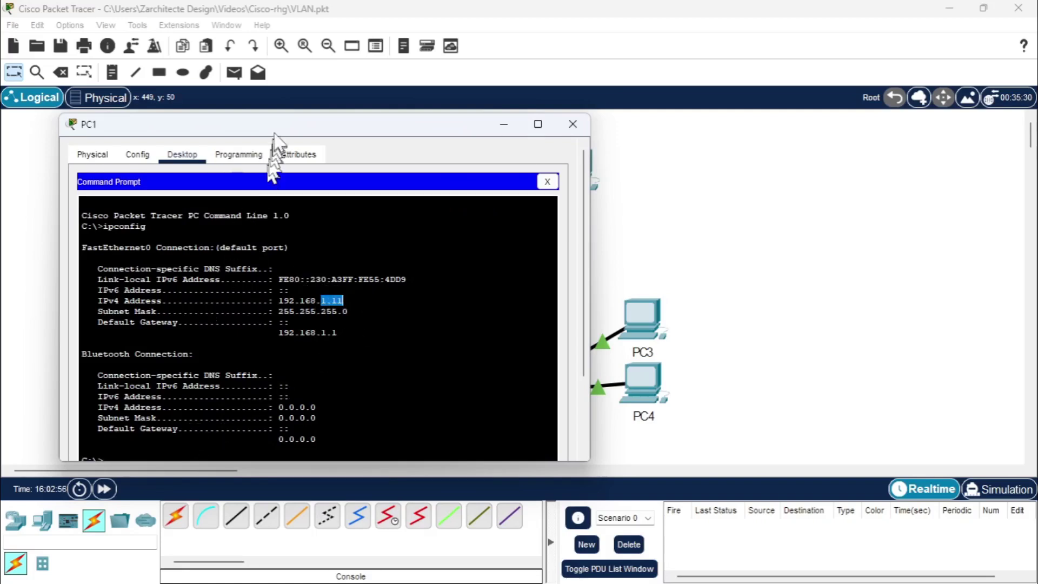
Ping 192.168.2.11 from PC1's Command Prompt to test connectivity to the Sales VLAN, and check the replies.
left_click_drag(279, 115, 278, 24)
left_click(151, 378)
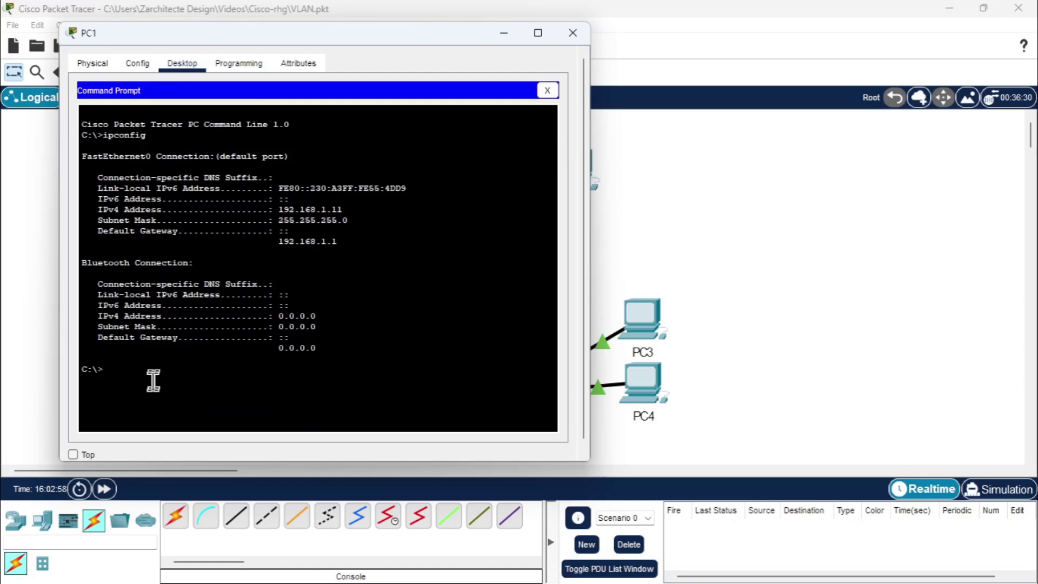
type("pig")
key("BackSpace")
key("BackSpace")
type("ng 19")
key("BackSpace")
key("BackSpace")
type("2.11")
key("Return")
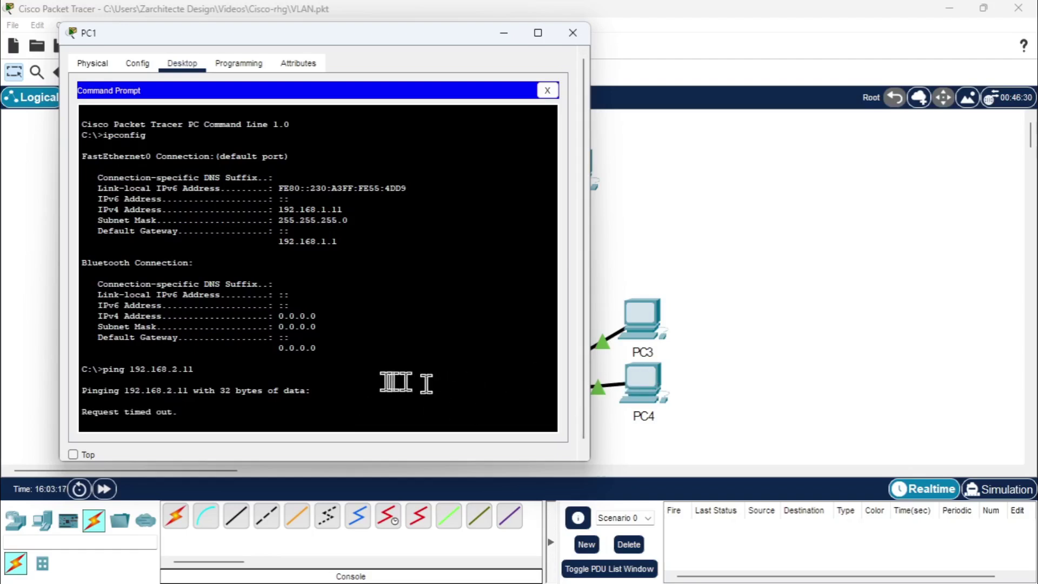
left_click(712, 338)
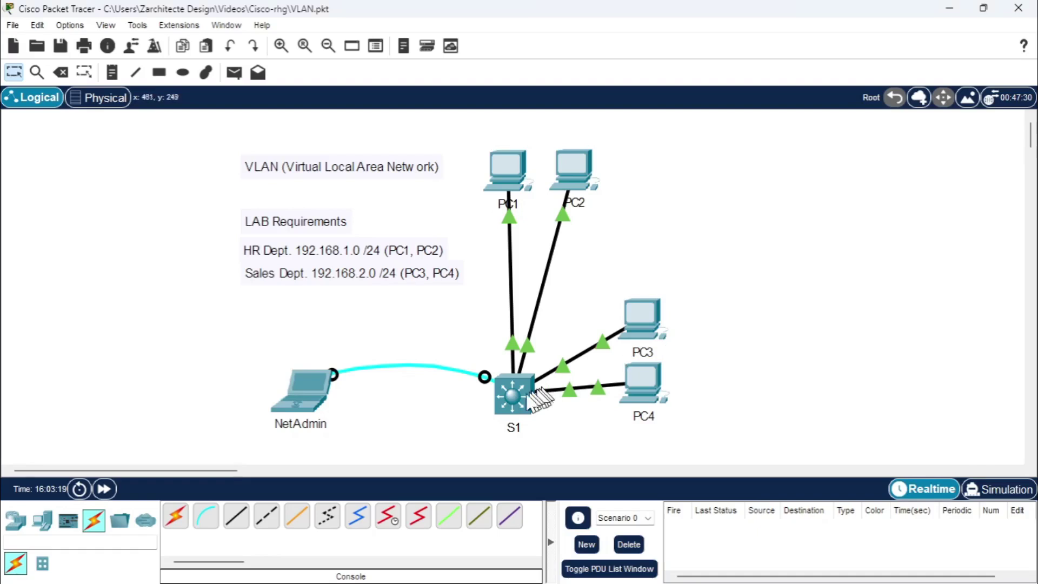
mouse_move(524, 407)
left_click(504, 174)
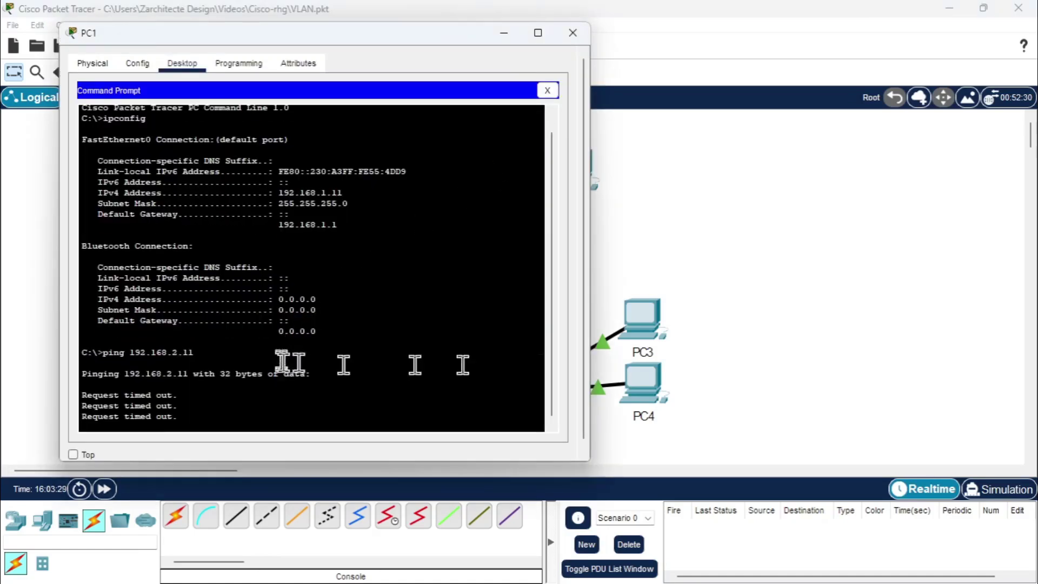
left_click(668, 246)
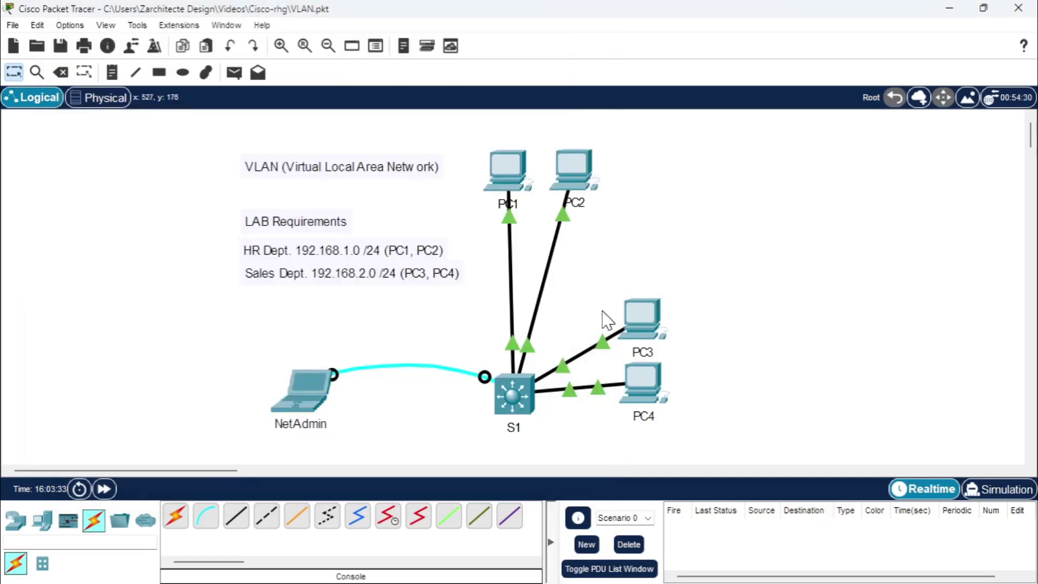
Return to the S1 console on NetAdmin and list the leased addresses with do sh ip dhcp binding.
left_click(327, 395)
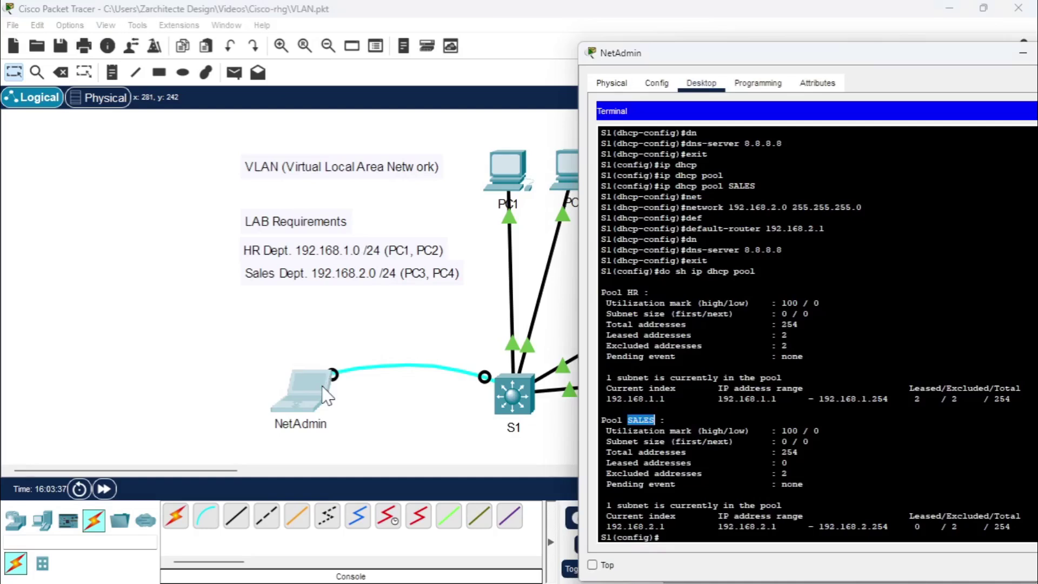
left_click(842, 383)
key("Return")
key("Return")
key("Return")
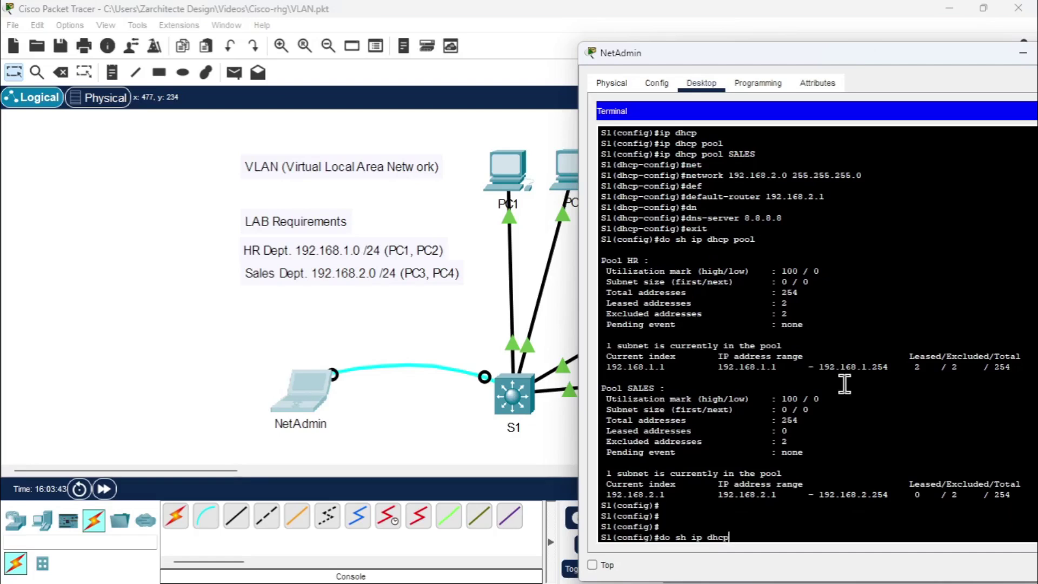
type("g")
key("Return")
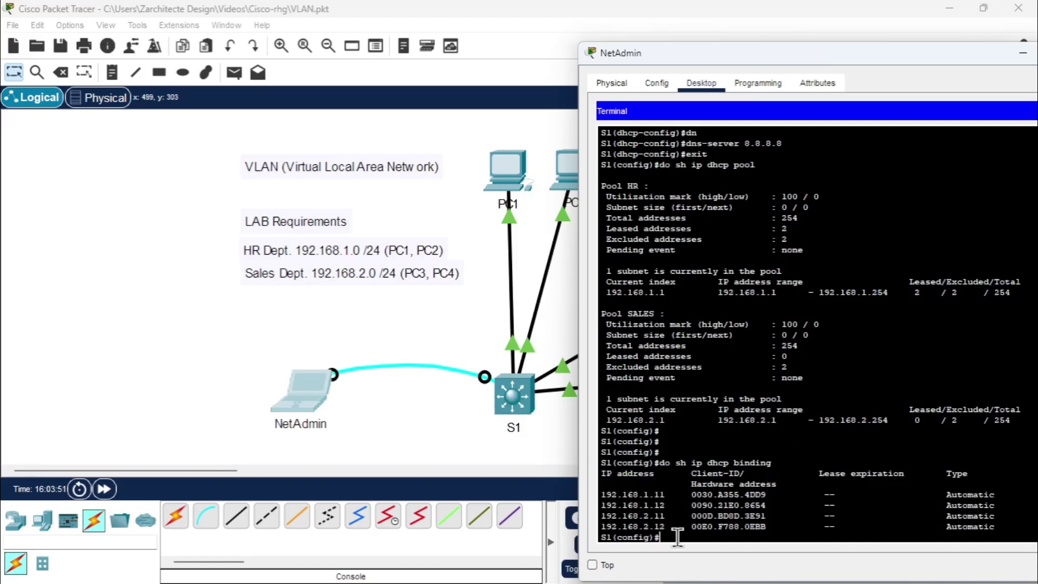
Enable inter-VLAN routing on S1 with the ip routing command.
key("Return")
key("Return")
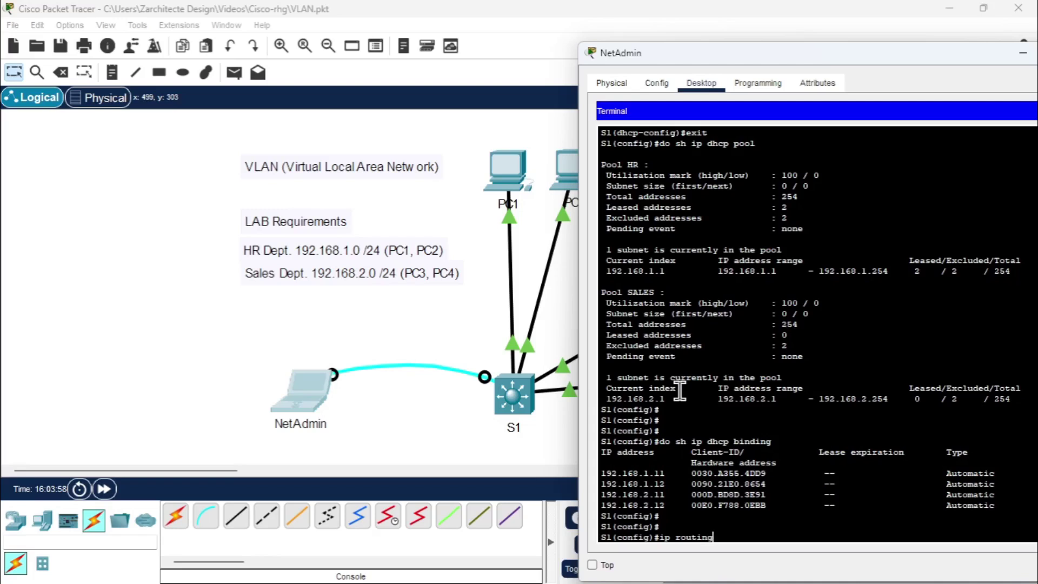
type("ip routing")
key("Return")
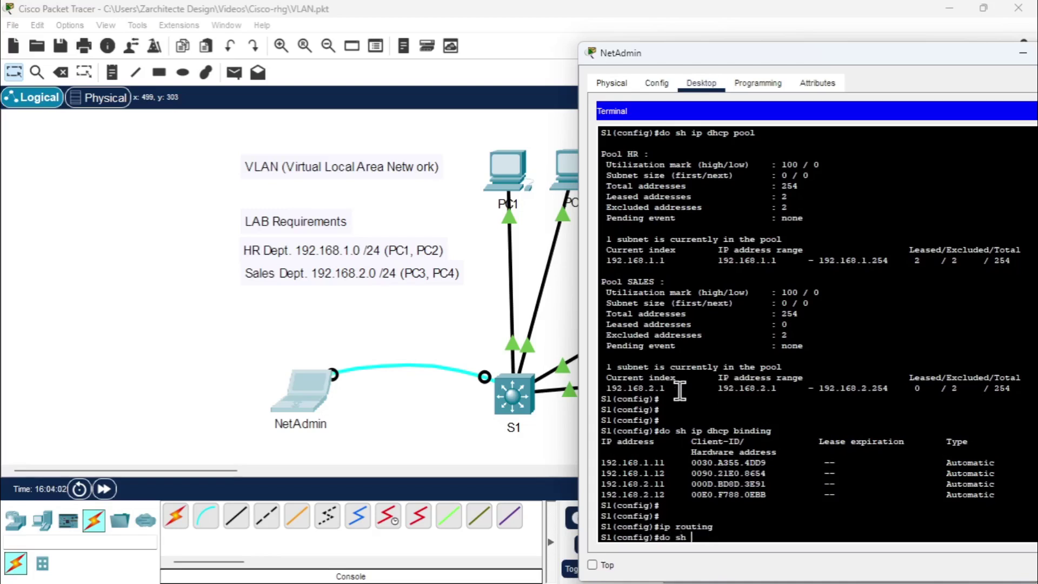
Display S1's routing table with do sh ip route and examine the connected VLAN 10 and VLAN 20 routes.
type("do sh ip route")
key("Return")
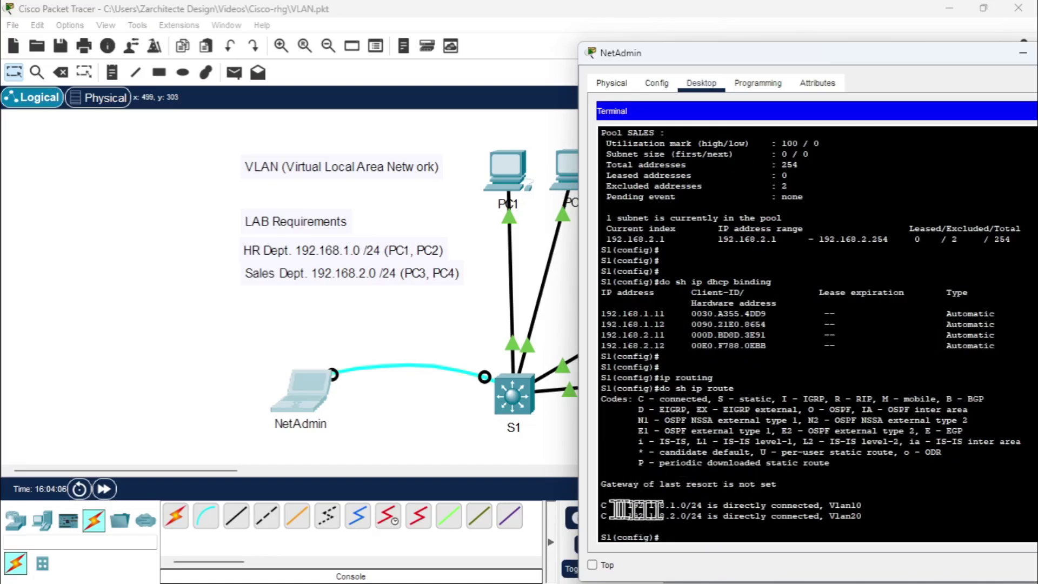
left_click_drag(600, 507, 866, 507)
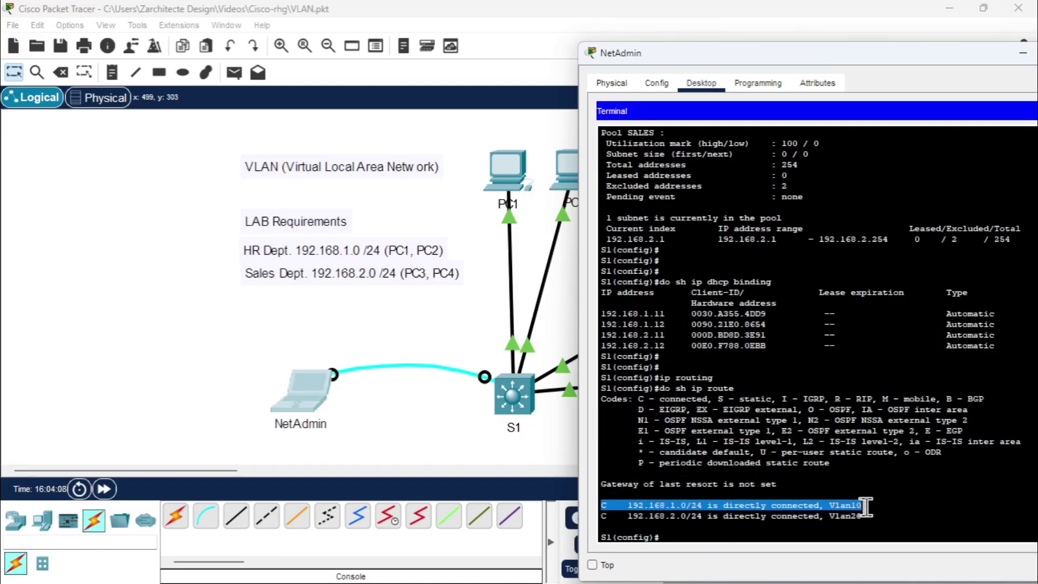
left_click_drag(600, 516, 870, 516)
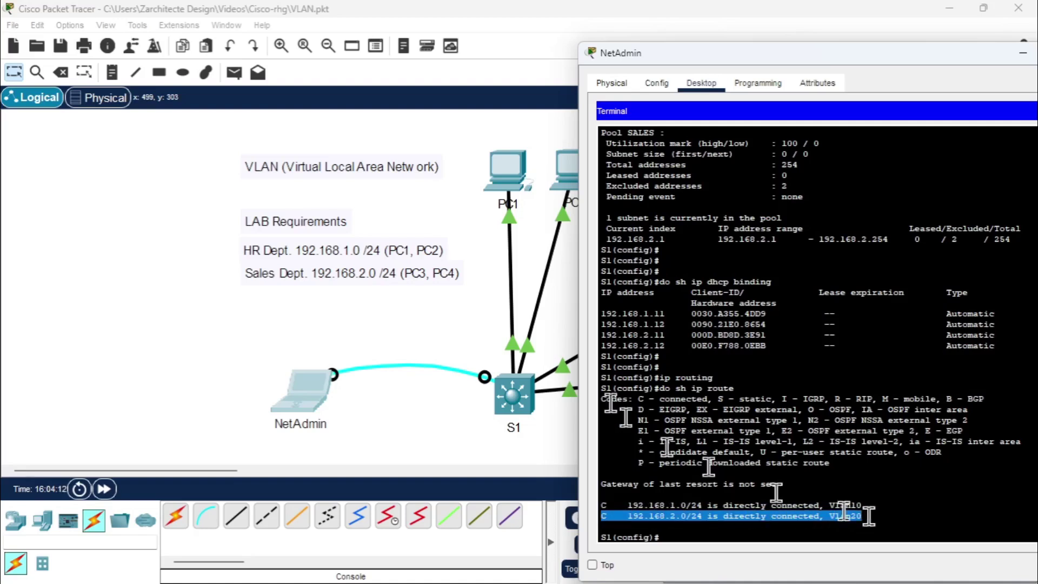
Ping 192.168.2.11 twice from PC1's Command Prompt to test routing from the HR VLAN to the Sales VLAN.
left_click(506, 168)
left_click(299, 310)
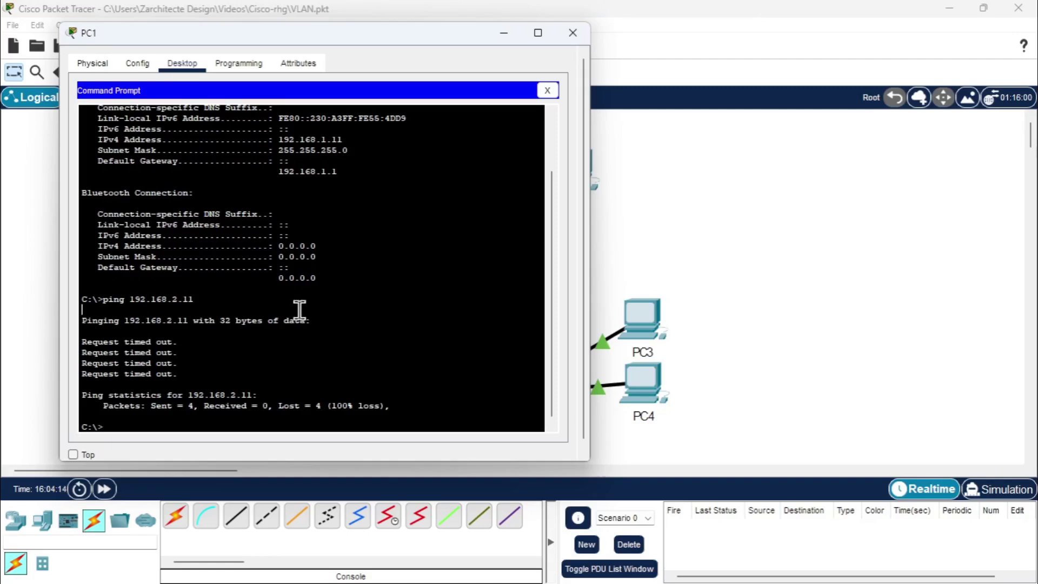
key("Up")
key("Return")
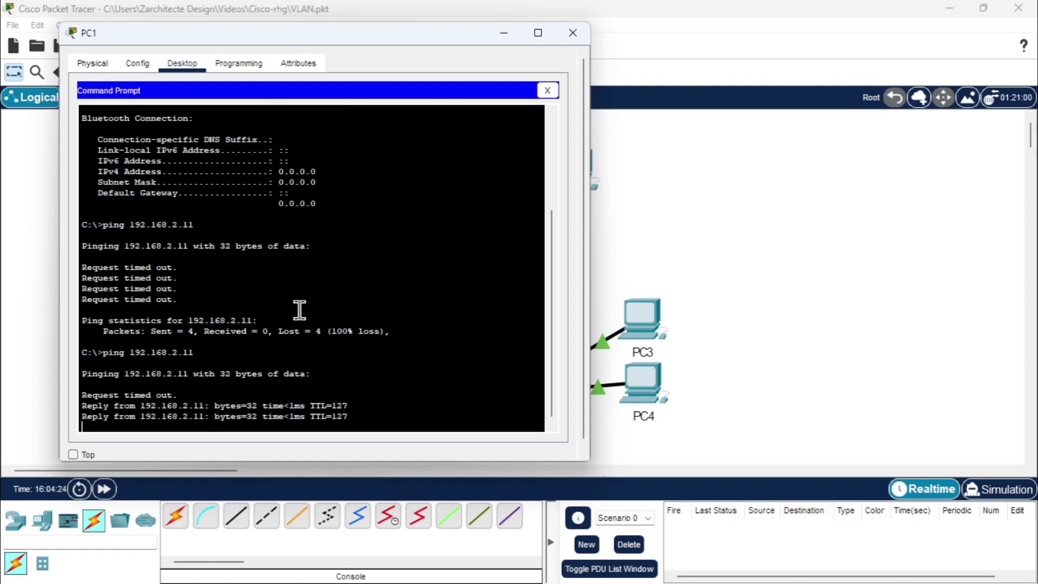
key("Up")
key("Return")
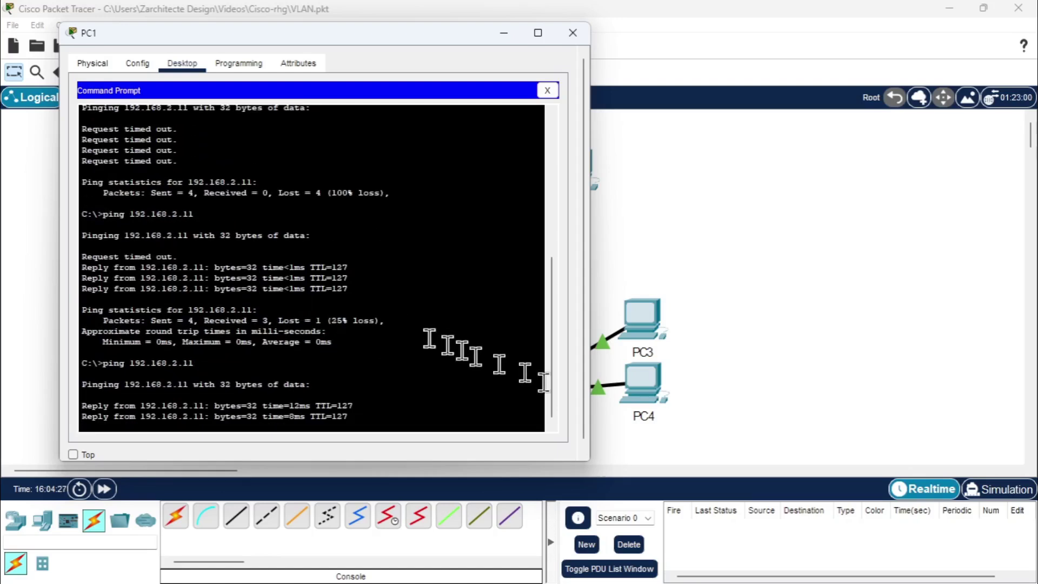
Open PC3's Command Prompt and display its IP settings with ipconfig.
left_click(646, 319)
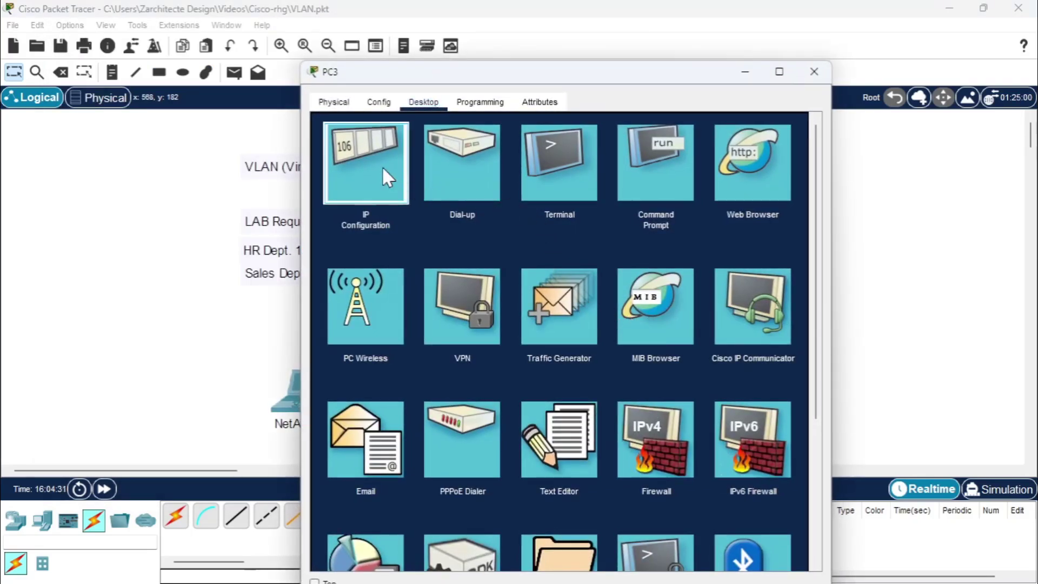
left_click(640, 171)
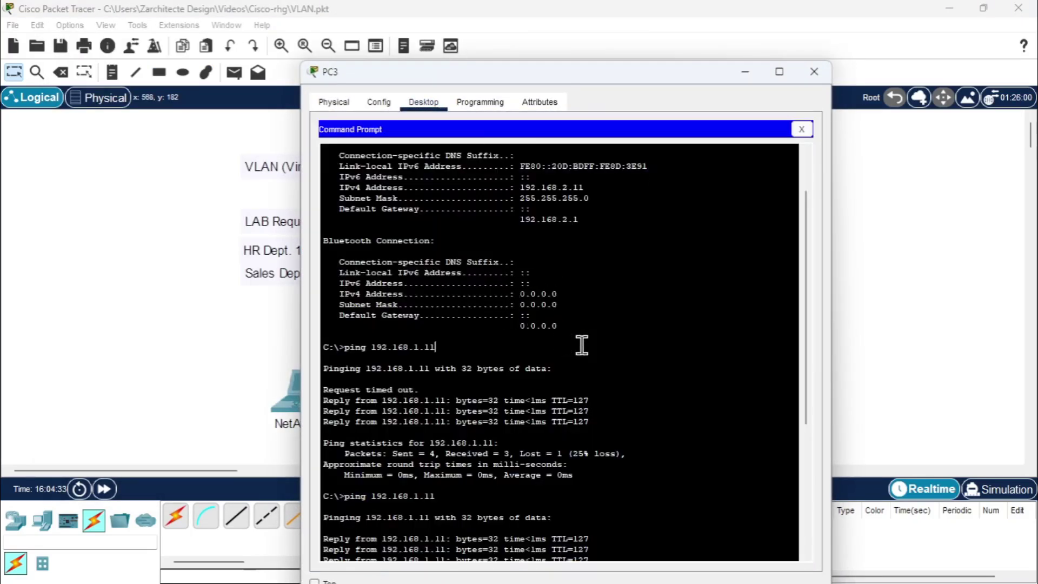
key("Return")
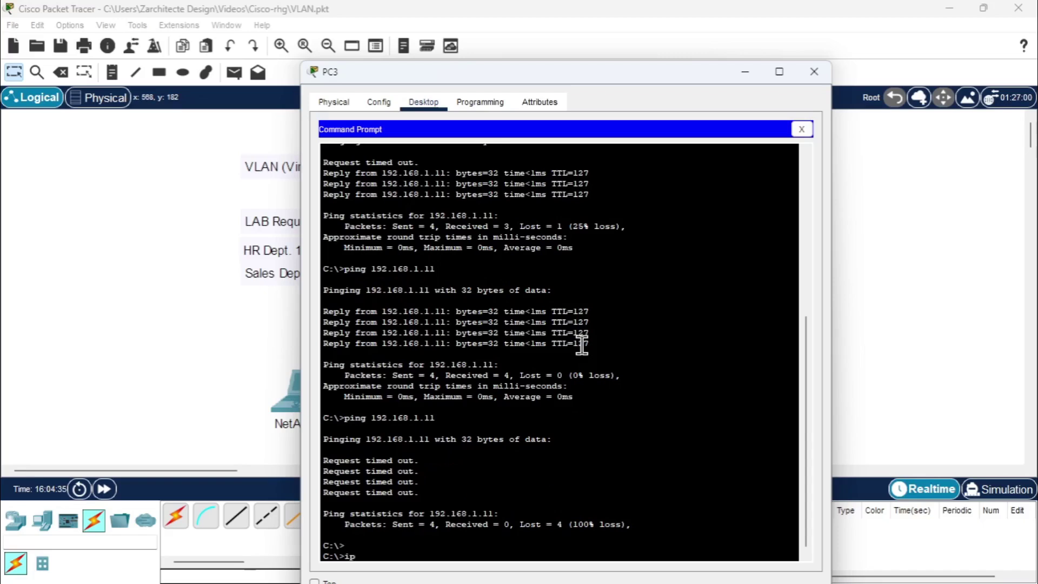
key("Return")
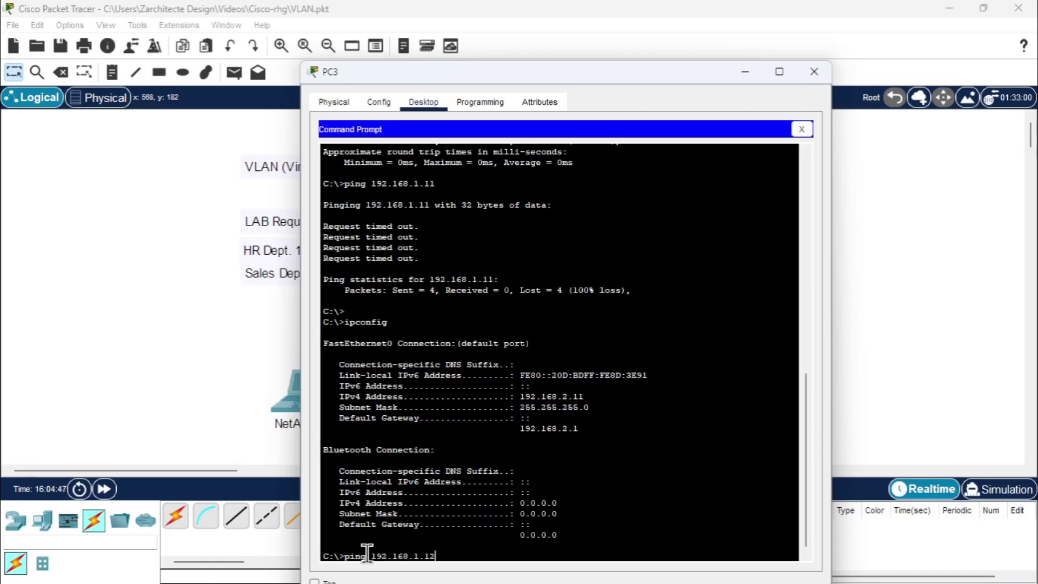
Ping 192.168.1.12 from PC3 to test routing to the HR VLAN, check the replies and close PC3's window.
key("Return")
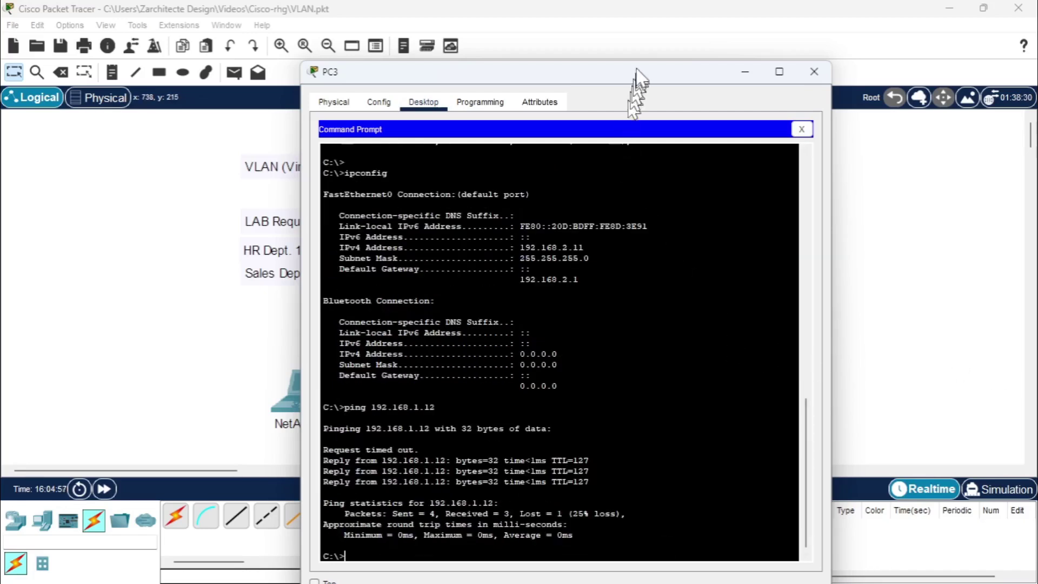
left_click_drag(636, 70, 818, 193)
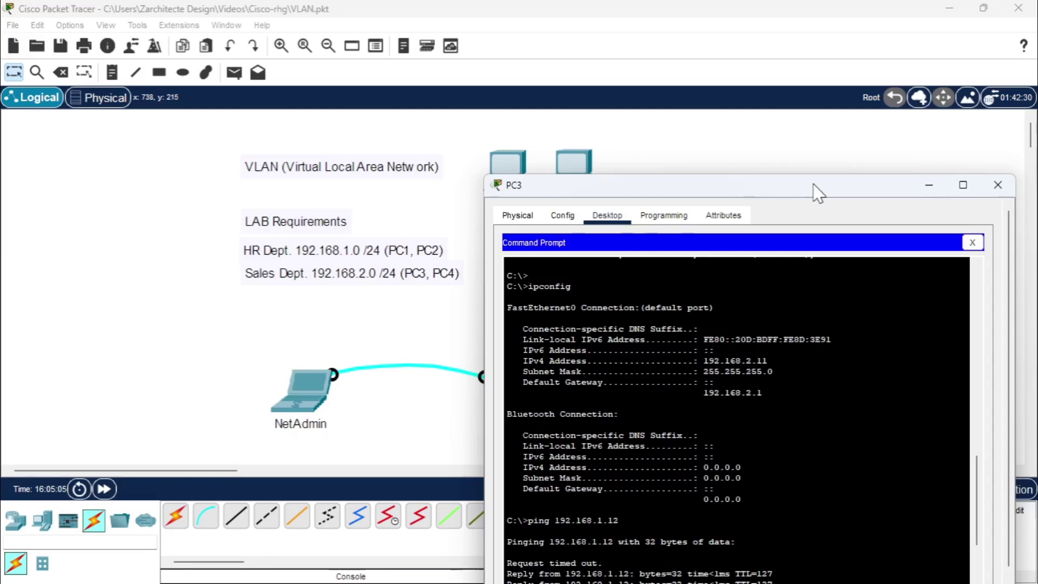
left_click(997, 188)
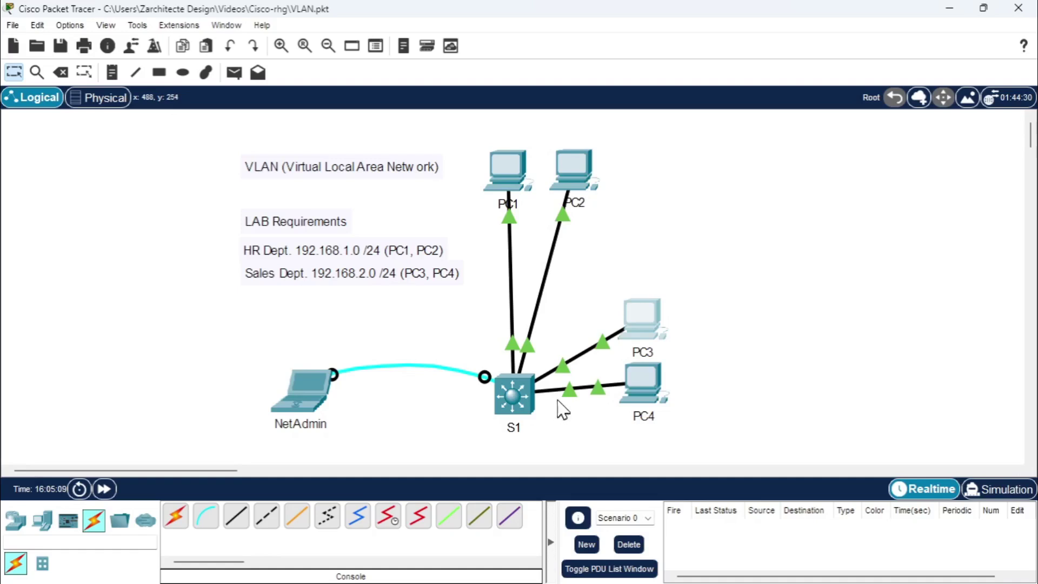
Send a simple PDU from PC1 to PC2 to test connectivity within the HR VLAN.
left_click(234, 73)
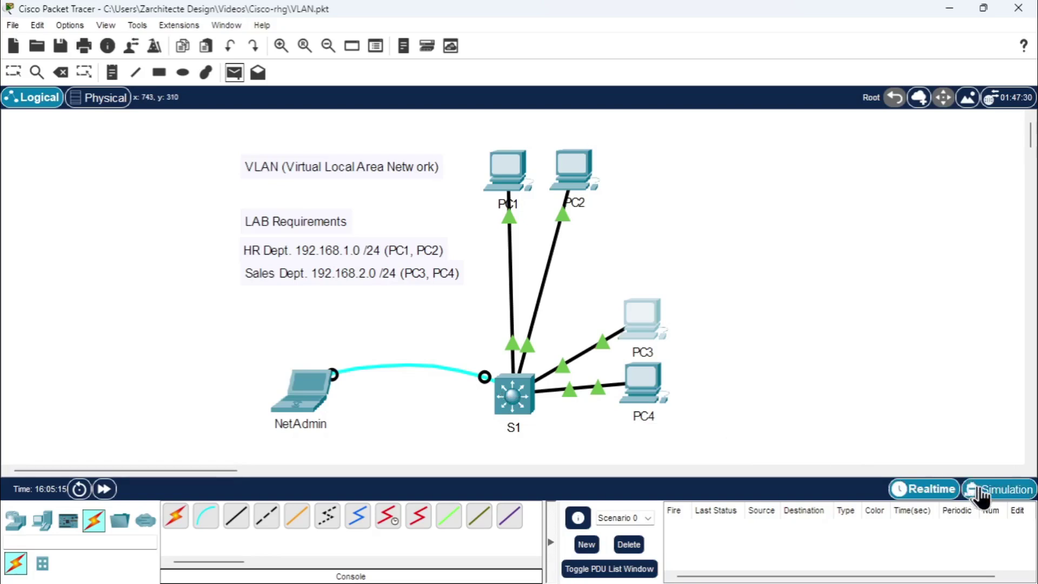
left_click(506, 172)
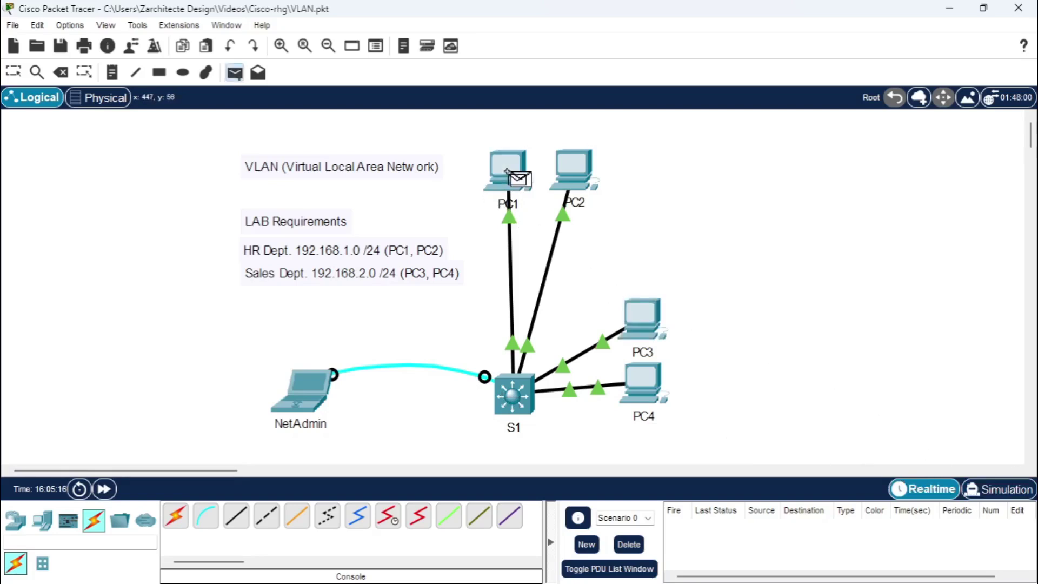
left_click(573, 169)
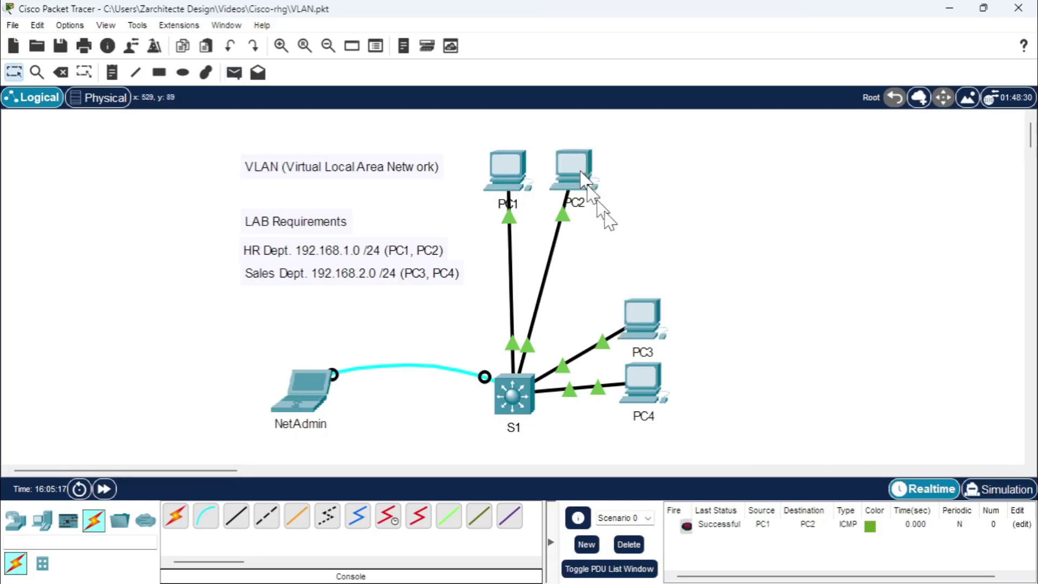
Play the PC1-to-PC2 PDU in Simulation mode, follow its path through S1 and back, and stop the playback.
left_click(989, 489)
left_click(932, 317)
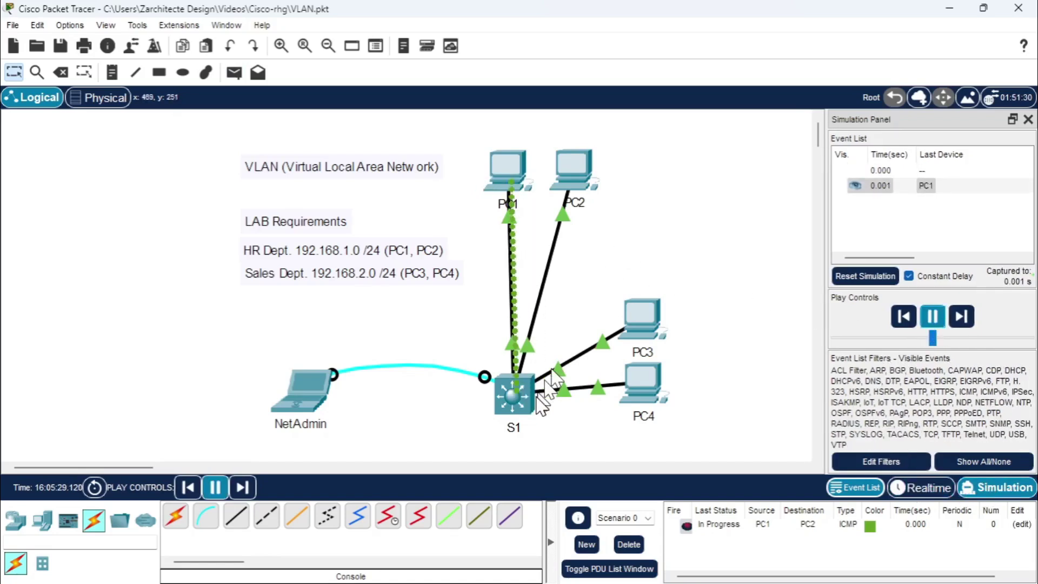
mouse_move(530, 415)
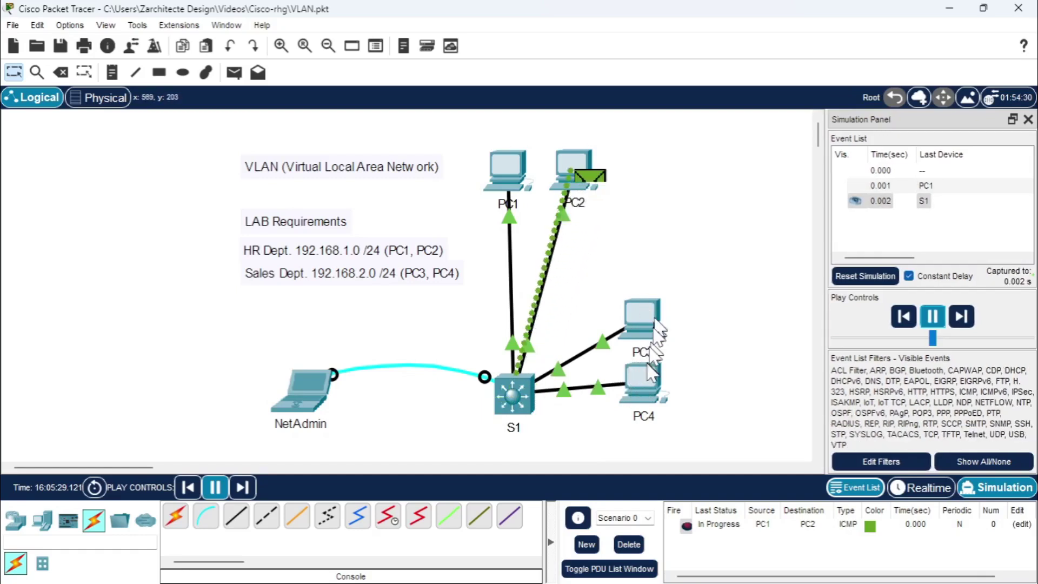
mouse_move(643, 346)
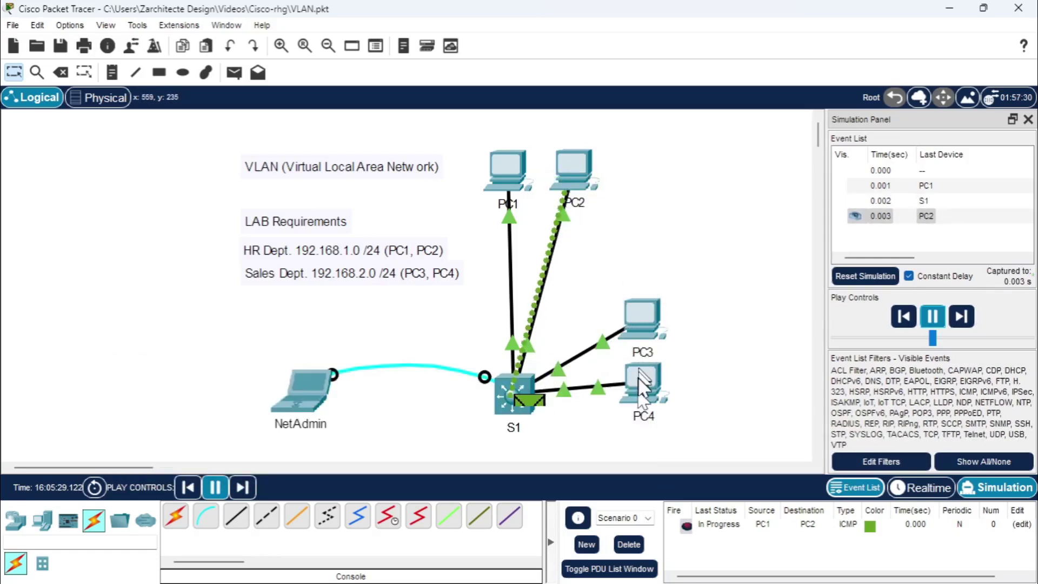
mouse_move(638, 377)
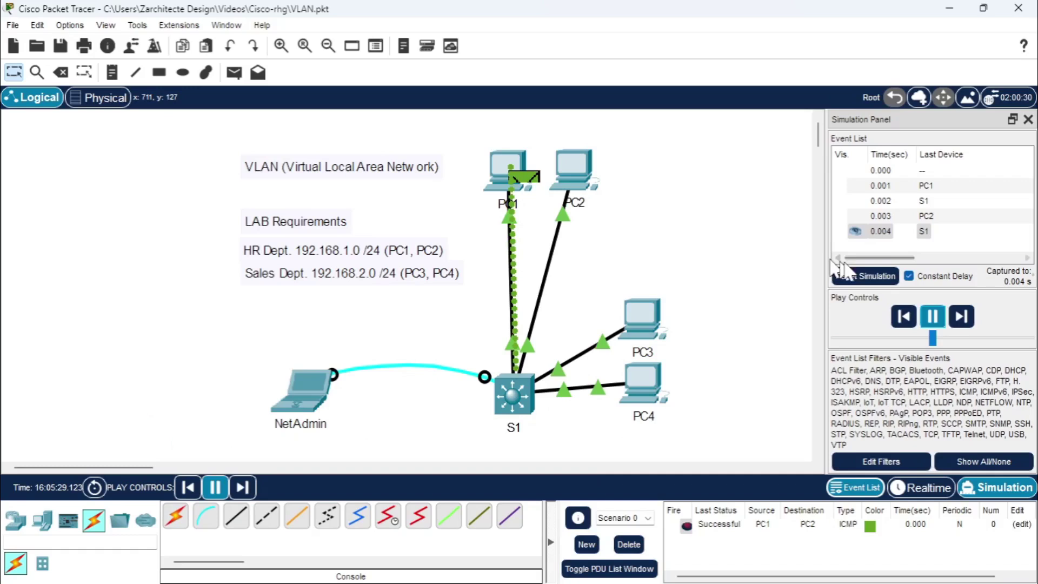
left_click(931, 318)
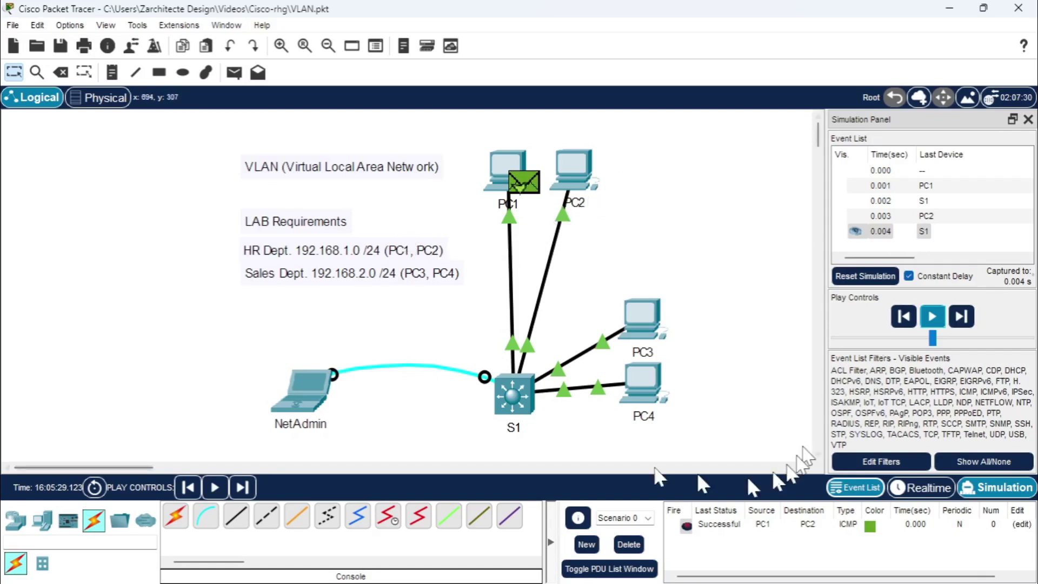
Delete the current PDU scenario, return to Realtime mode and send a simple PDU from PC1 to PC4.
left_click(629, 545)
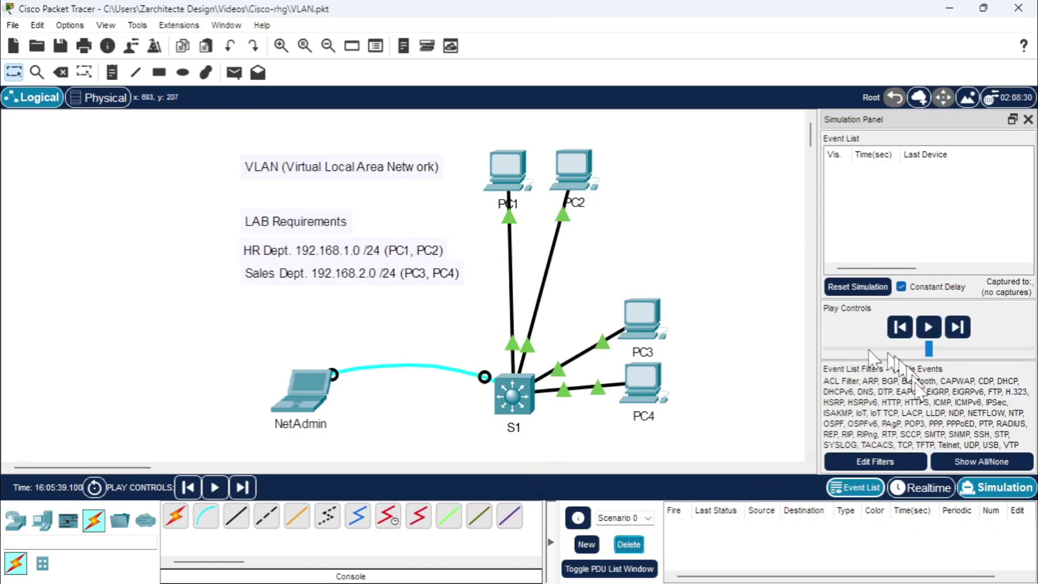
left_click(922, 488)
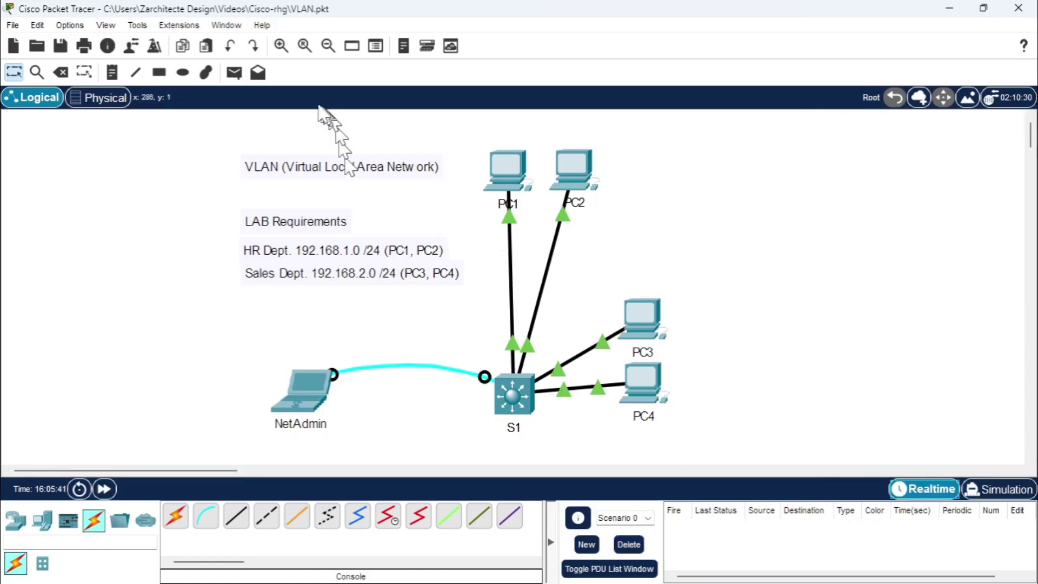
left_click(234, 72)
left_click(508, 175)
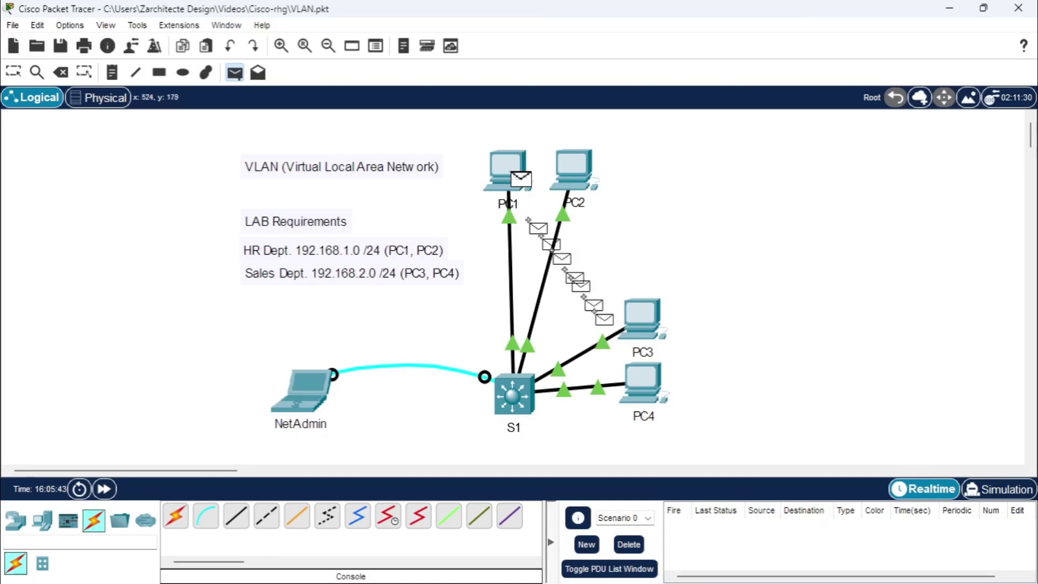
left_click(643, 392)
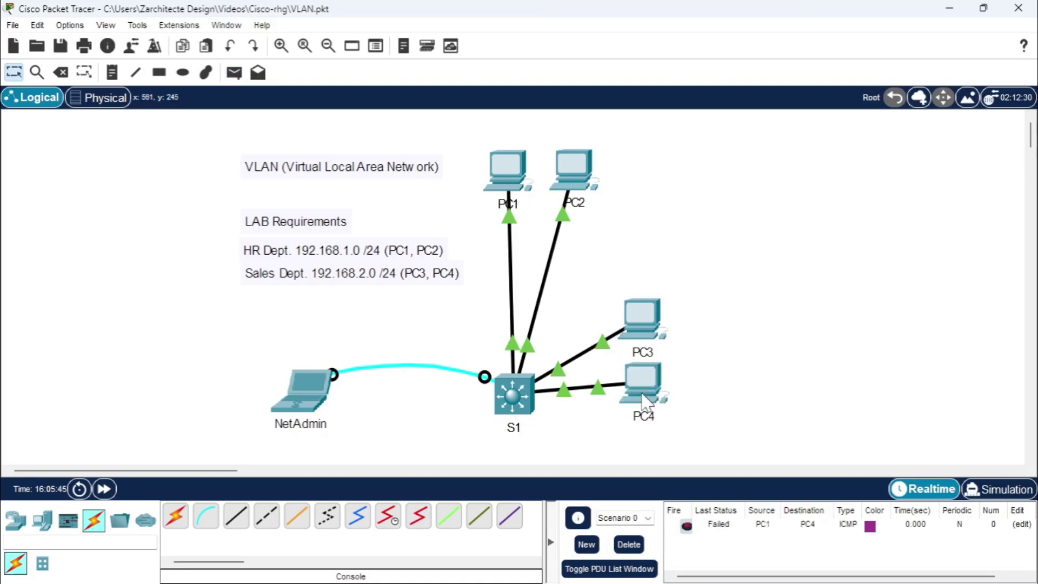
Play the PC1-to-PC4 PDU in Simulation mode, follow its path across the VLANs through S1, and stop the playback.
left_click(991, 491)
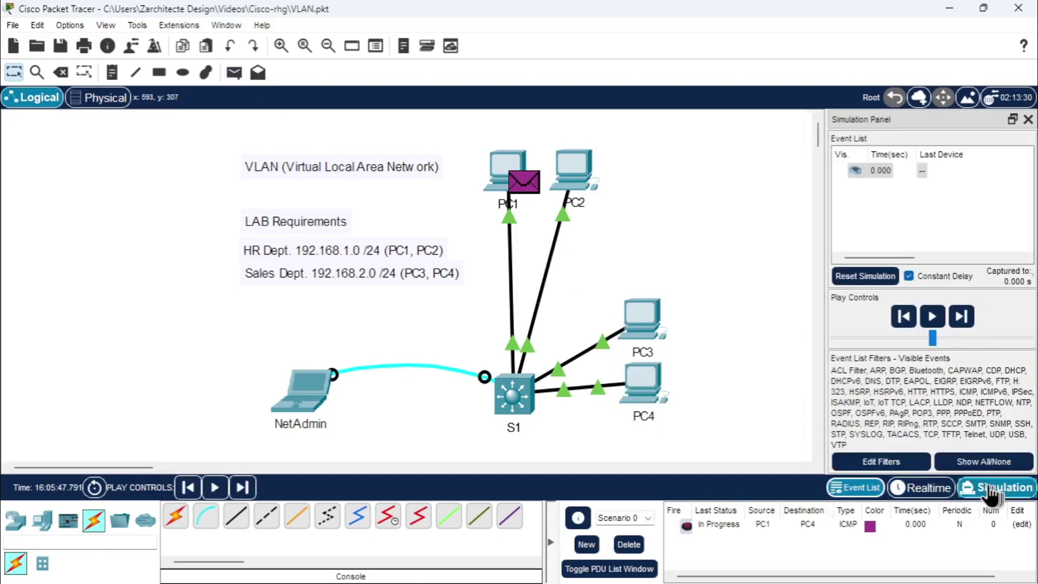
left_click(929, 320)
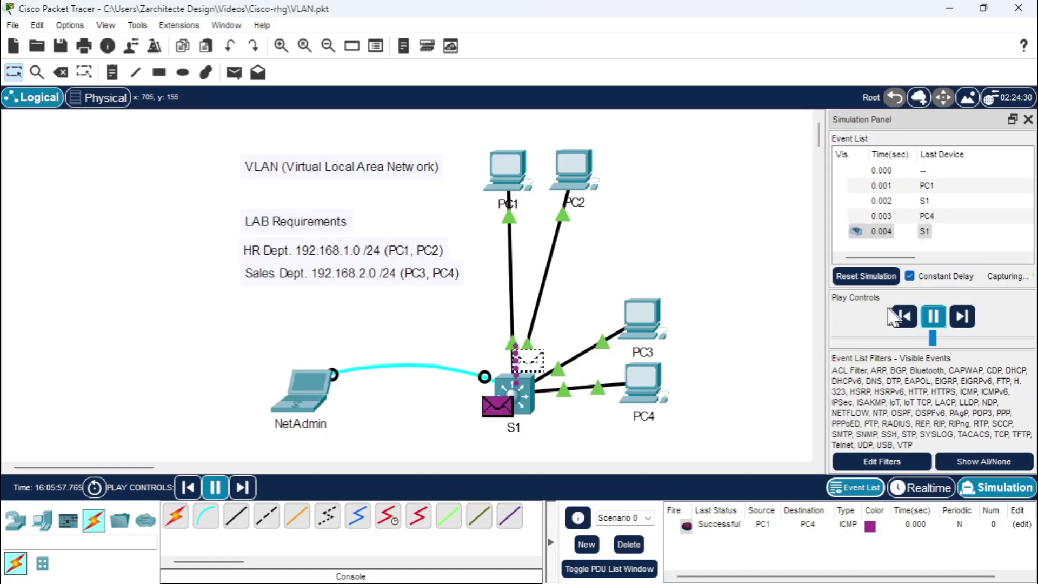
left_click(931, 319)
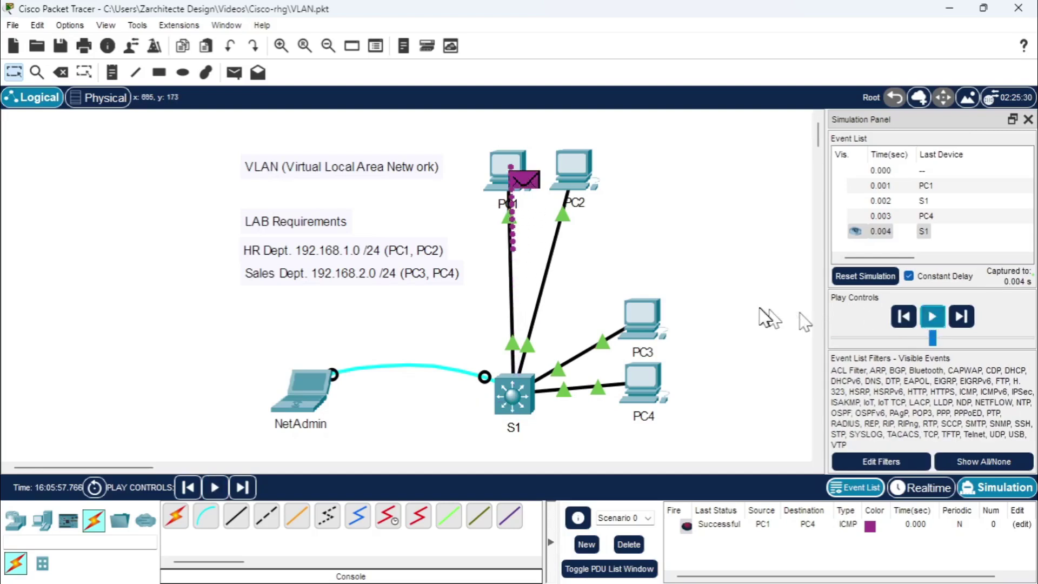